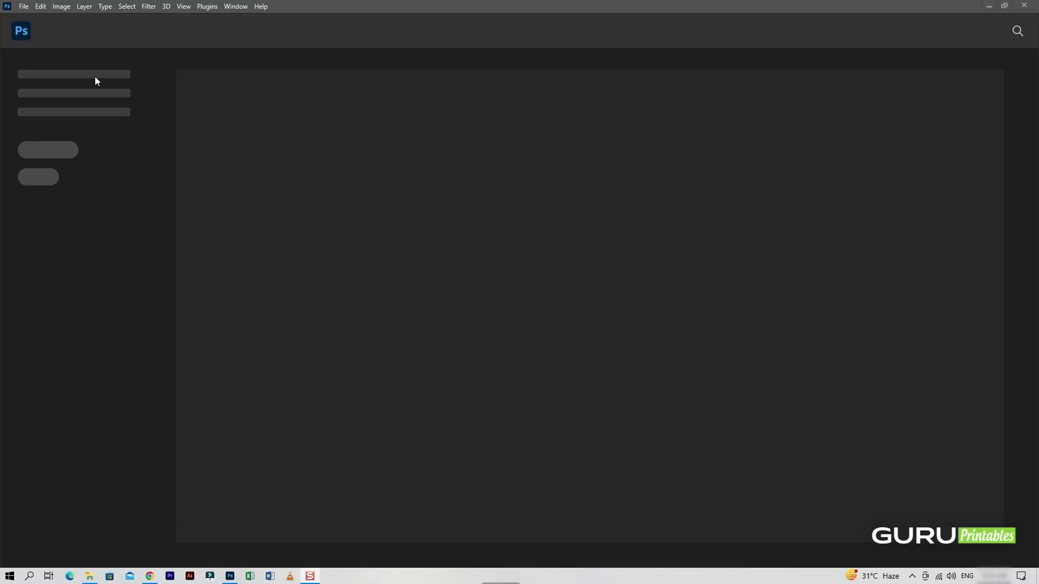
Start a new document and name it Picnic Party Flyer Template
click(23, 6)
click(32, 17)
drag(687, 154, 638, 153)
text(Picnic Party Flyer Template)
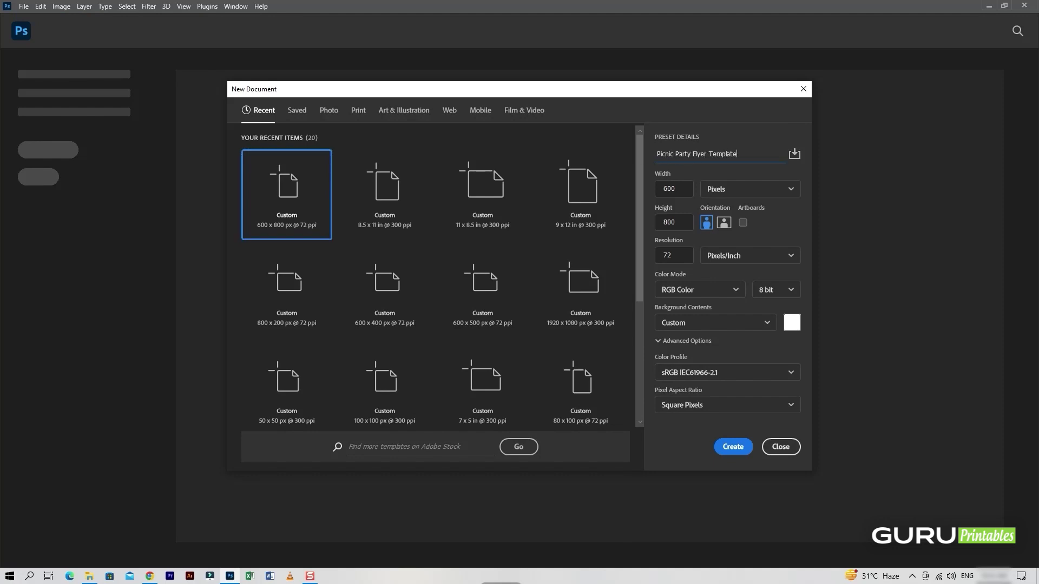
Create the document at 9 × 12 inches, 300 pixels/inch, in CMYK Color mode
click(728, 191)
click(705, 222)
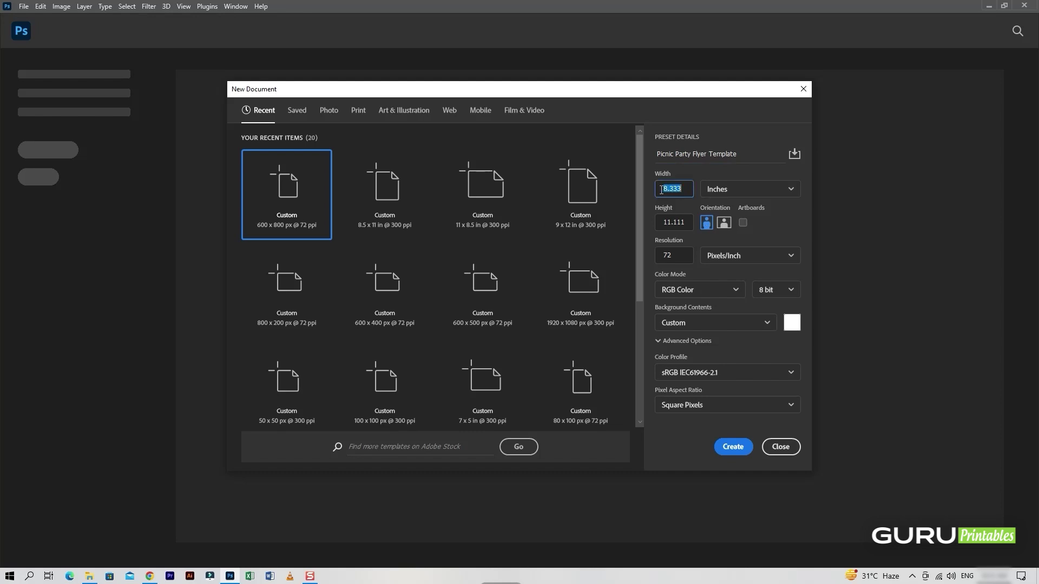
click(710, 256)
drag(676, 257, 651, 259)
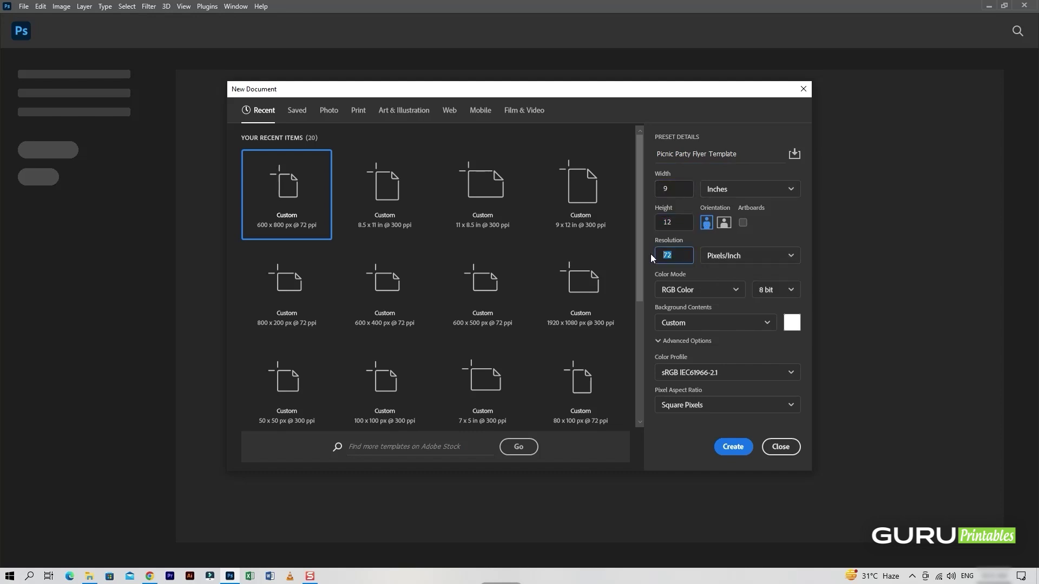
text(300)
click(699, 290)
click(687, 364)
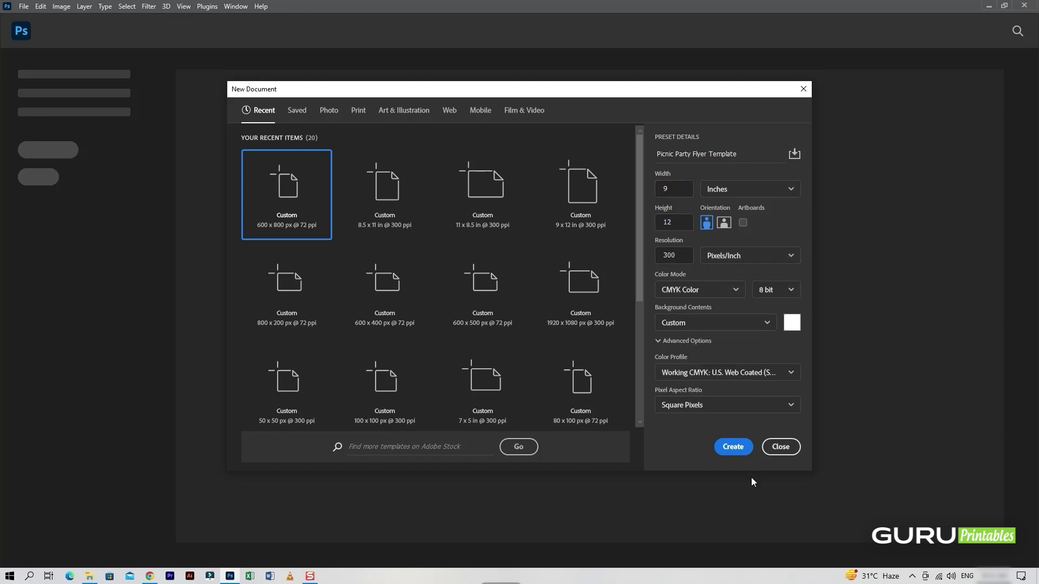
click(733, 446)
Save the document as Picnic Party Flyer Template.psd in the Summer Picnic Flyer Template folder
click(24, 9)
click(33, 133)
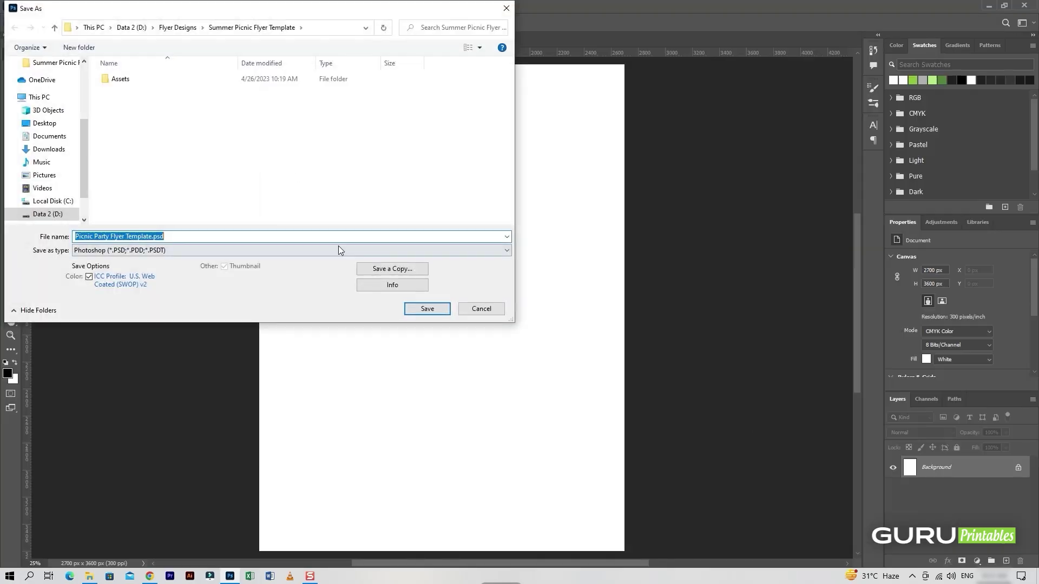
click(427, 308)
Add a gradient fill layer above the background and base its gradient on the Black, White preset
key(ctrl+minus)
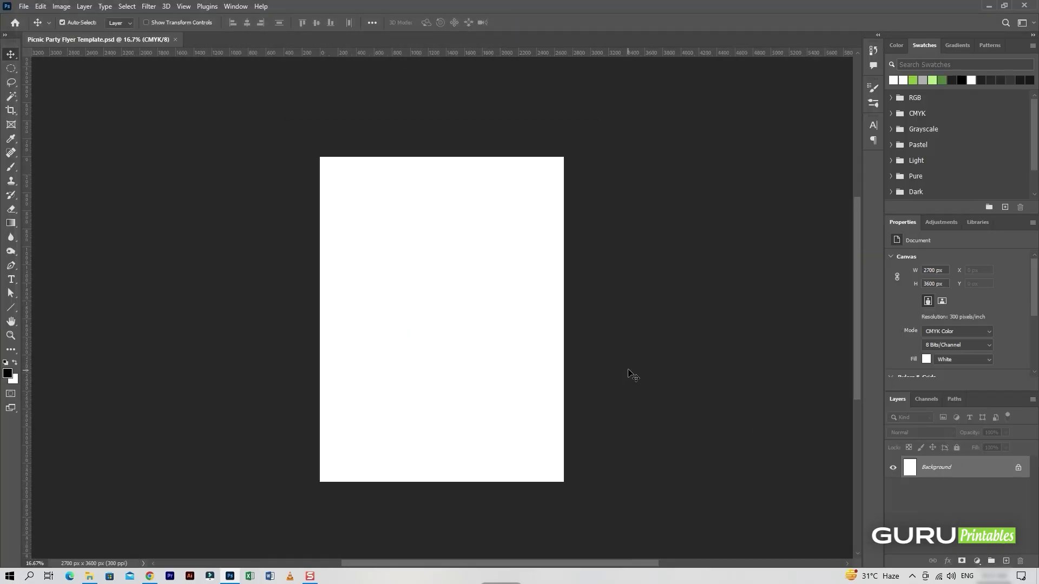
click(1006, 561)
key(Delete)
click(976, 562)
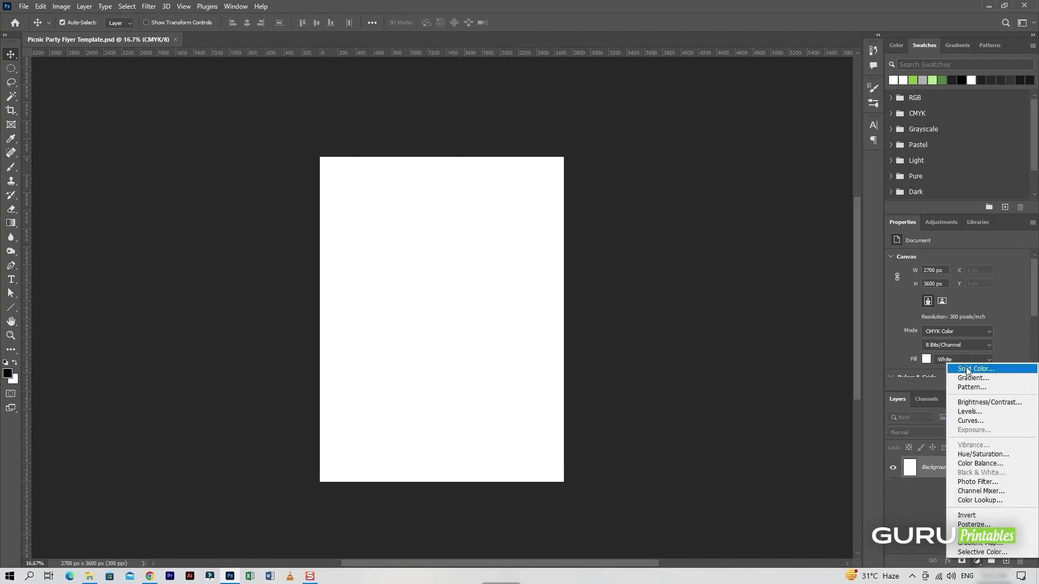
click(970, 378)
click(801, 161)
click(764, 170)
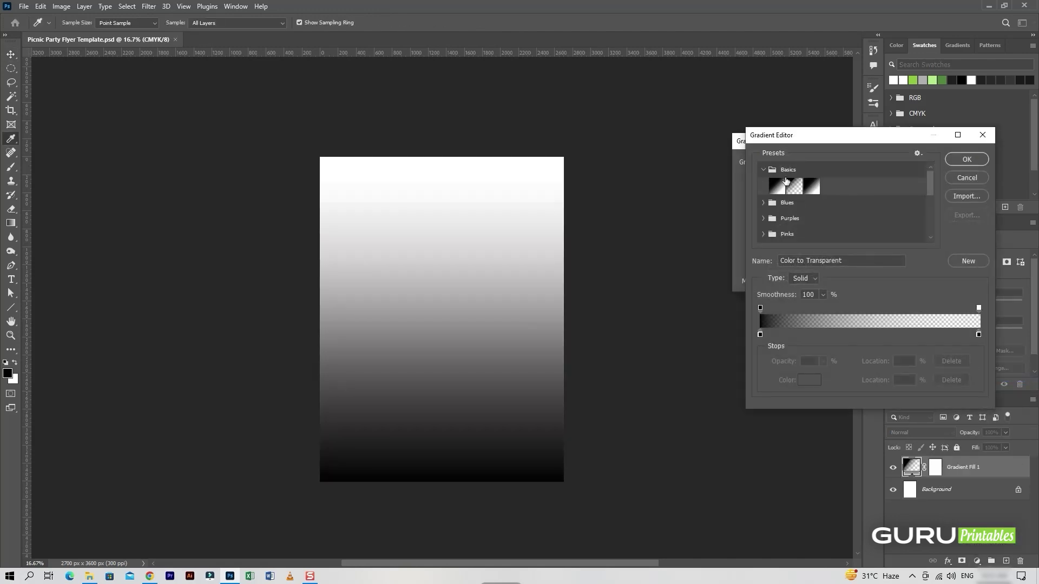
click(811, 186)
Switch to the Text.txt file in Notepad and copy the first BG-Gradient color code, aadee9
click(91, 576)
double_click(252, 84)
drag(324, 196, 300, 199)
right_click(299, 199)
click(320, 232)
Back in Photoshop, set the gradient's starting color stop to the copied code aadee9
click(230, 576)
click(760, 335)
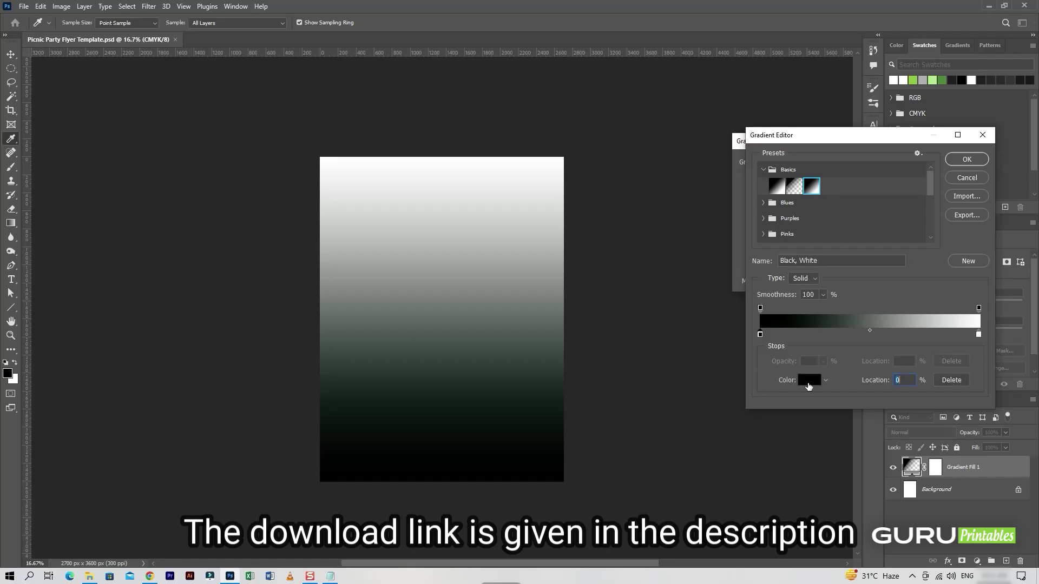
click(810, 380)
click(889, 475)
key(ctrl+v)
key(Return)
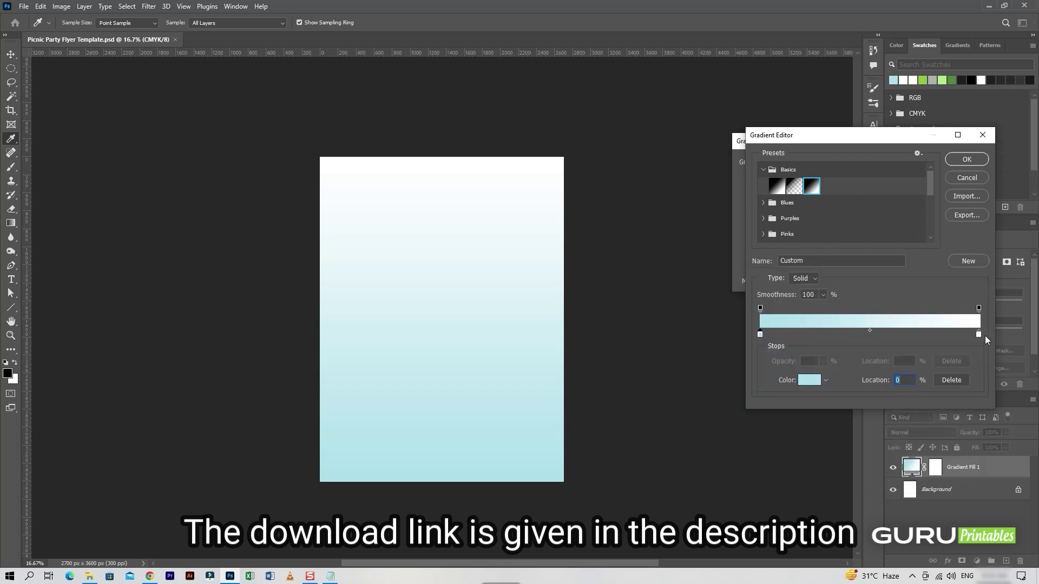
Set the gradient's end color stop to 8dc63f, copied from the BG-Gradient line of the text file
click(809, 380)
click(330, 576)
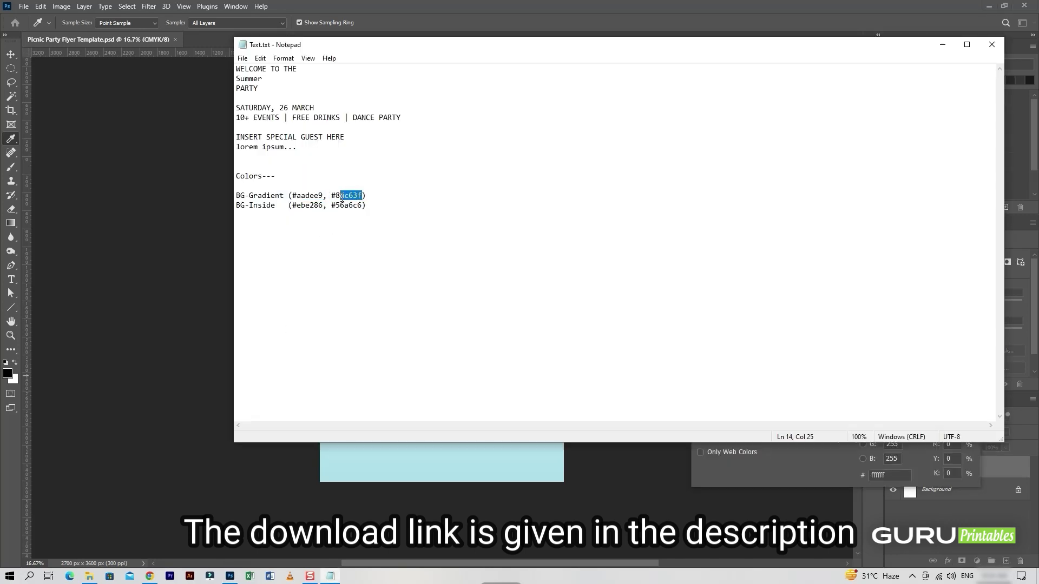
click(161, 361)
double_click(885, 476)
key(ctrl+v)
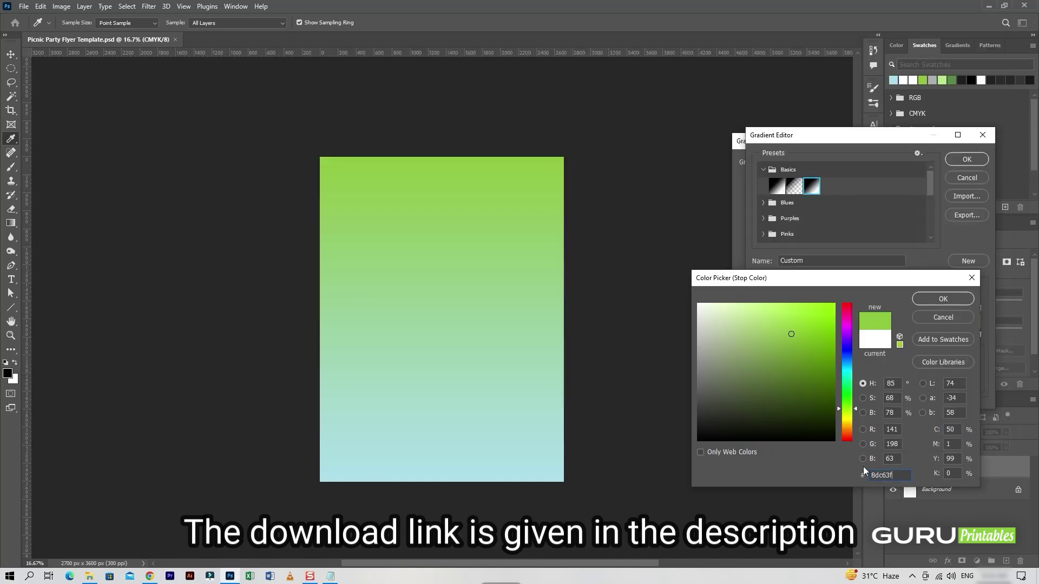
click(934, 300)
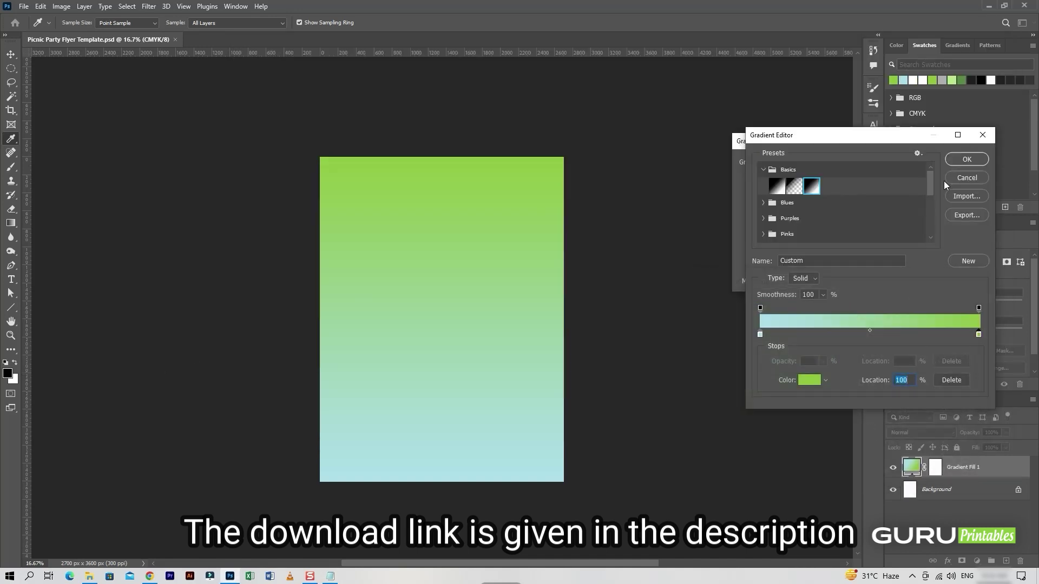
Accept the edited gradient, reverse its direction and apply the gradient fill
click(962, 157)
click(773, 233)
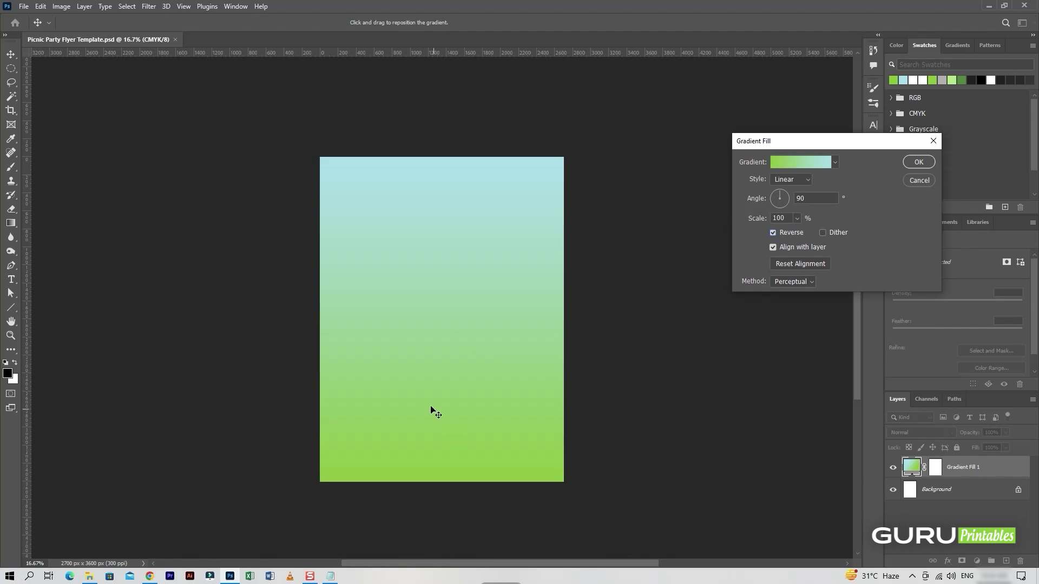
click(919, 162)
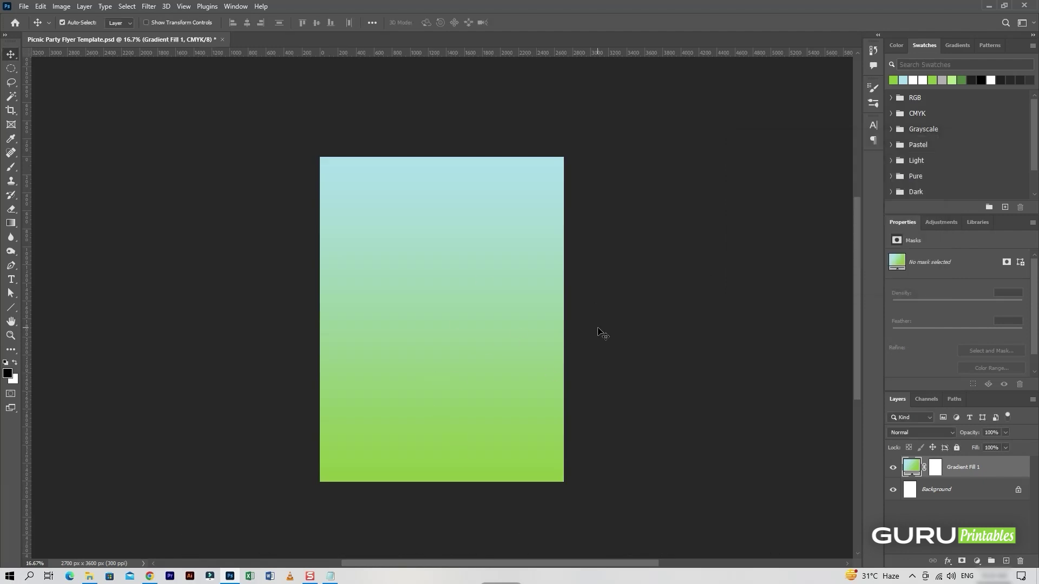
Rename the gradient fill layer BG-Gradient and save the document
key(ctrl+plus)
key(ctrl+s)
click(641, 165)
double_click(969, 467)
text(BG-)
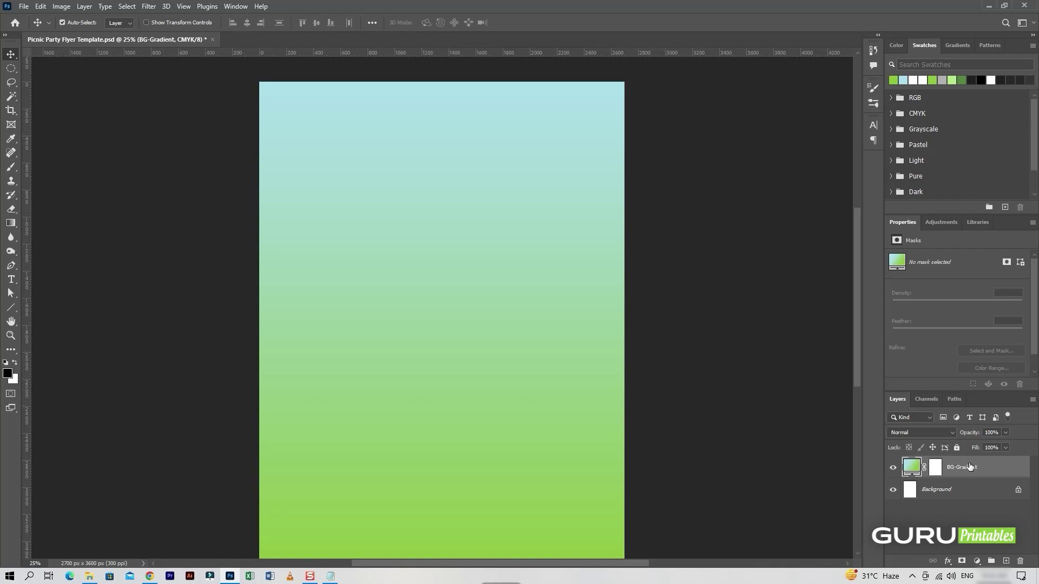
scroll(572, 399, up, 2)
key(ctrl+s)
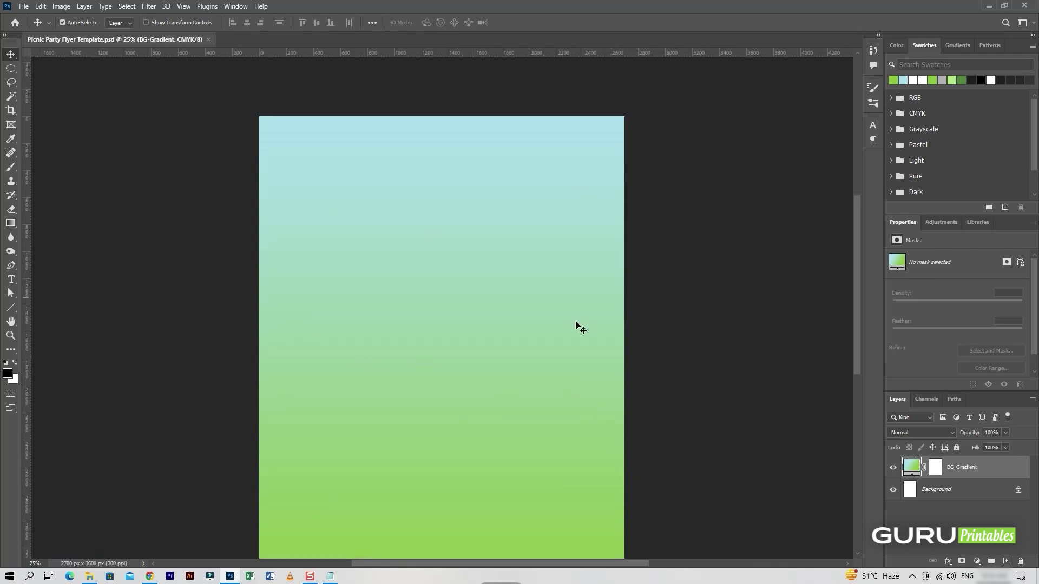
Add a new layer named scene-BG and activate the Rectangle tool
click(1005, 561)
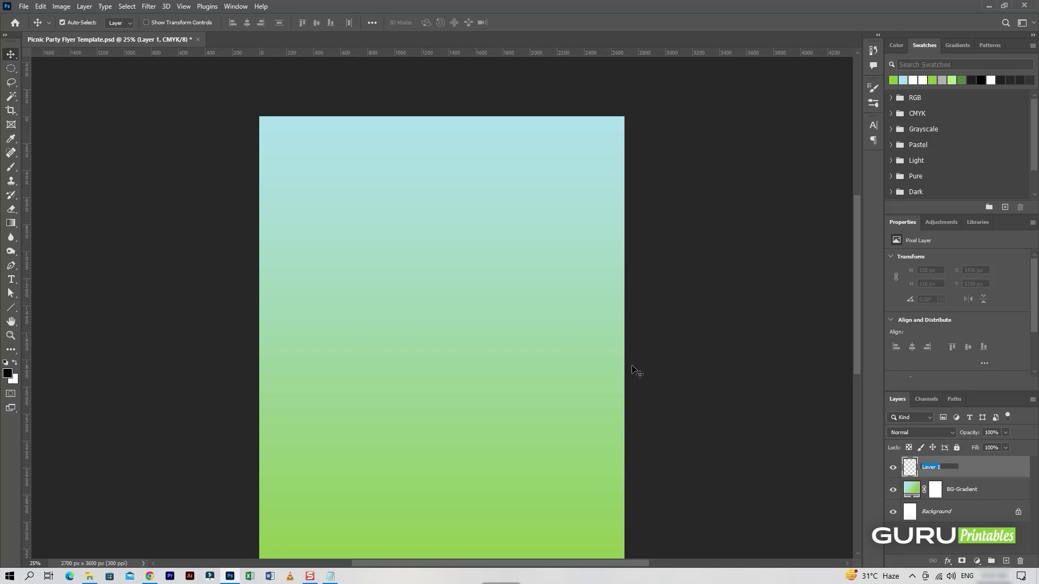
key(Return)
right_click(11, 310)
click(34, 308)
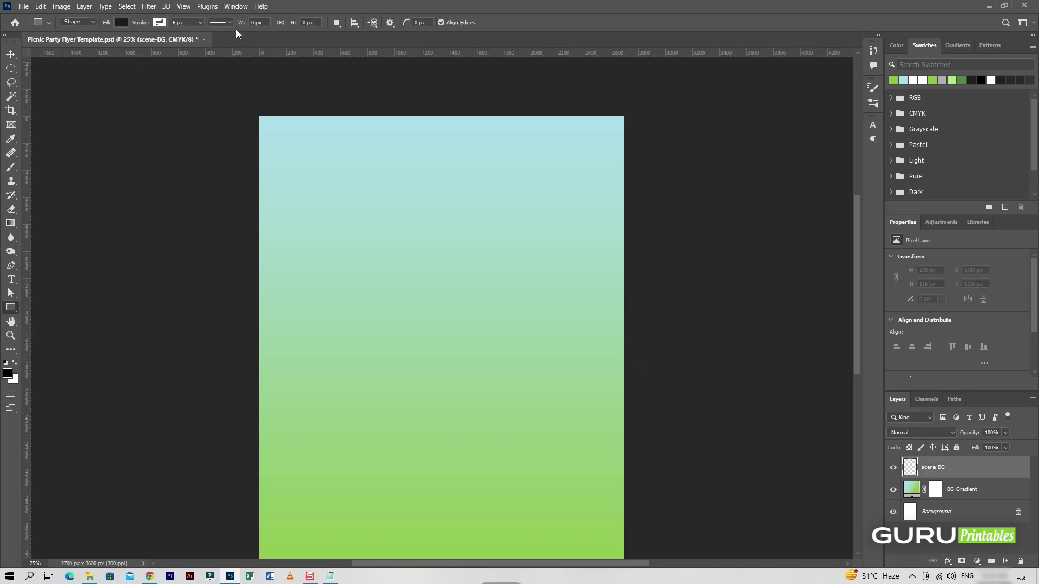
Place two horizontal guides on the page, one in its lower half and one about 230 px below its upper edge
drag(401, 53, 469, 420)
scroll(519, 362, down, 2)
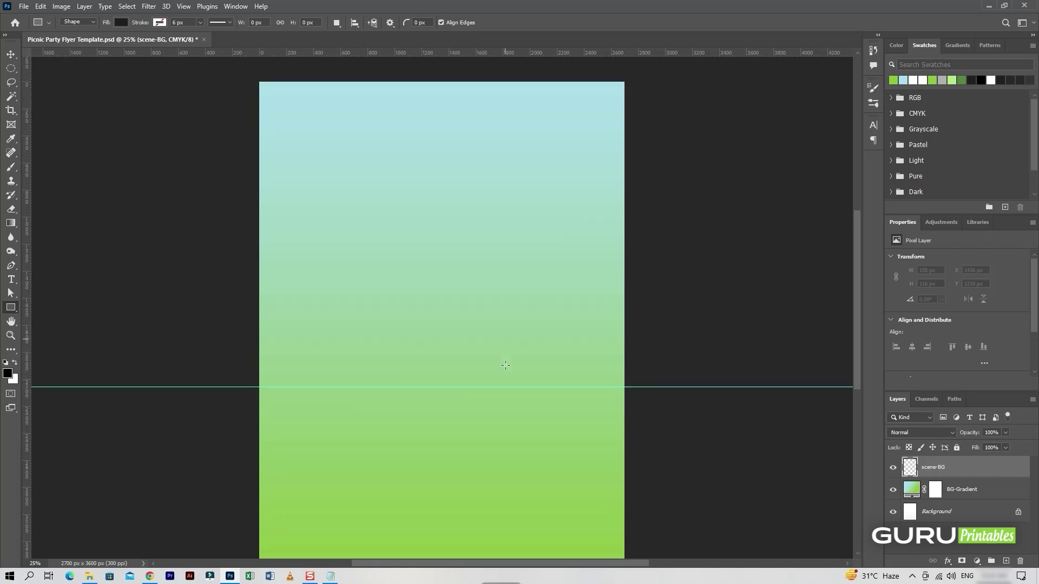
scroll(554, 388, up, 1)
key(v)
drag(560, 387, 546, 357)
scroll(640, 387, up, 1)
scroll(640, 387, down, 1)
drag(511, 55, 540, 130)
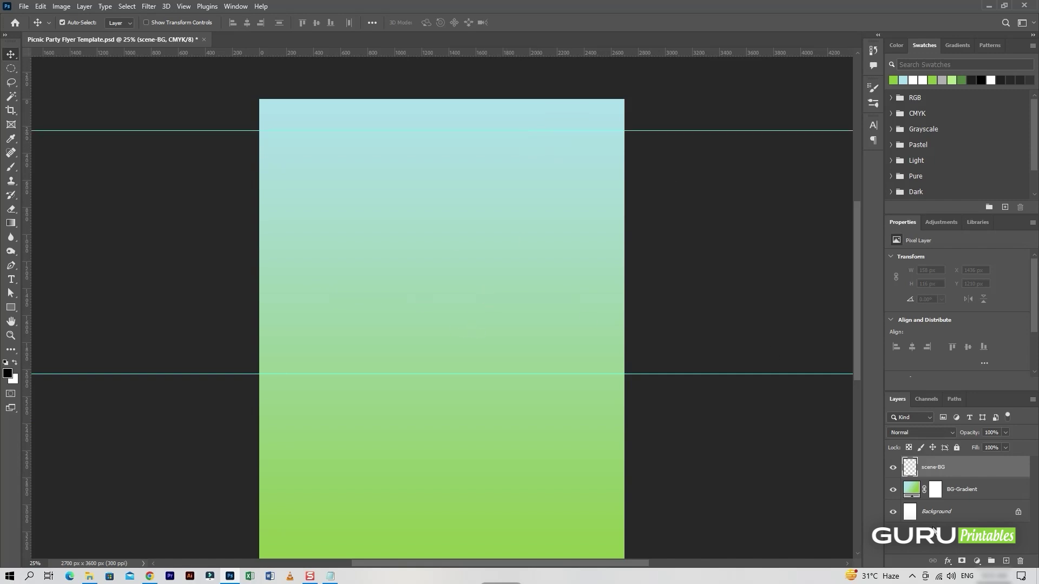
Move the lower horizontal guide down to about 2310 px from the page's upper edge
click(11, 307)
scroll(393, 371, down, 1)
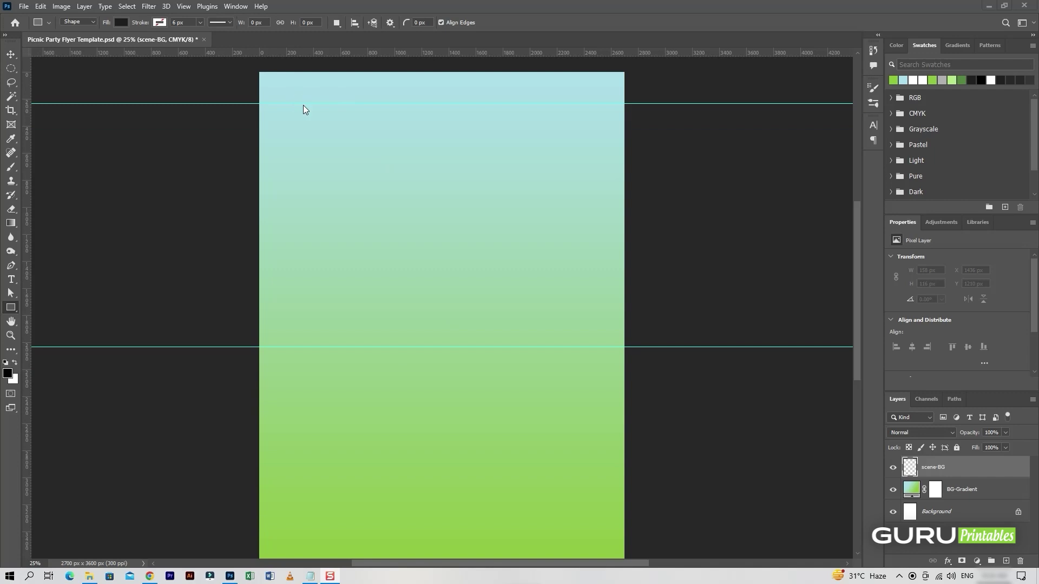
key(v)
drag(560, 348, 560, 385)
scroll(541, 326, up, 1)
scroll(541, 326, down, 1)
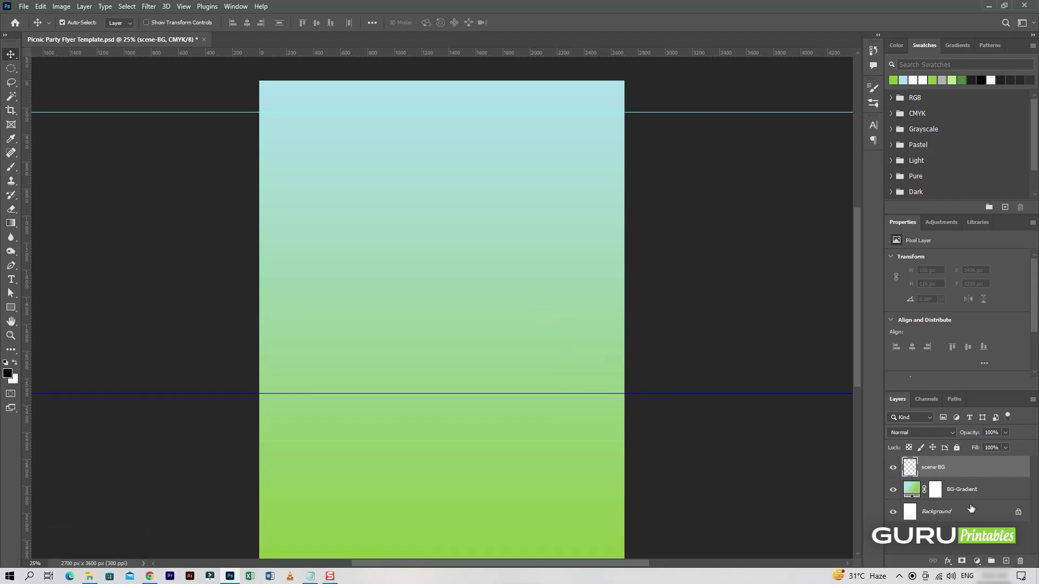
Draw a dark rectangle about 2166 × 2080 px on the scene-BG layer and center it horizontally on the page
click(10, 311)
drag(299, 112, 591, 394)
key(v)
drag(478, 279, 474, 284)
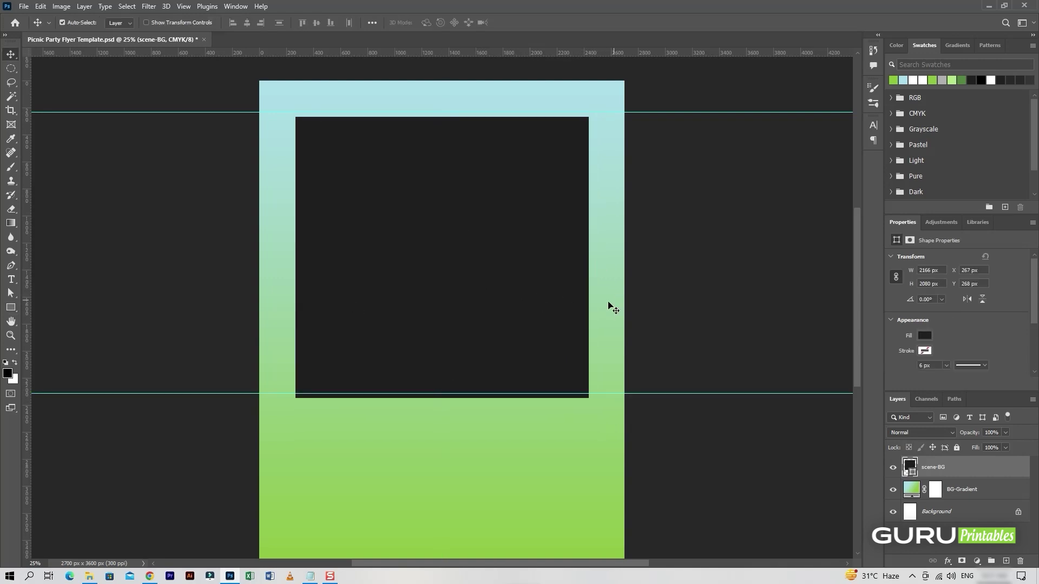
Shift the rectangle up to Y 232 px so its upper and lower edges meet the two guides
key(ctrl+t)
drag(442, 398, 441, 393)
drag(446, 126, 447, 120)
click(537, 22)
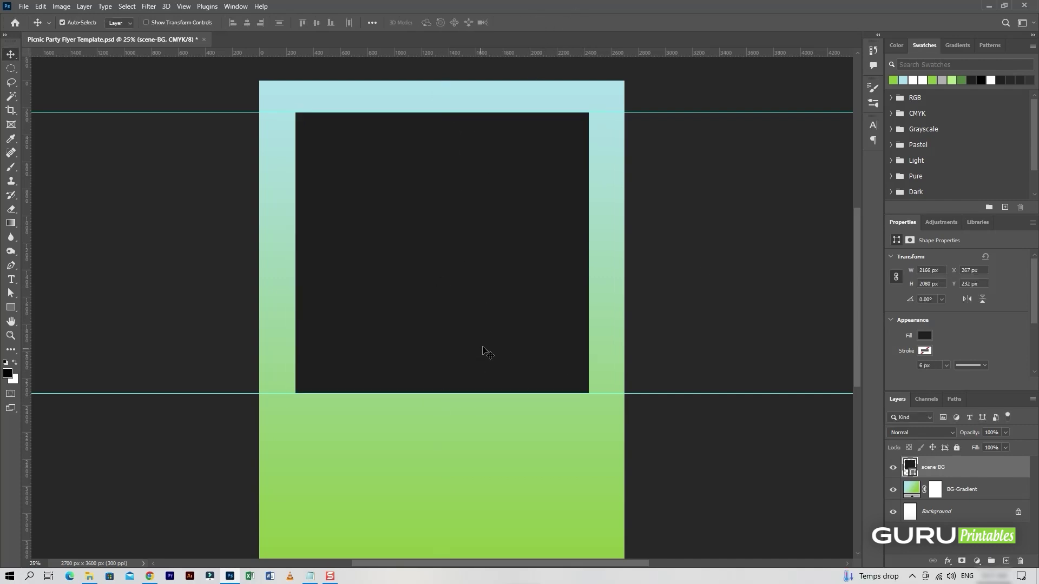
Remove both horizontal guides and save the document
drag(633, 112, 659, 49)
drag(666, 394, 661, 32)
key(ctrl+s)
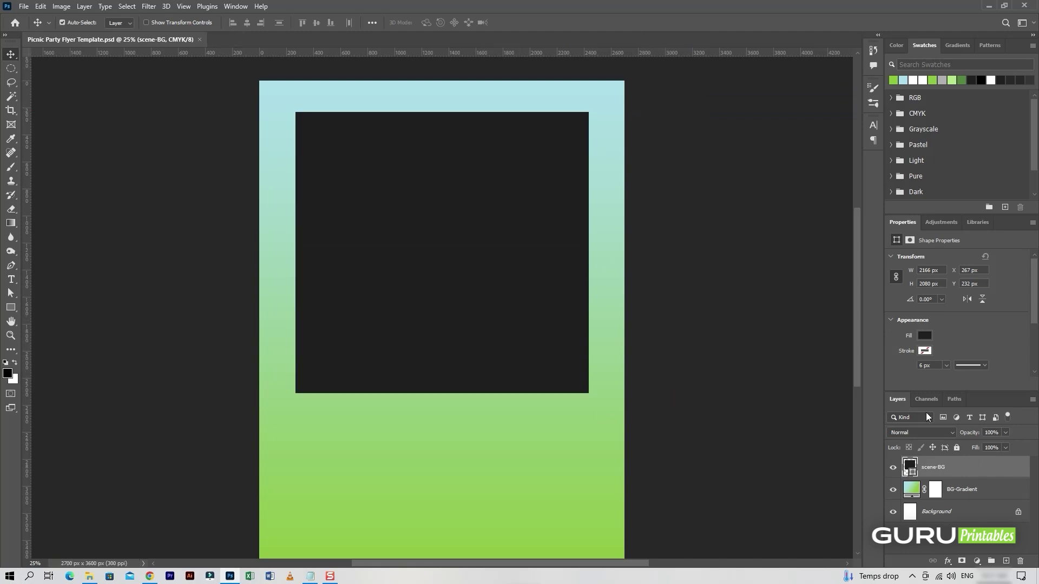
Convert the scene-BG layer to a smart object and open its contents for editing
right_click(985, 470)
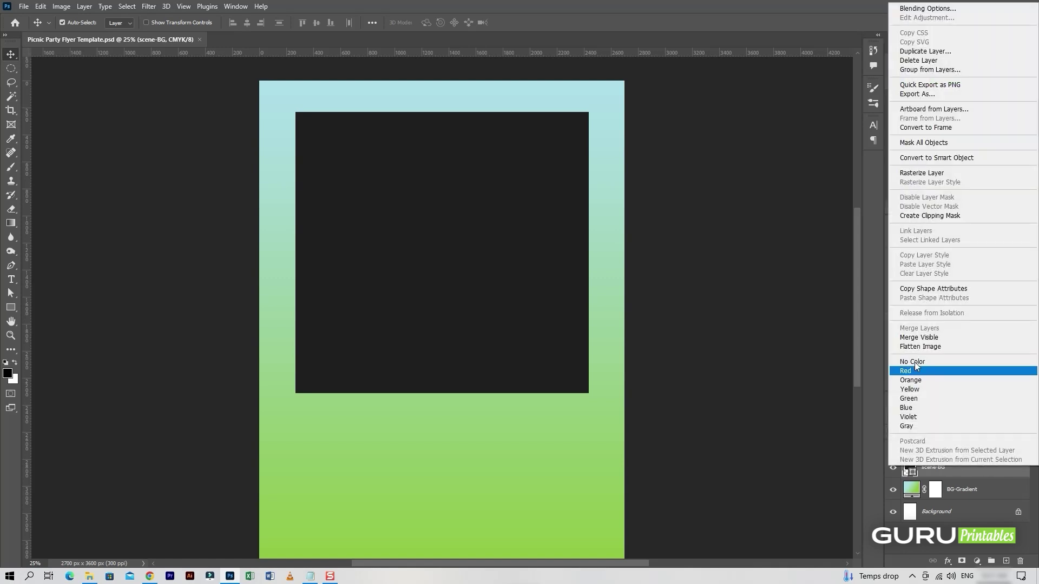
click(923, 158)
double_click(911, 473)
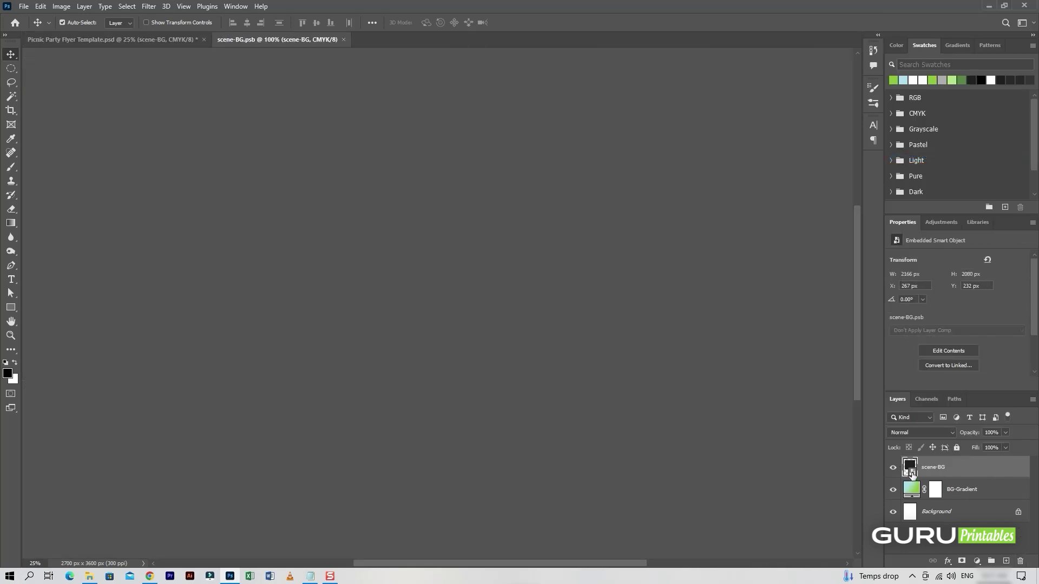
Add a gradient fill layer inside the scene-BG smart object, starting from the Black, White preset
click(976, 561)
click(973, 380)
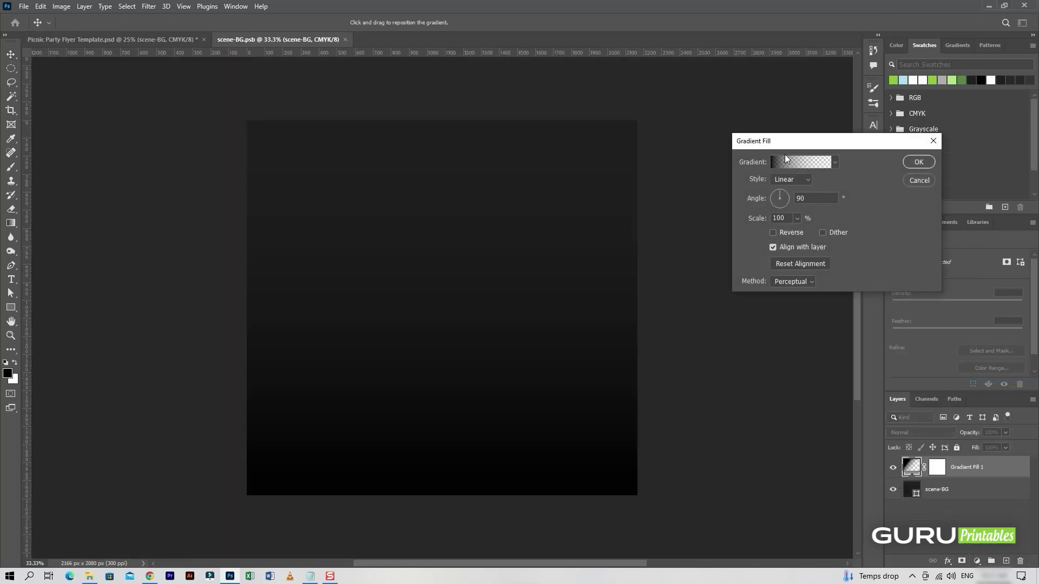
click(779, 161)
click(763, 169)
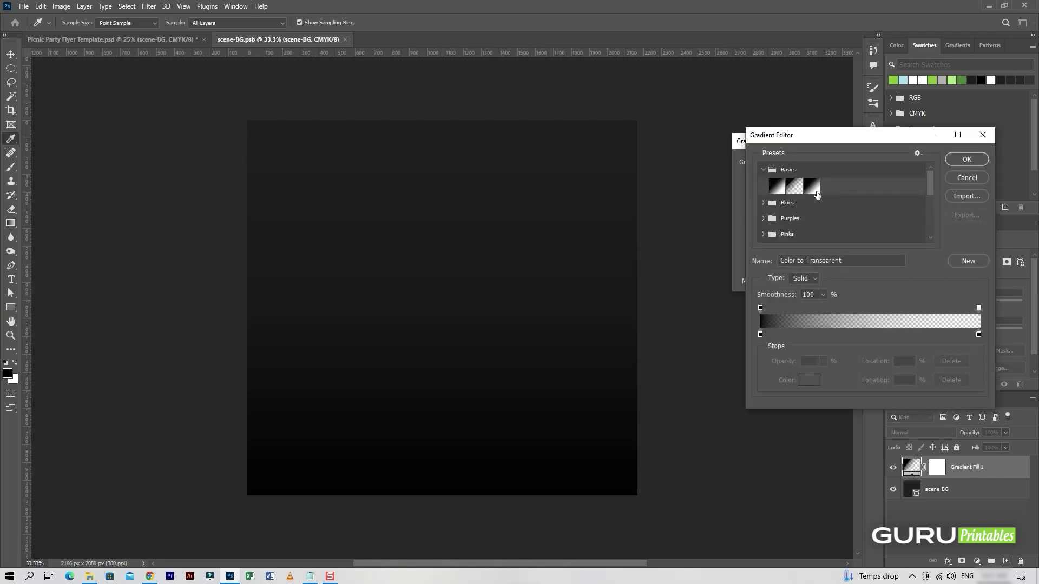
click(812, 186)
Set the gradient's starting color stop to ebe286, copied from the BG-Inside line of the text file
click(760, 334)
click(808, 380)
click(310, 576)
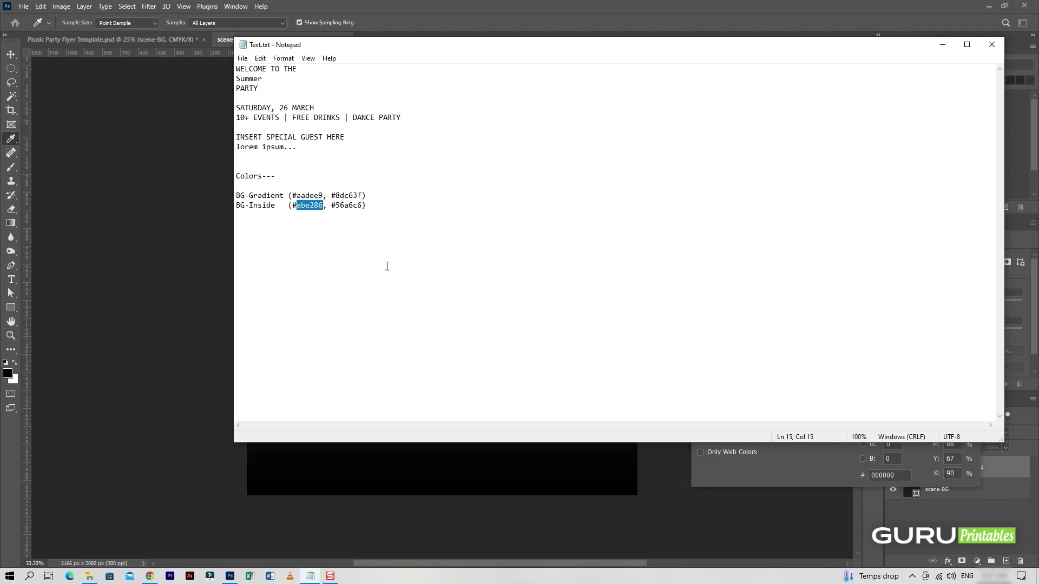
click(839, 470)
key(ctrl+v)
click(942, 299)
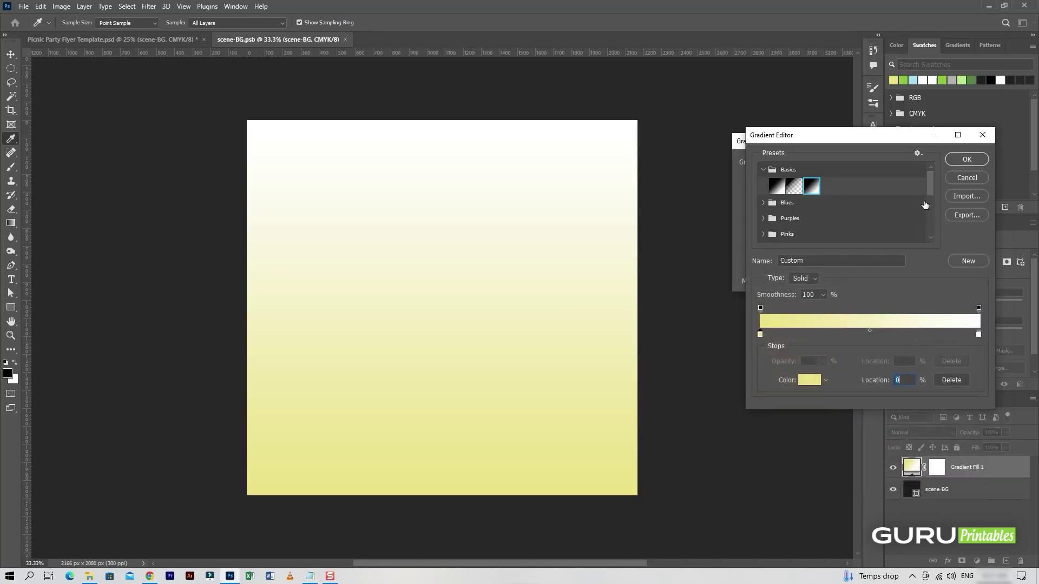
Set the gradient's end color stop to 56a6c6 from the BG-Inside line and apply the gradient fill
click(813, 385)
click(310, 576)
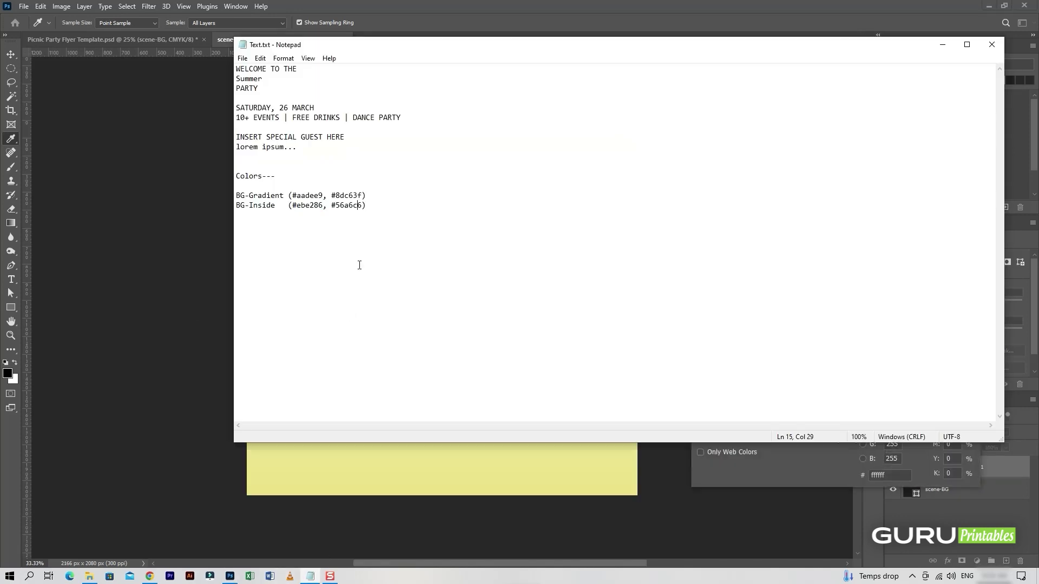
click(190, 307)
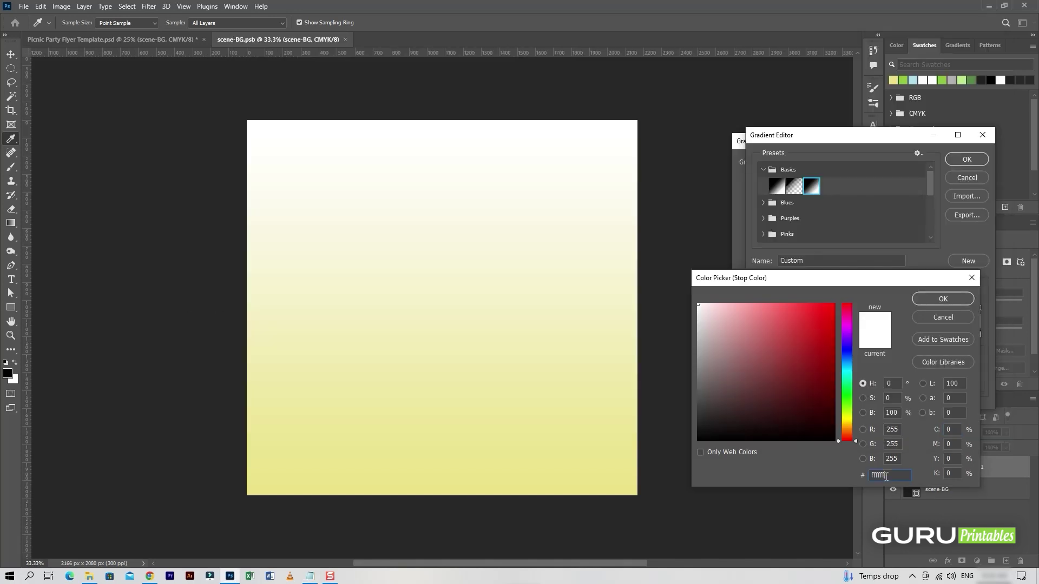
key(ctrl+v)
click(943, 298)
click(966, 159)
click(919, 163)
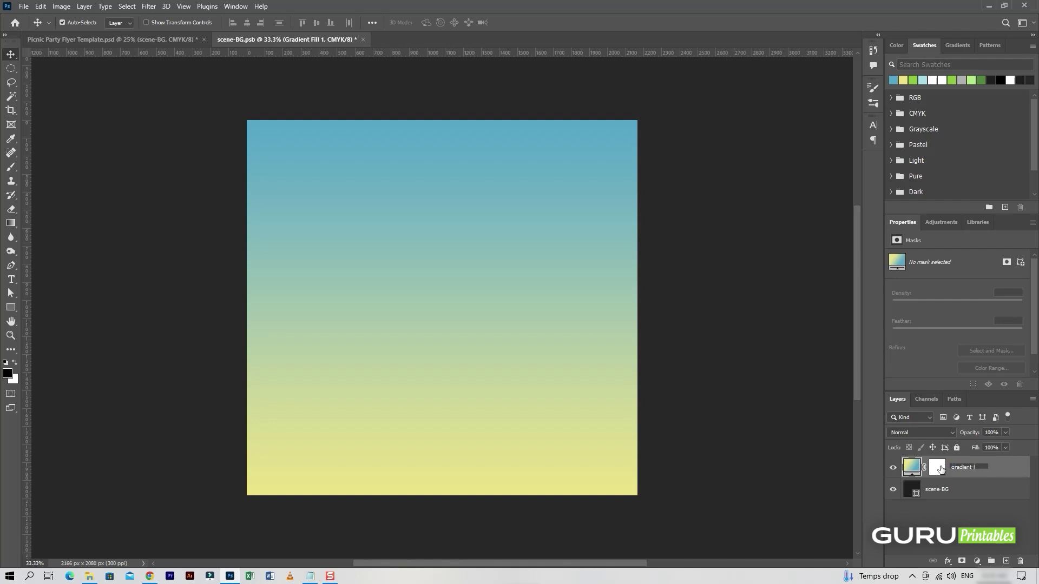
Name the gradient fill layer gradient-inside and clip it to the scene-BG shape layer below
key(Return)
right_click(985, 473)
click(924, 218)
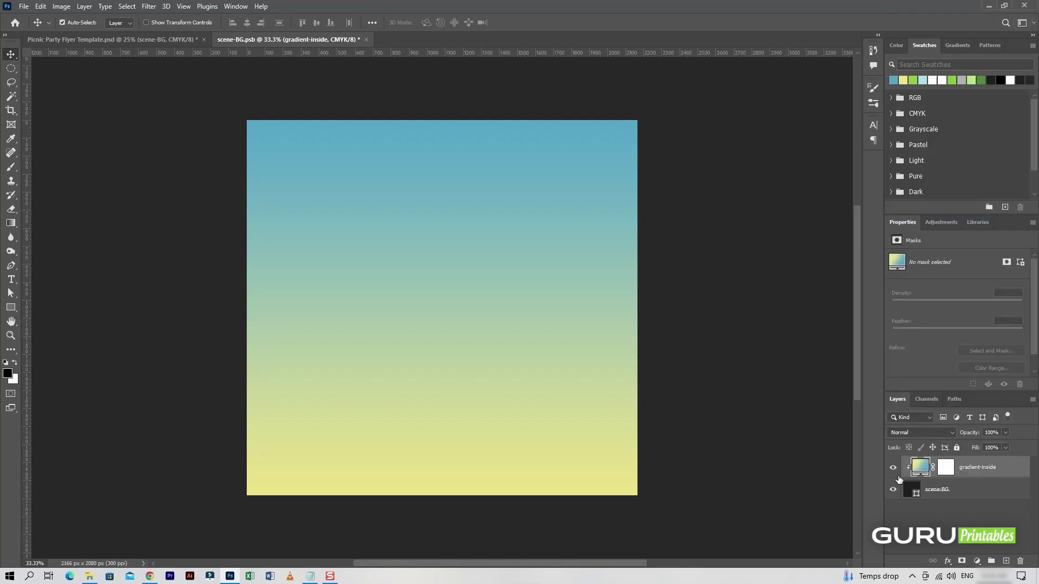
Save and close the scene-BG smart object, and save the flyer document
click(25, 9)
click(38, 202)
click(361, 40)
scroll(499, 377, down, 1)
key(ctrl+s)
scroll(547, 412, up, 5)
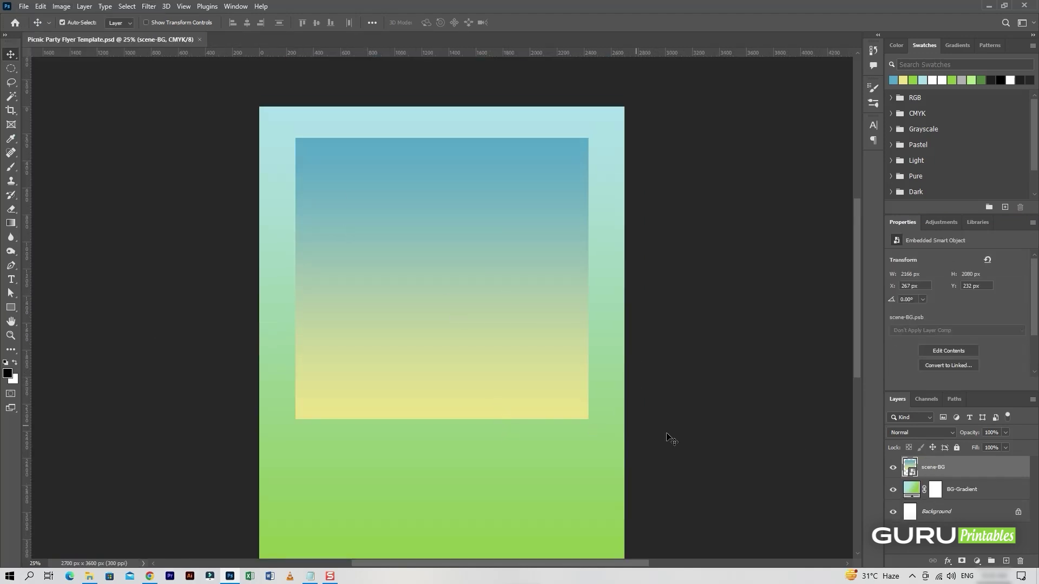
Open The Sun.png from the Assets folder and copy its sun artwork into the flyer
click(24, 6)
click(41, 27)
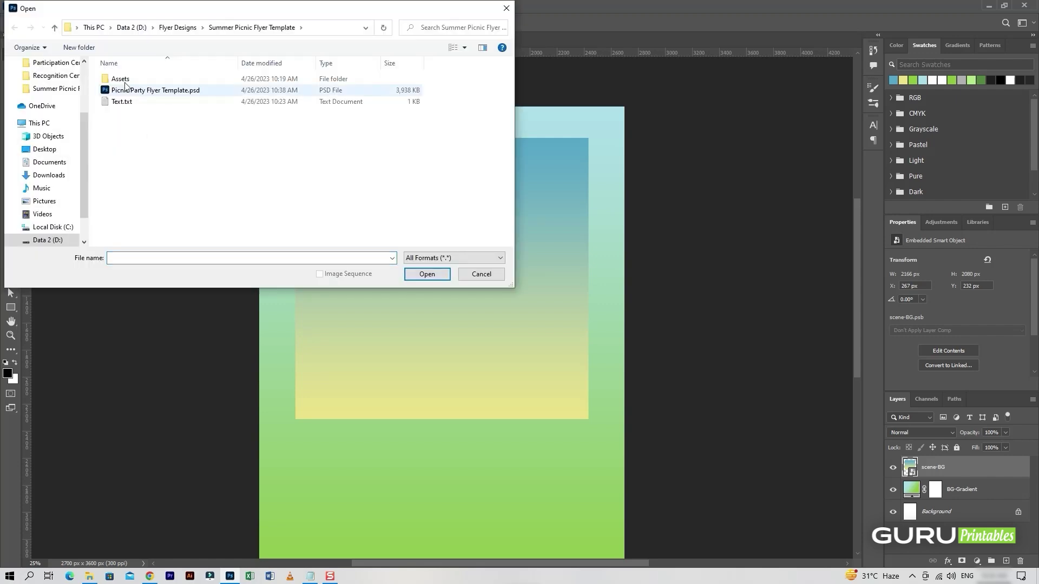
double_click(427, 107)
drag(644, 378, 453, 319)
Scale the sun to 77.33% and centre it horizontally across the lower part of the scene panel
key(ctrl+t)
drag(602, 448, 592, 440)
key(ctrl+z)
click(519, 23)
key(ctrl+t)
drag(520, 365, 503, 362)
drag(599, 458, 553, 425)
drag(471, 362, 473, 425)
drag(563, 486, 568, 491)
drag(442, 398, 440, 383)
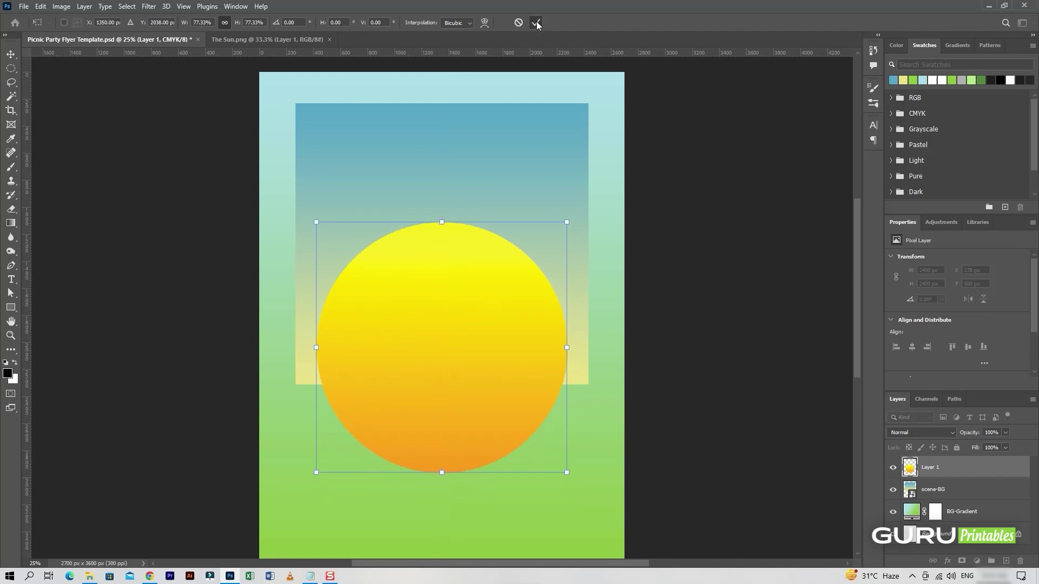
click(536, 23)
Fine-tune the sun's position to X 422 px and Y 1104 px
drag(429, 341, 430, 344)
key(Up)
key(Up)
key(Up)
key(Up)
key(Up)
key(Up)
key(Up)
key(Up)
key(Up)
key(Up)
key(Up)
key(Up)
key(Up)
key(Up)
key(Up)
key(Up)
key(Up)
key(Up)
Save the flyer, name the sun layer the-sun and close the The Sun.png document
key(ctrl+s)
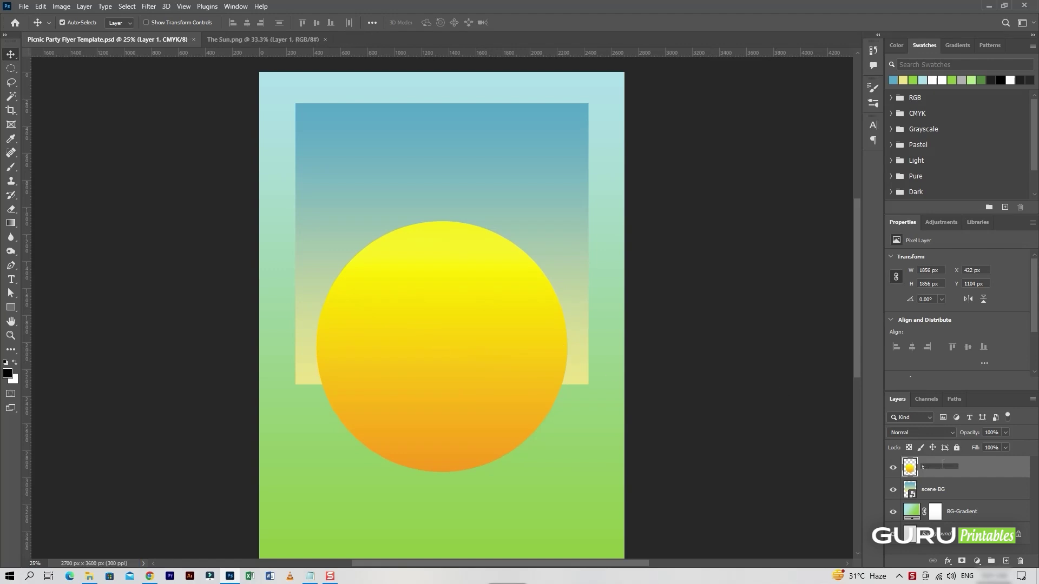
key(Return)
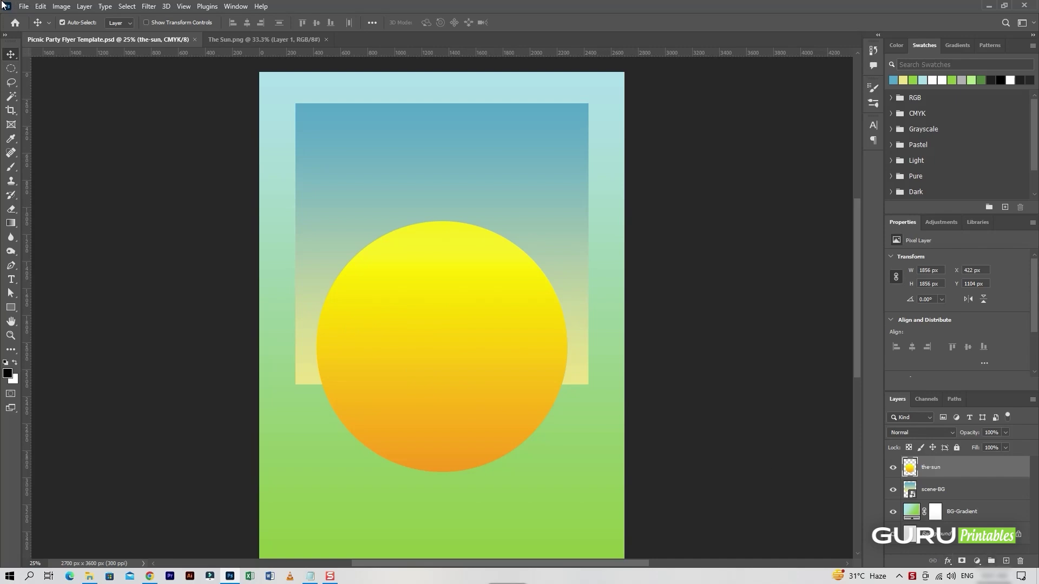
click(326, 39)
Open double-palm-trees.png from the Assets folder, copy it into the flyer and name its layer palm-trees-left
click(23, 6)
click(44, 27)
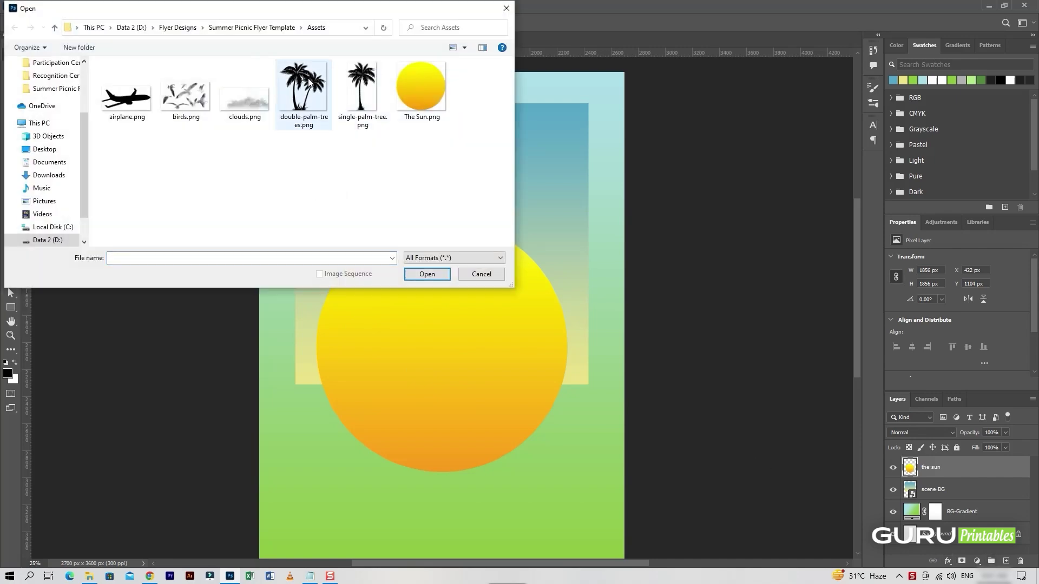
double_click(309, 113)
drag(463, 465, 438, 361)
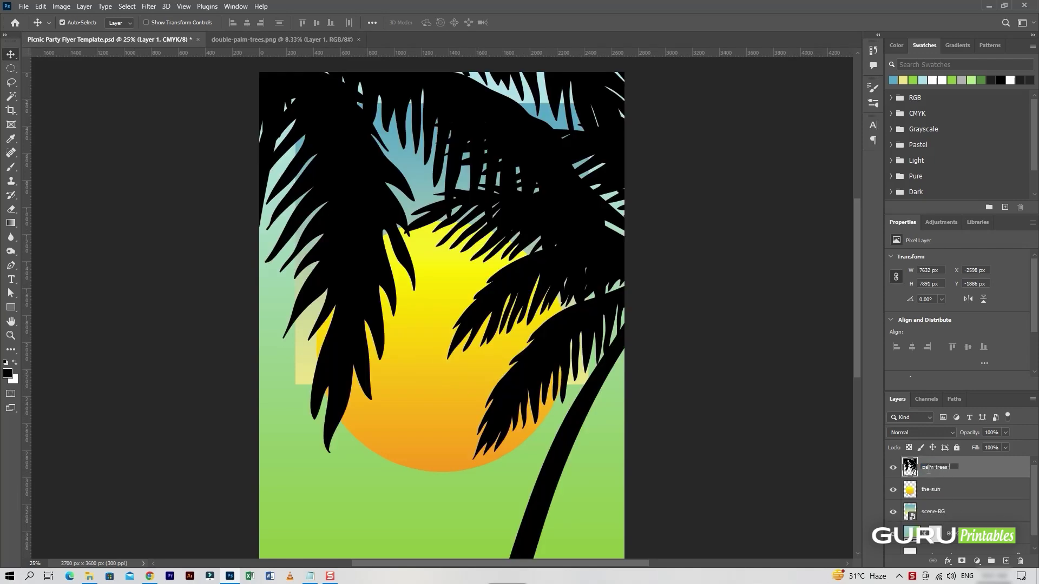
key(Return)
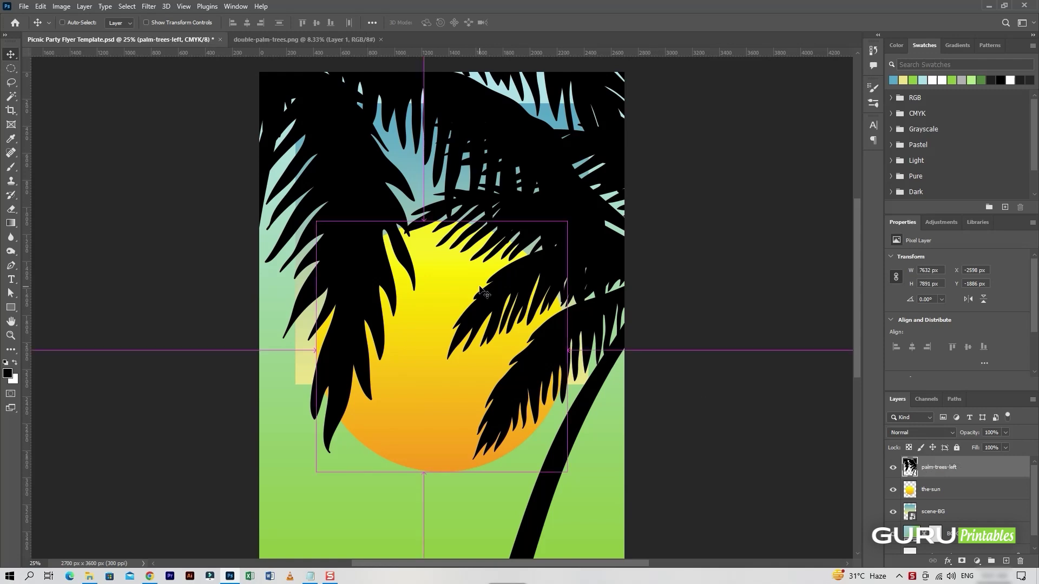
Scale the double palm trees to 17.97% and stand them at the lower-left corner of the scene panel
key(ctrl+minus)
key(ctrl+t)
drag(690, 329, 489, 329)
key(ctrl+plus)
drag(451, 382, 367, 302)
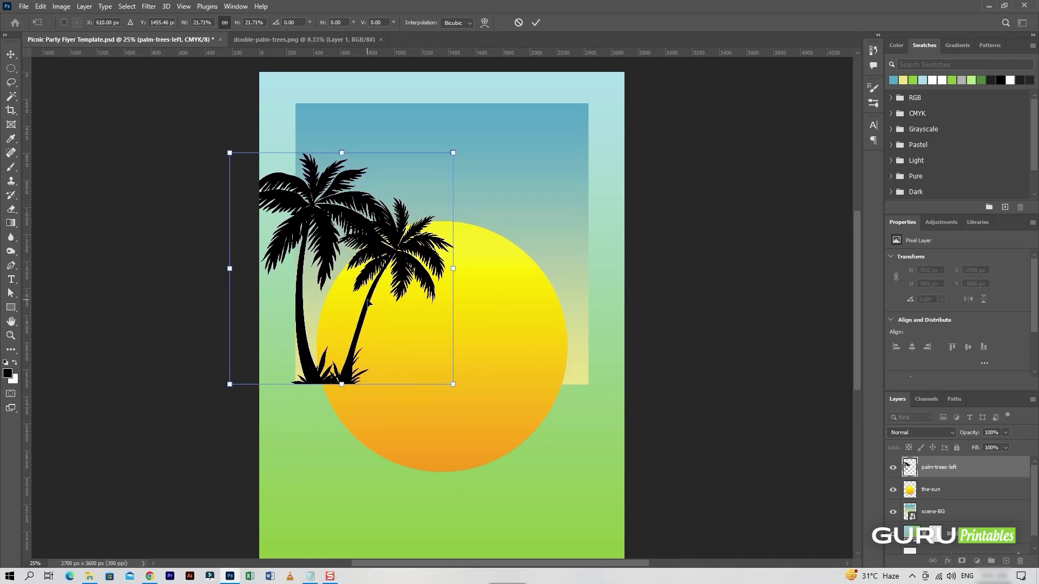
drag(459, 387, 436, 364)
drag(349, 348, 341, 368)
click(535, 22)
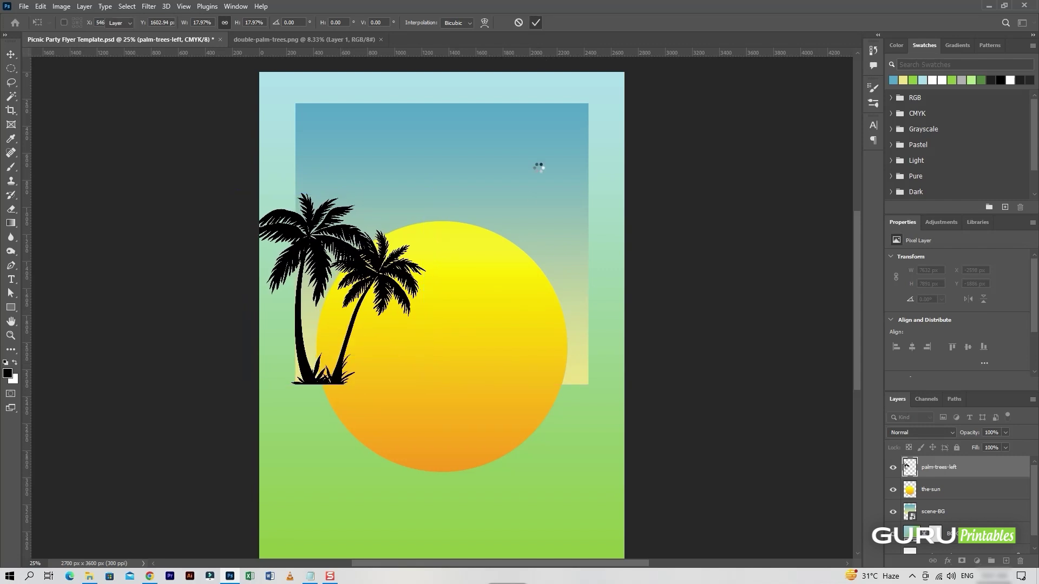
Enlarge the left palm trees to 107.77% and shift them slightly right along the scene panel's lower edge
key(ctrl+t)
drag(426, 193, 433, 185)
drag(346, 353, 349, 350)
key(shift+Right)
key(shift+Right)
key(shift+Right)
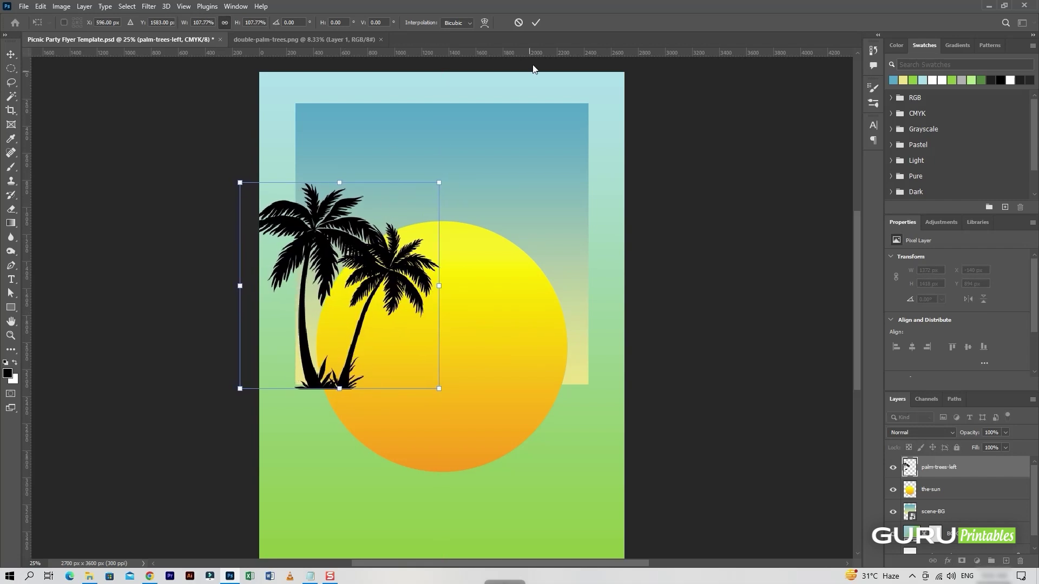
click(537, 22)
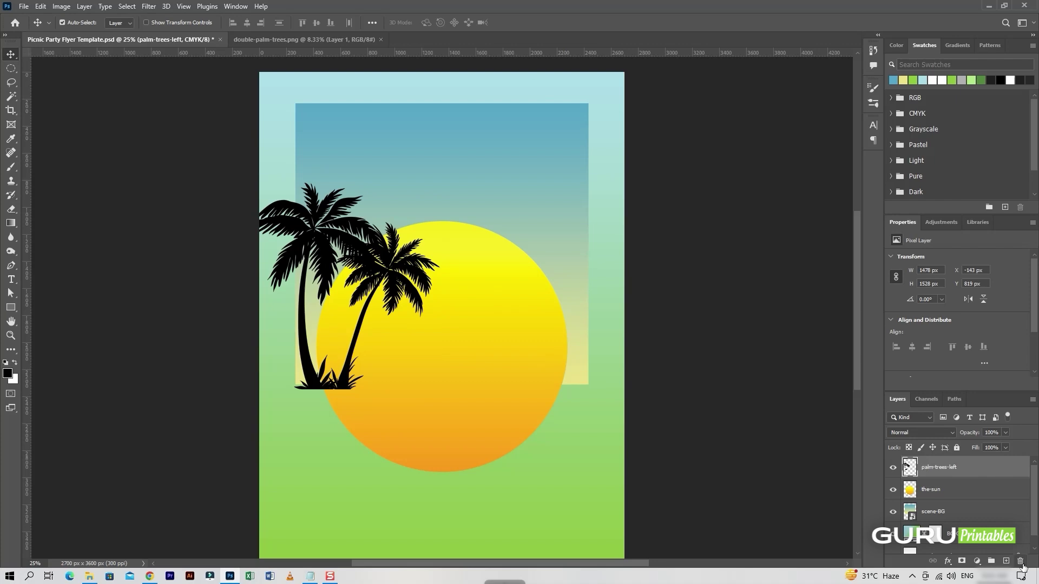
Open single-palm-tree.png from the Assets folder, copy it into the flyer and name its layer palm-tree-right
click(24, 6)
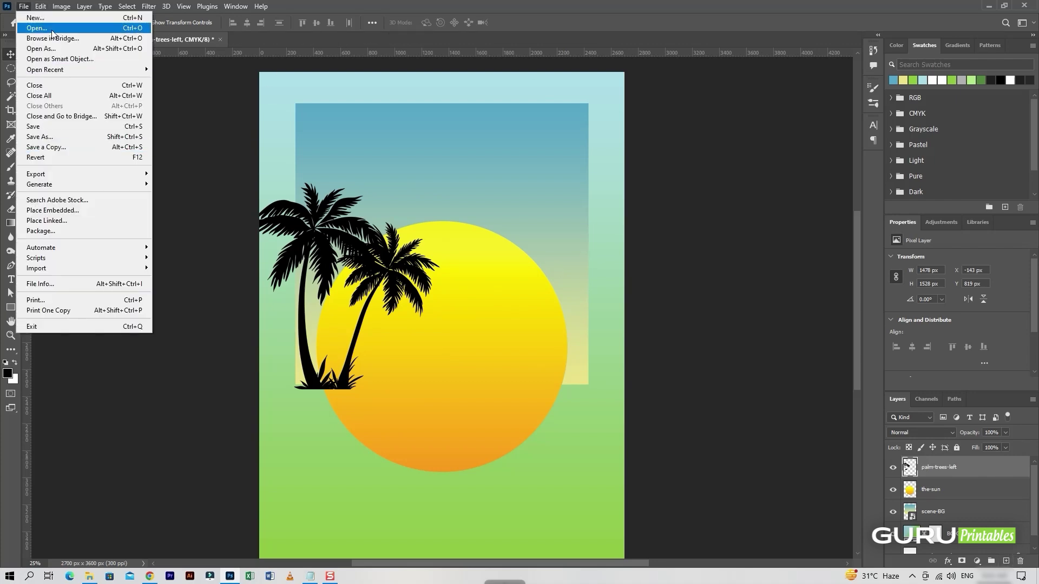
click(38, 39)
double_click(361, 87)
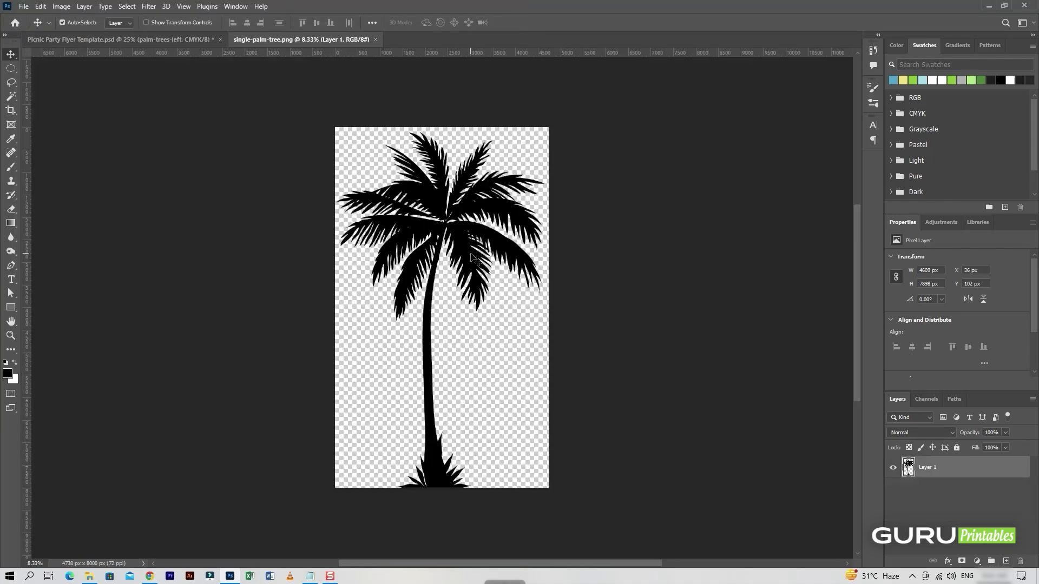
drag(474, 252, 510, 338)
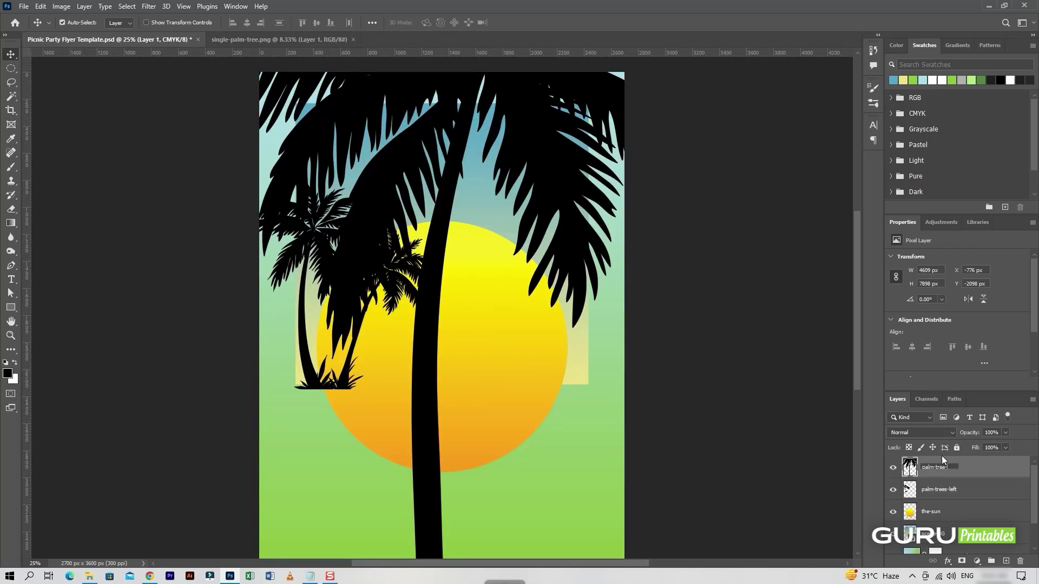
text(palm-tree-right)
key(Return)
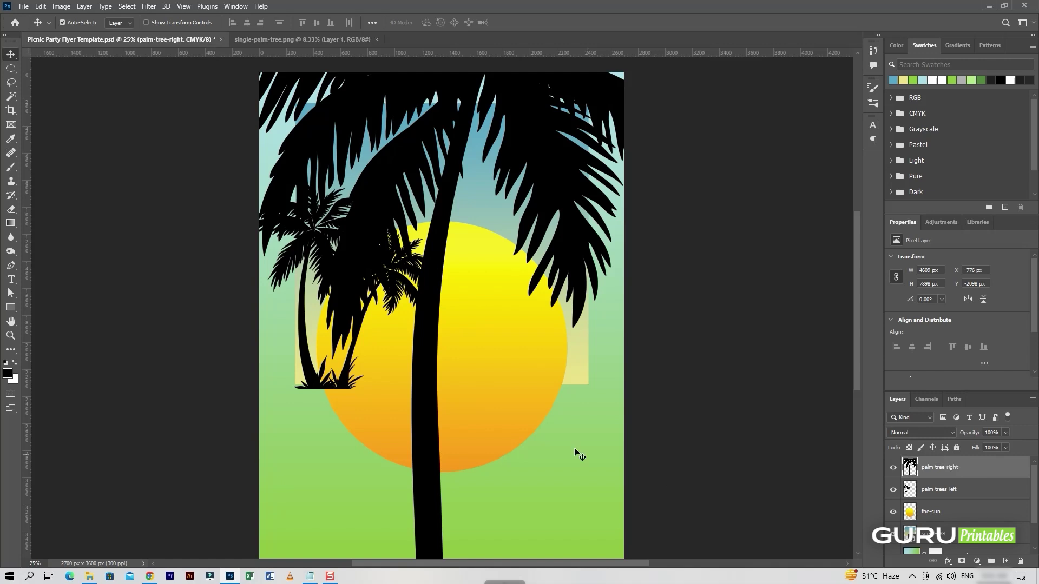
Scale the single palm tree down to 22.24% with Free Transform
key(ctrl+t)
right_click(594, 336)
click(733, 335)
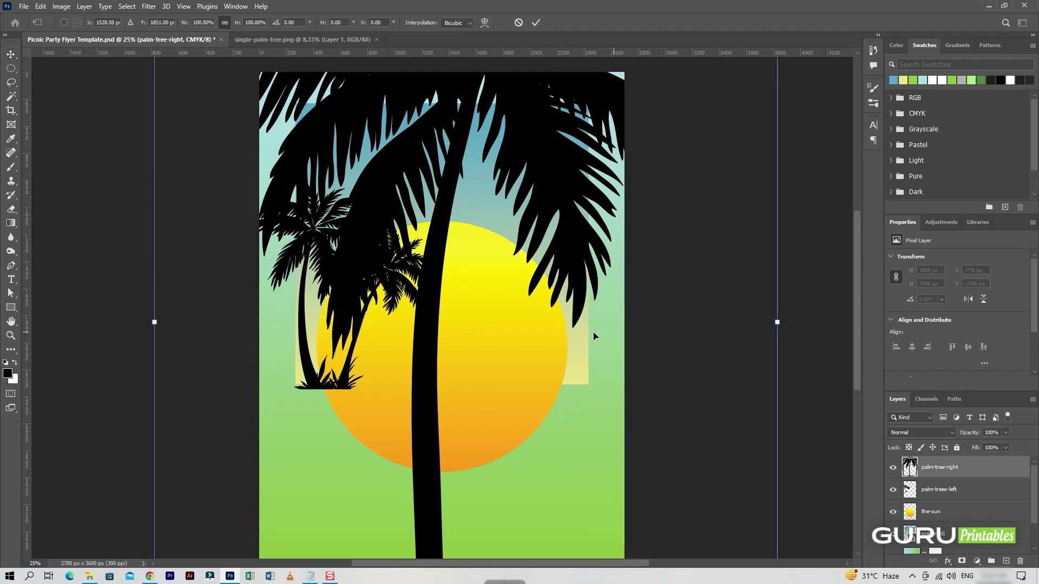
right_click(579, 259)
click(748, 333)
drag(776, 323, 535, 322)
Flip the single palm tree horizontally, then scale it to about 15.8% and tilt it slightly near the panel's right edge
right_click(486, 328)
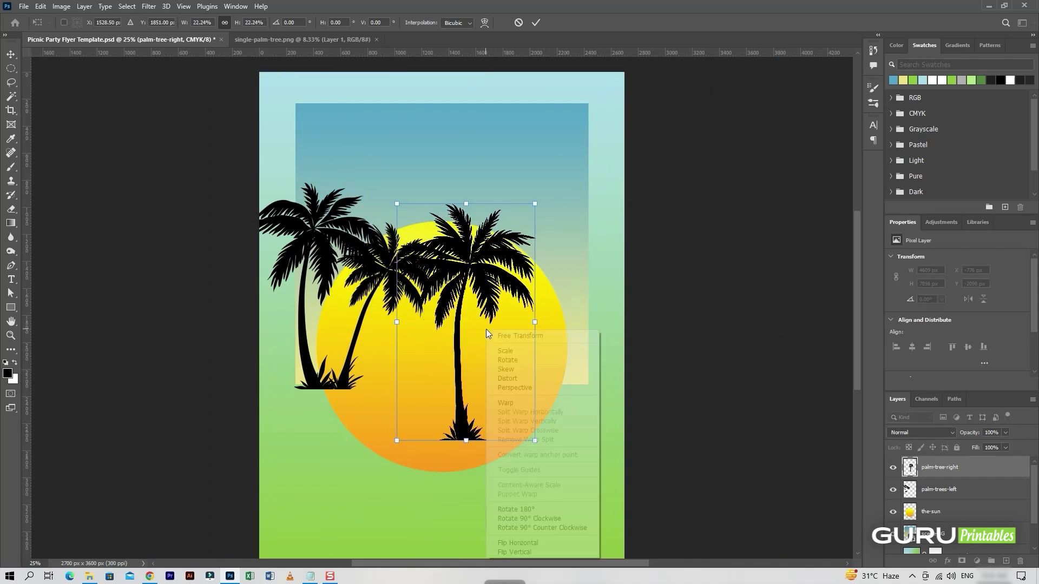
click(514, 546)
drag(479, 422, 575, 370)
drag(623, 149, 563, 250)
drag(512, 208, 509, 226)
Nudge the right palm tree until its base rests by the scene panel's lower-right corner, and apply the transform
key(Down)
key(Down)
key(Down)
key(Down)
key(Down)
key(Down)
key(Down)
key(Down)
key(Down)
key(Down)
key(Down)
key(Down)
key(Down)
key(Down)
drag(572, 373, 570, 366)
key(Left)
key(Left)
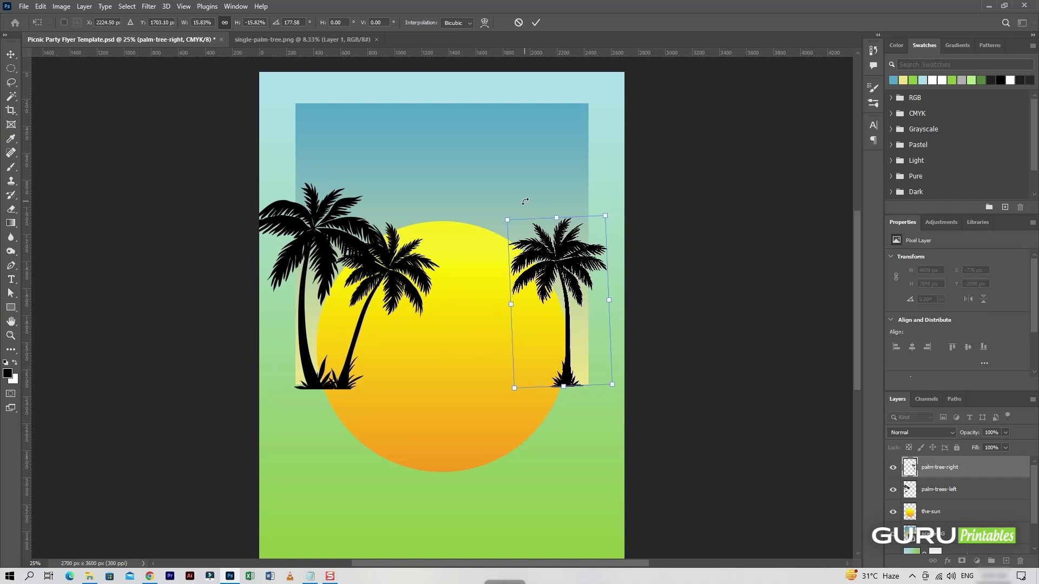
click(535, 22)
Save the flyer and close the single-palm-tree.png document
click(24, 6)
click(37, 127)
scroll(361, 354, down, 4)
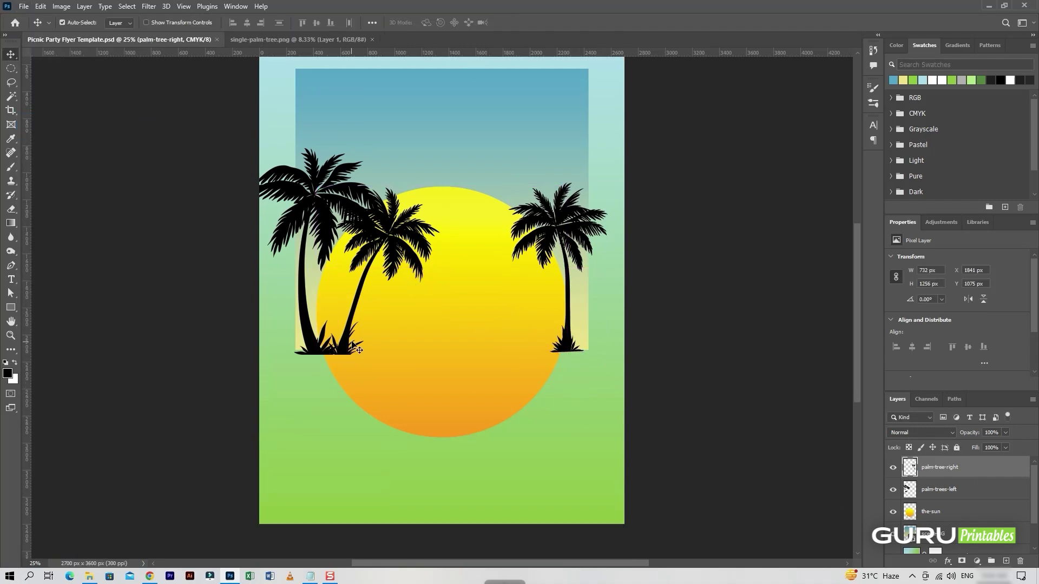
scroll(364, 355, up, 14)
scroll(368, 355, down, 10)
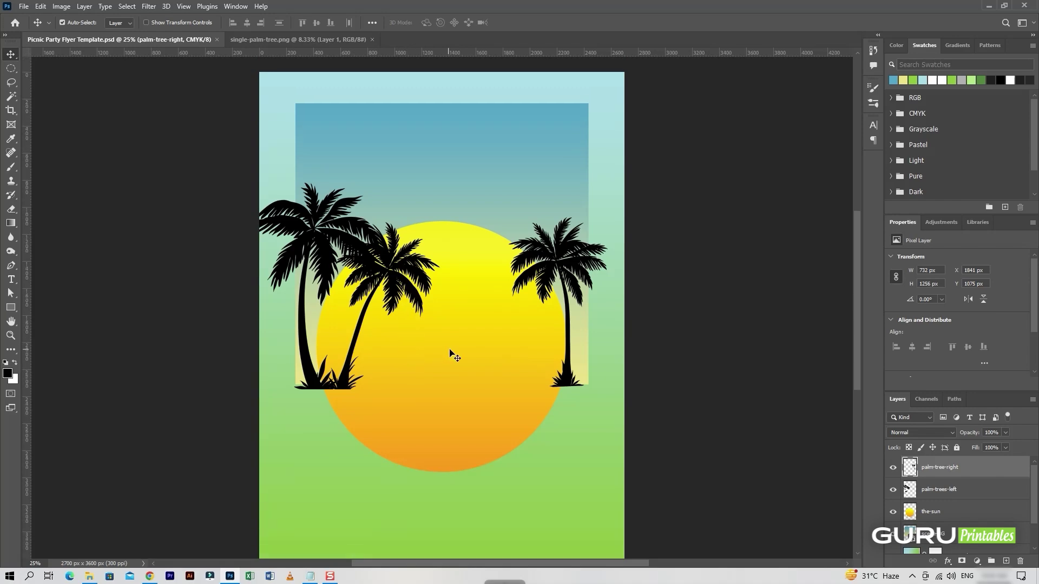
click(372, 40)
Open clouds.png from the Assets folder and copy the clouds over the right half of the sun in the flyer
click(24, 7)
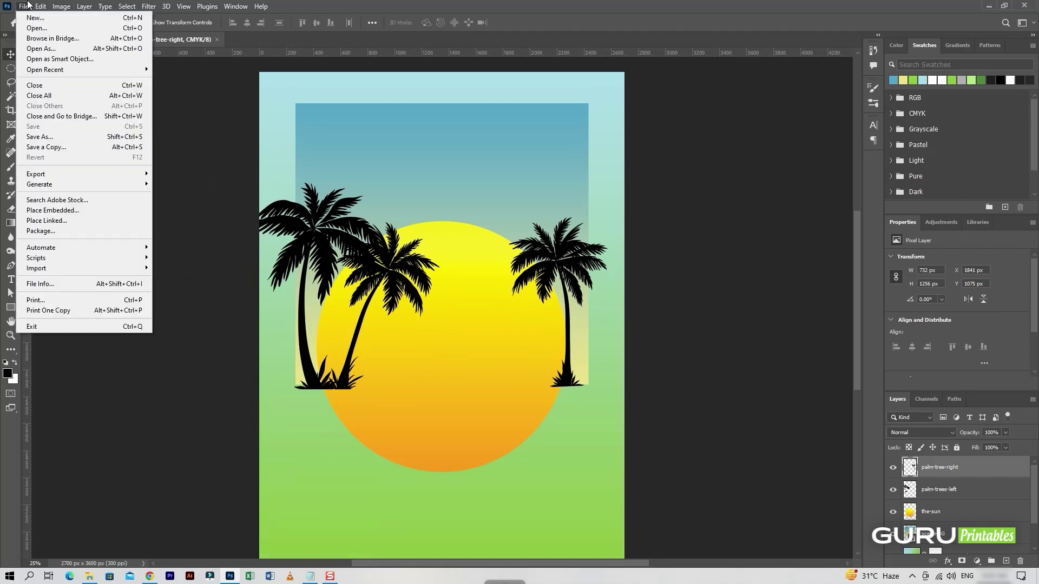
click(38, 28)
click(244, 97)
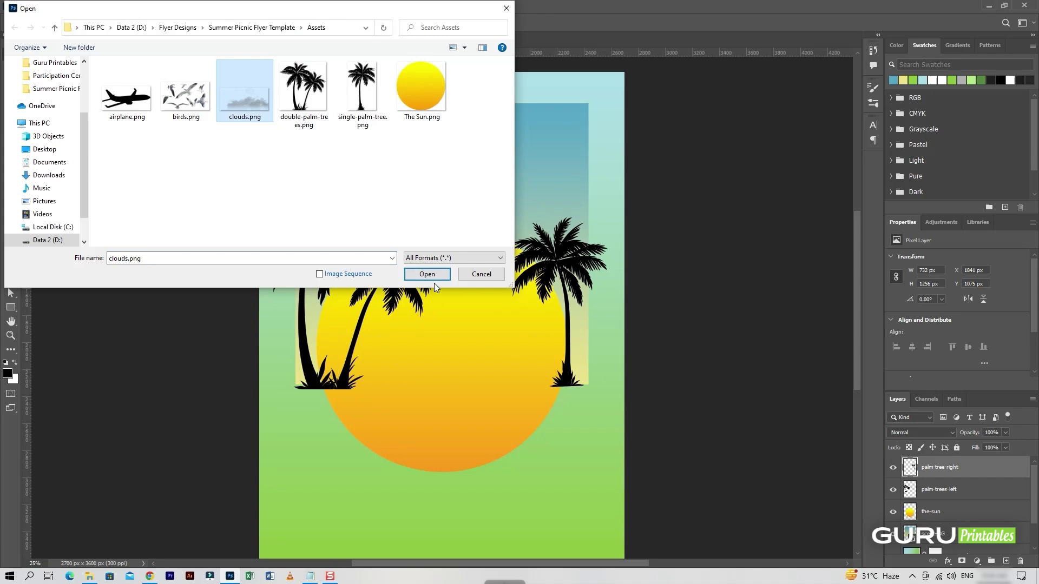
click(427, 274)
drag(592, 353, 544, 377)
Name the new layer clouds and lower its opacity to 26%
text(cloude)
key(Return)
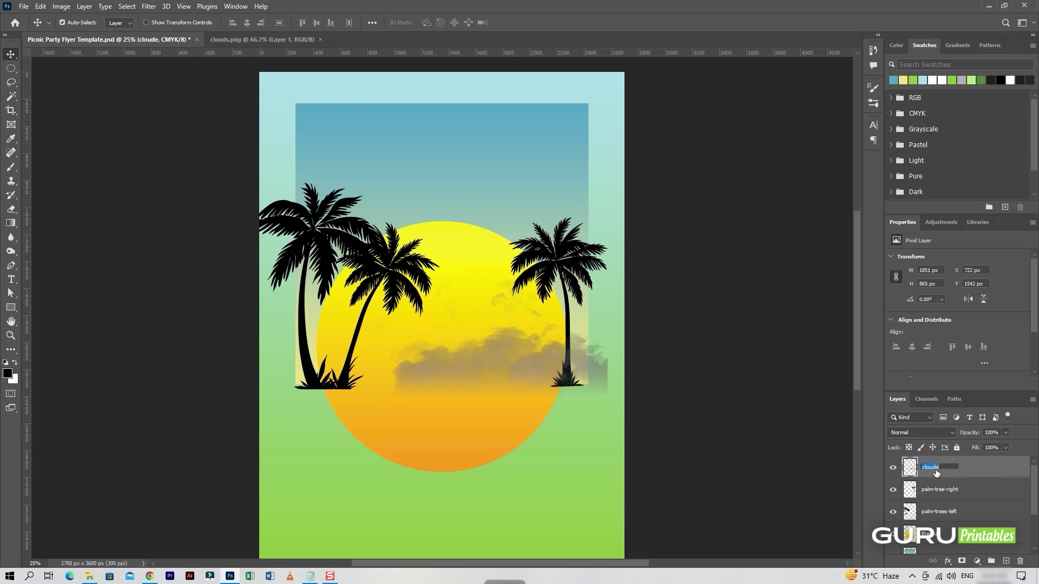
key(Return)
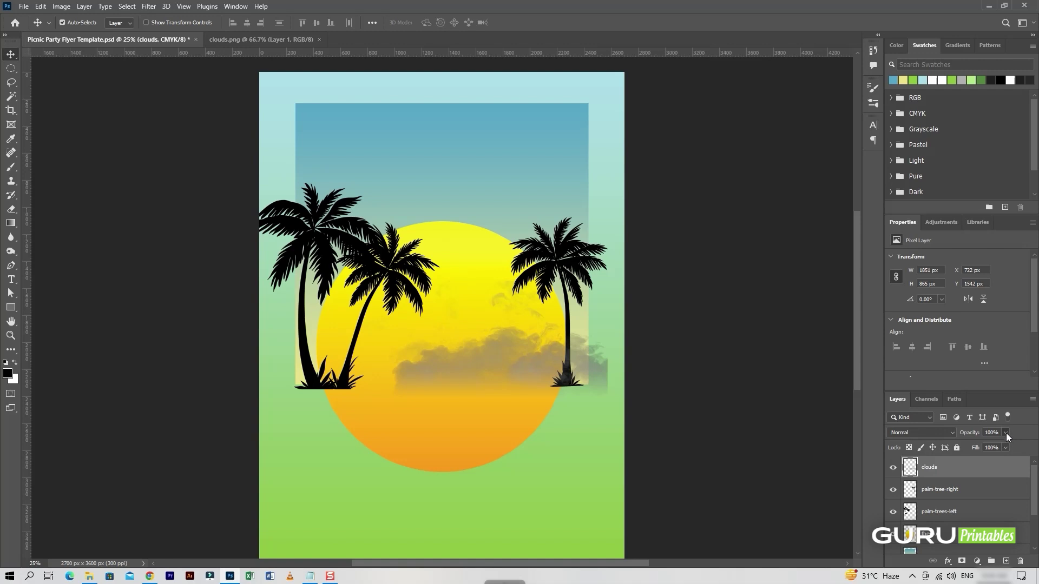
mouse_move(965, 449)
mouse_down()
mouse_move(974, 452)
mouse_move(962, 452)
mouse_up()
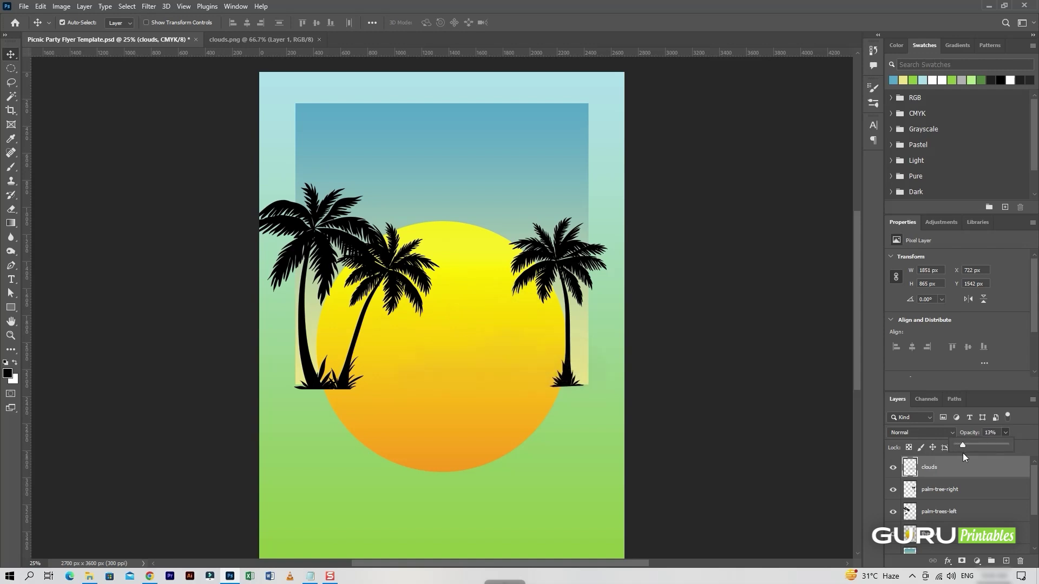
Duplicate the clouds layer and flip the copy horizontally over the left side of the scene
key(ctrl+j)
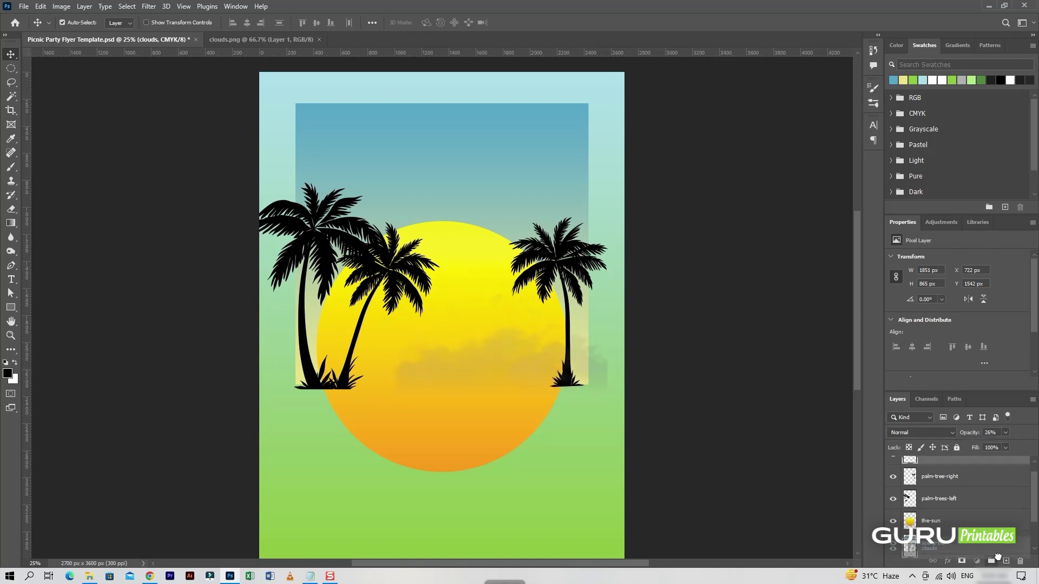
key(ctrl+t)
drag(489, 381, 421, 378)
right_click(421, 378)
click(454, 363)
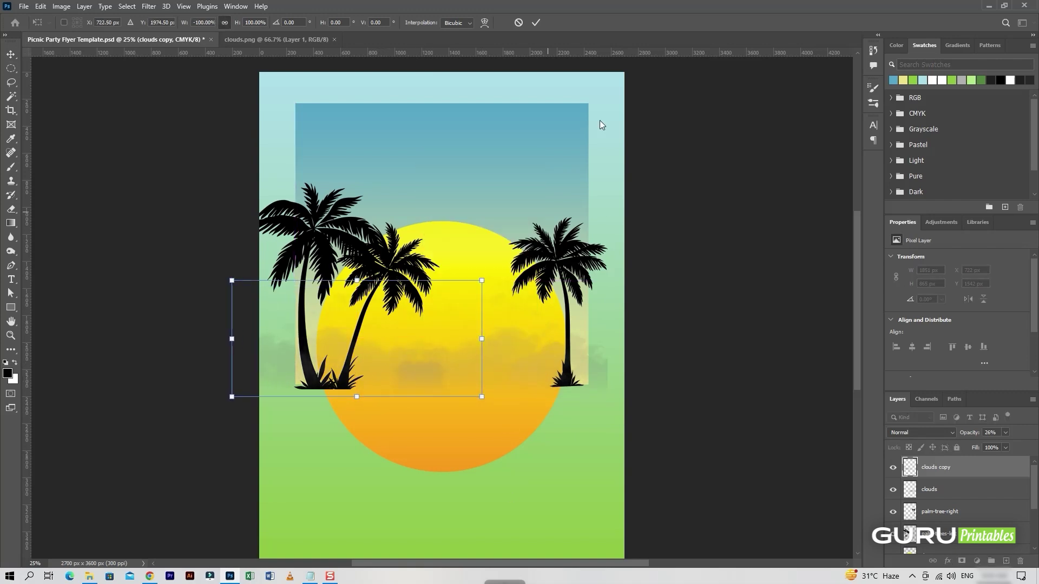
Enlarge the clouds copy to about 2052 × 959 px, adjust its position and save the flyer
drag(232, 281, 218, 274)
drag(331, 346, 334, 339)
key(Return)
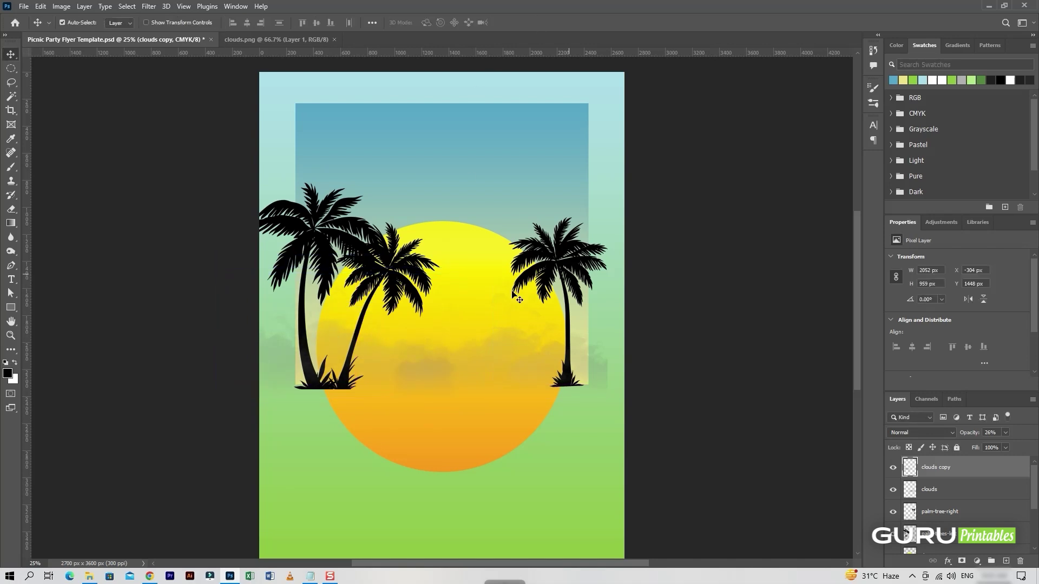
scroll(431, 399, down, 1)
key(ctrl+s)
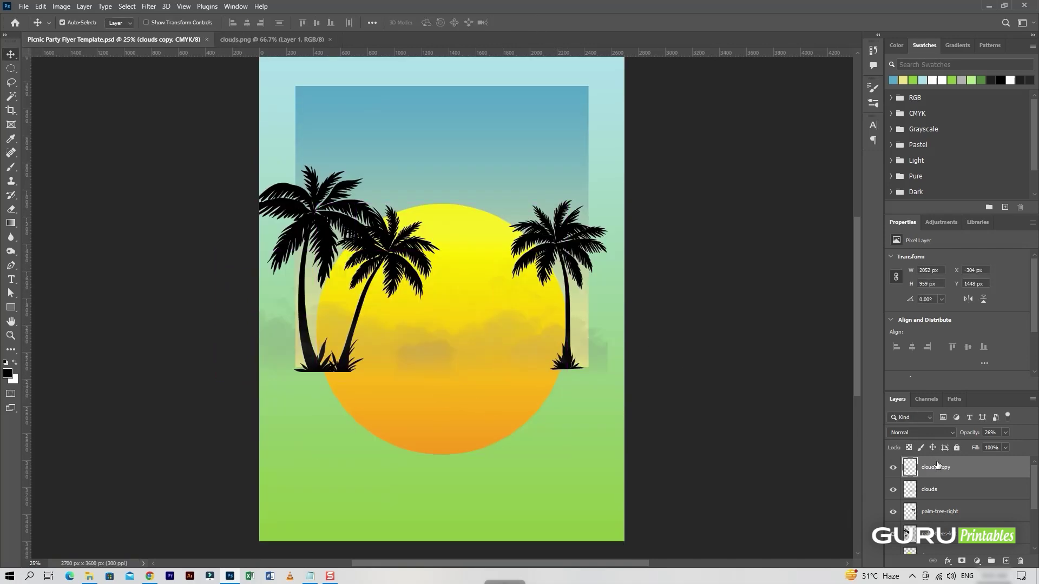
Group both cloud layers, both palm tree layers and the-sun into a group named elements
ctrl+click(985, 494)
ctrl+click(982, 513)
ctrl+click(979, 533)
ctrl+click(978, 535)
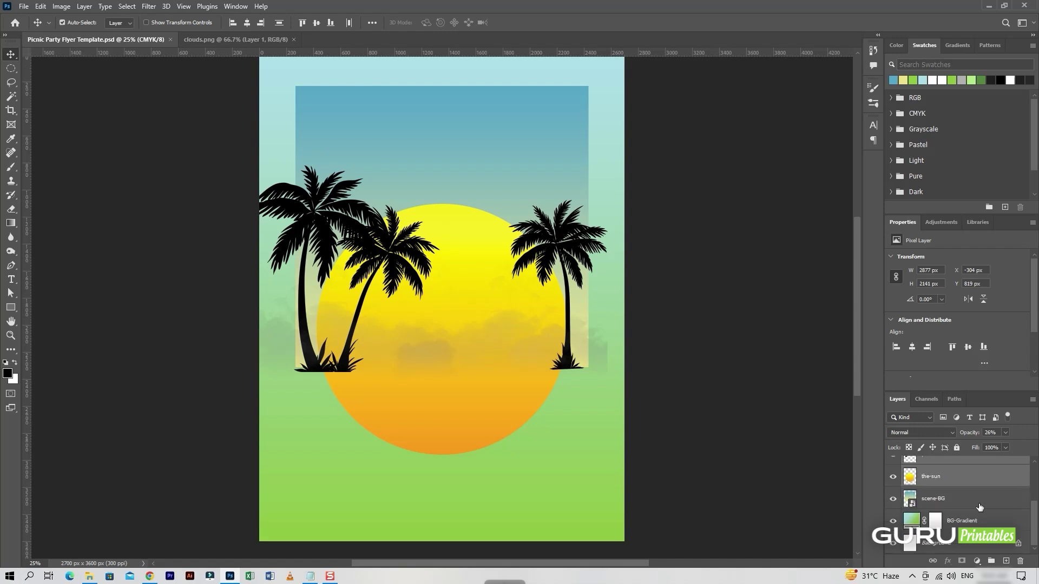
key(ctrl+g)
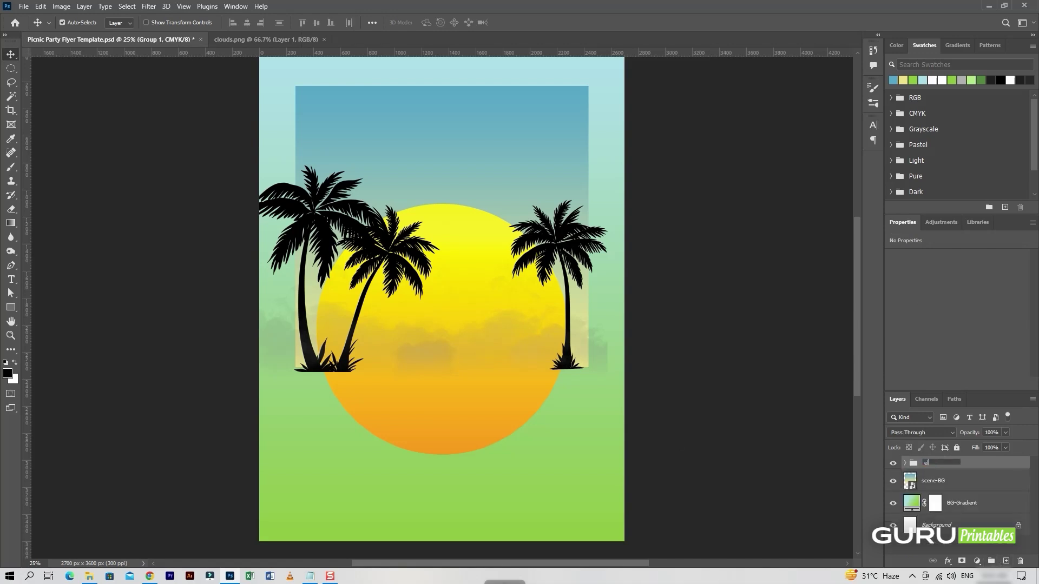
text(elements)
key(Return)
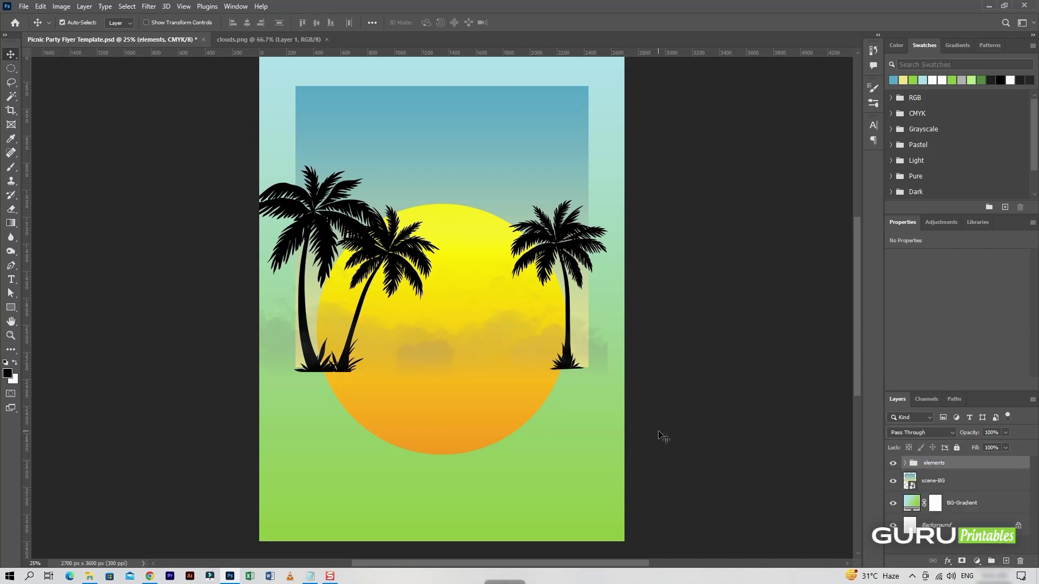
scroll(591, 413, up, 2)
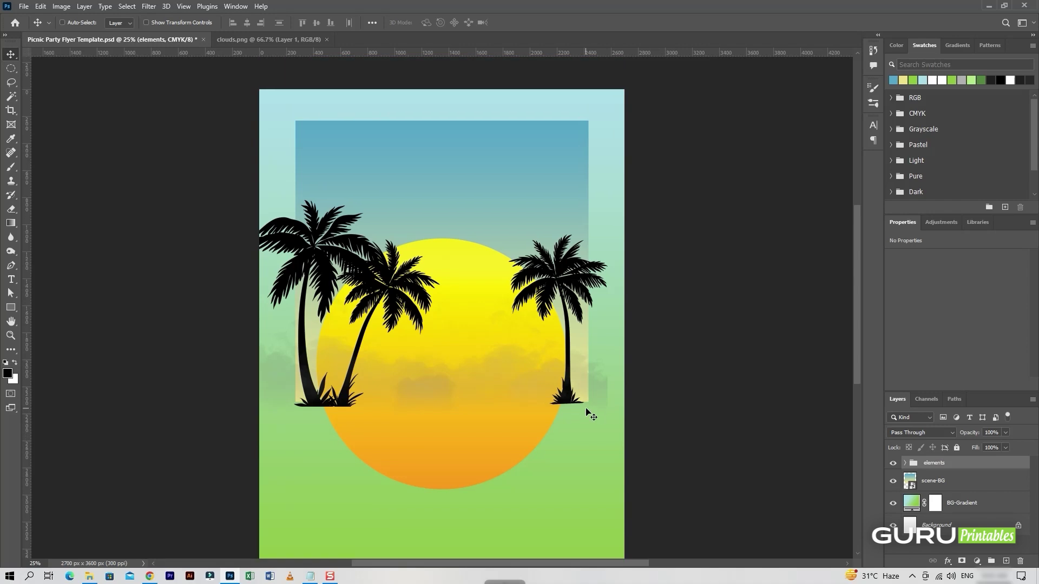
Add a layer mask to the elements group and select everything outside the scene-BG panel's outline
click(961, 561)
ctrl+click(912, 493)
key(ctrl+shift+i)
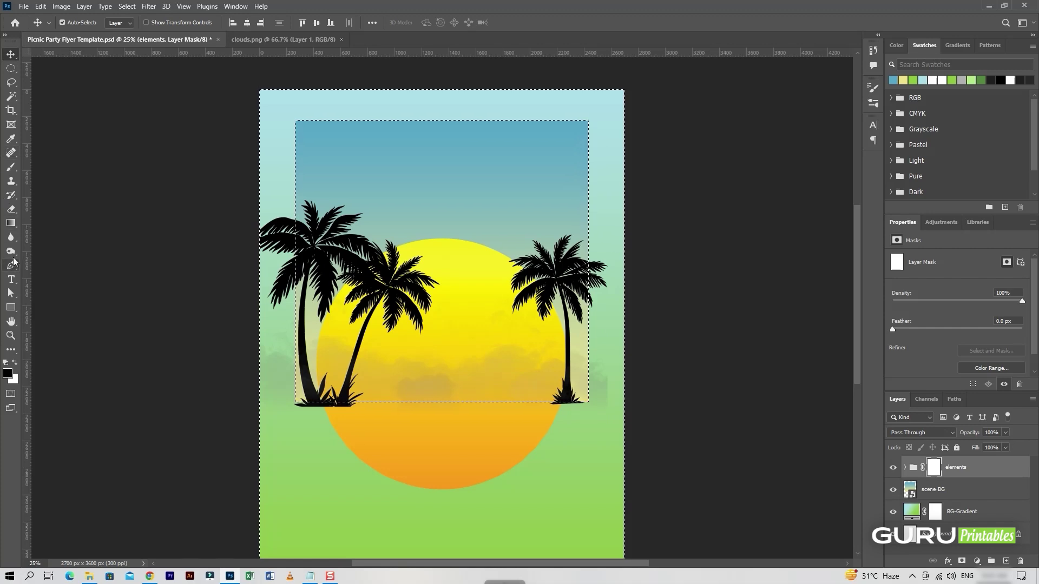
Paint the elements mask black outside the panel with a 500 px brush, deselect and save the flyer
click(11, 167)
click(77, 22)
click(40, 209)
click(215, 109)
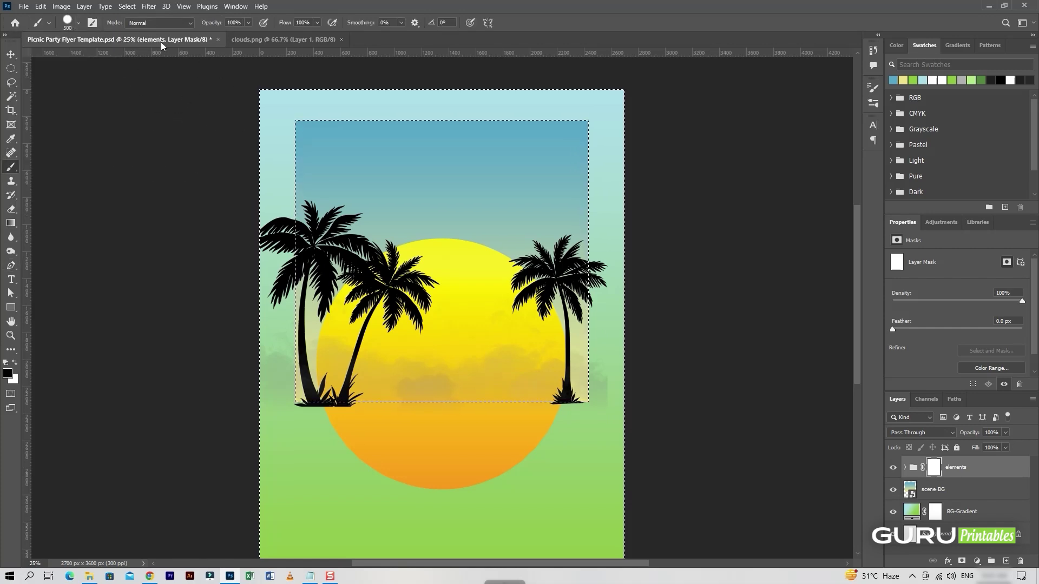
mouse_move(278, 139)
mouse_down()
mouse_move(273, 274)
mouse_move(399, 408)
mouse_move(579, 359)
mouse_move(570, 132)
mouse_move(332, 366)
mouse_move(533, 432)
mouse_move(325, 471)
mouse_move(291, 296)
mouse_move(476, 113)
mouse_move(499, 395)
mouse_up()
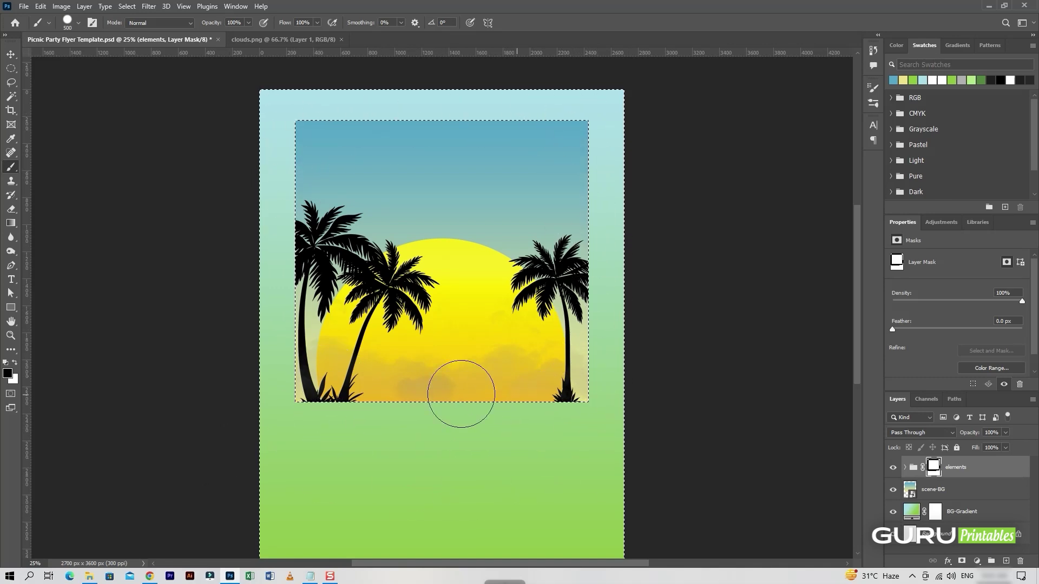
key(ctrl+d)
key(v)
scroll(476, 383, down, 2)
key(ctrl+s)
scroll(539, 395, up, 1)
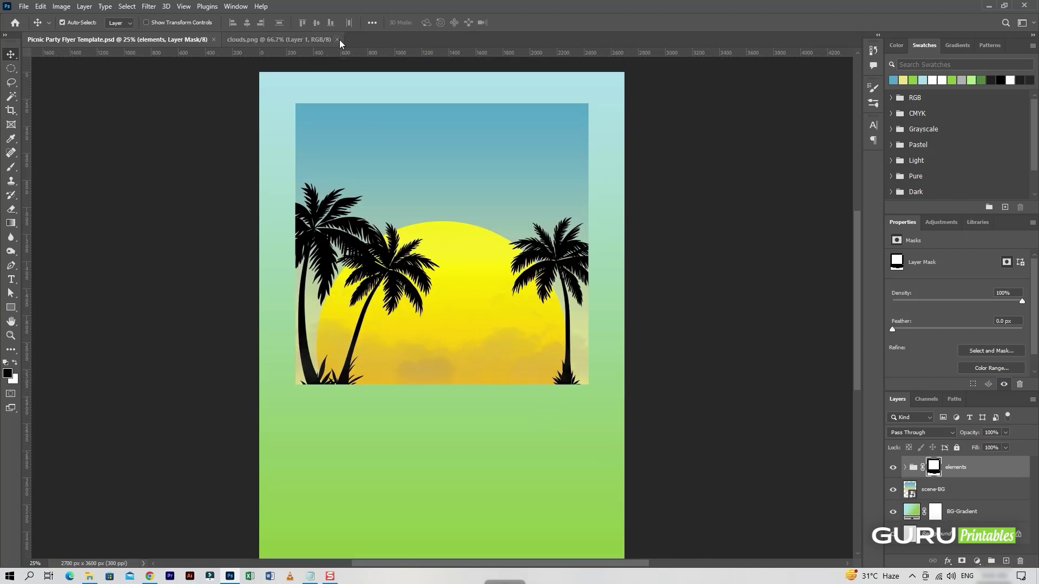
Open airplane.png and bring the airplane silhouette into the flyer's scene
click(23, 6)
click(35, 28)
double_click(136, 124)
drag(601, 320, 469, 224)
Name the new layer airplane and move it into the elements group
click(931, 466)
text(airplane)
key(Return)
drag(973, 469, 949, 491)
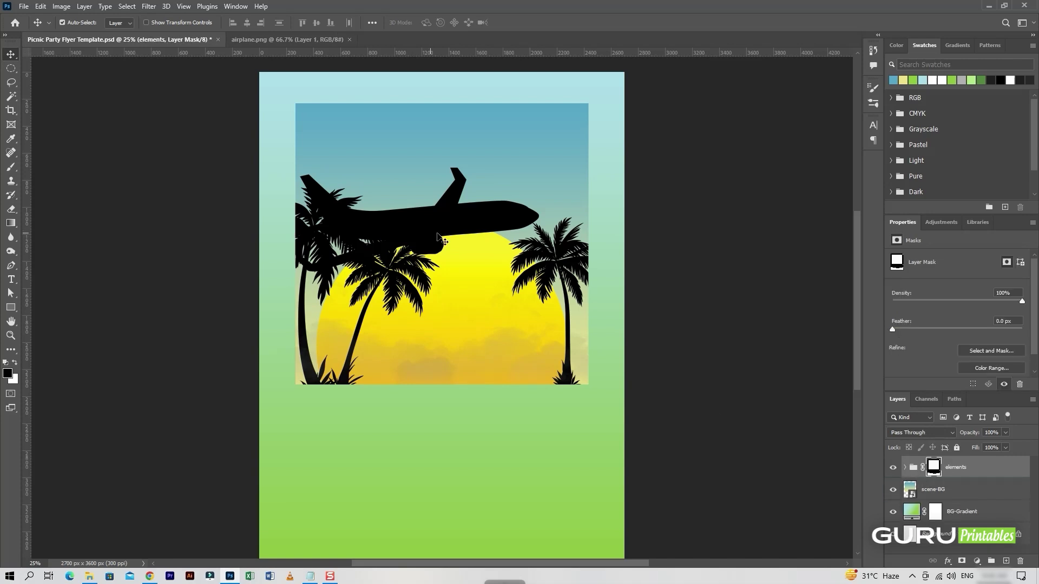
Scale the airplane to about 231 × 114 px in the sky's upper left corner, save the flyer and close airplane.png
drag(419, 239, 409, 217)
key(ctrl+t)
drag(529, 250, 343, 133)
click(535, 23)
key(ctrl+s)
click(328, 40)
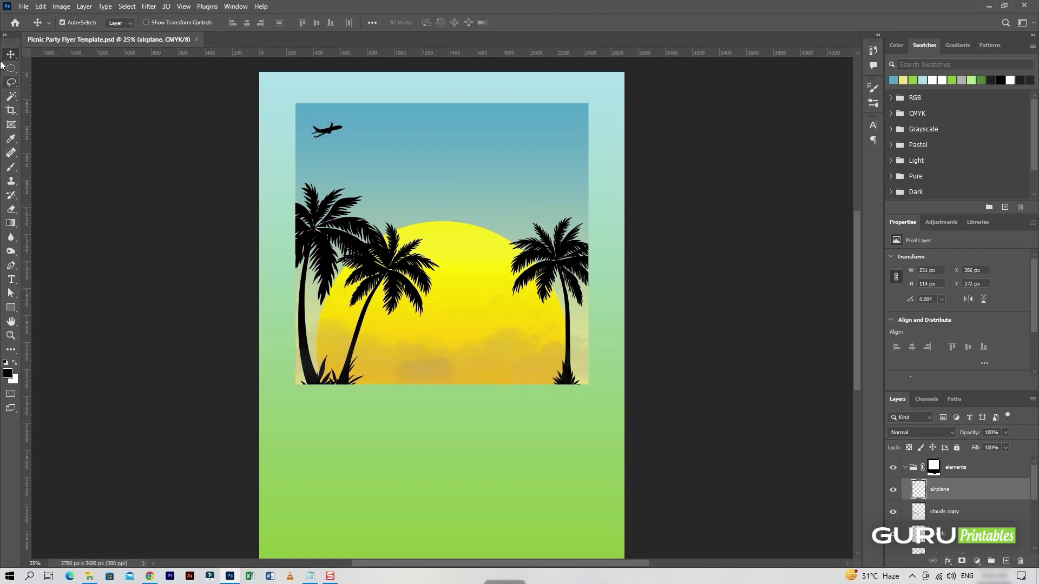
click(24, 6)
click(38, 28)
double_click(185, 89)
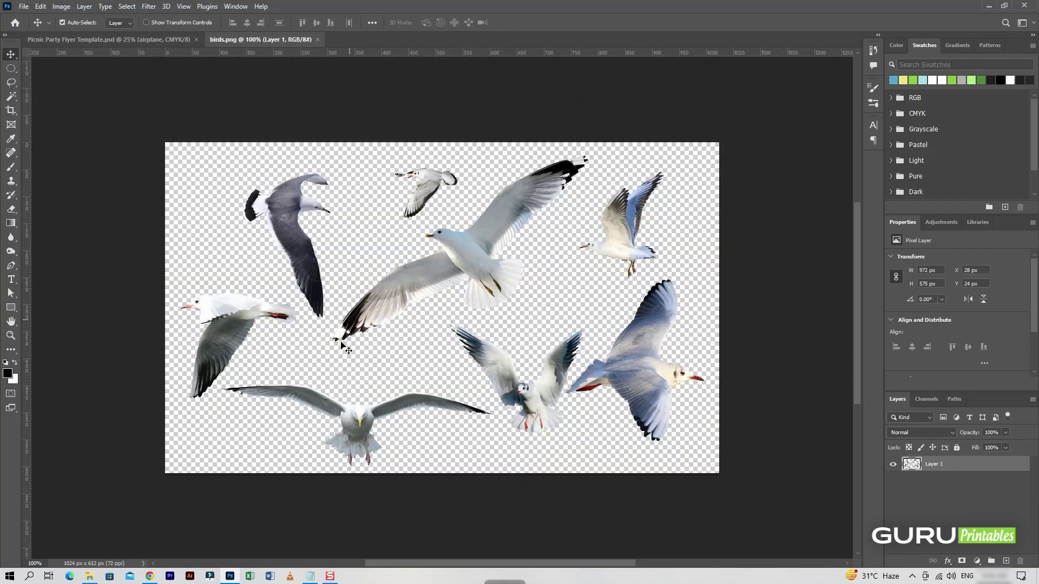
click(318, 40)
click(24, 6)
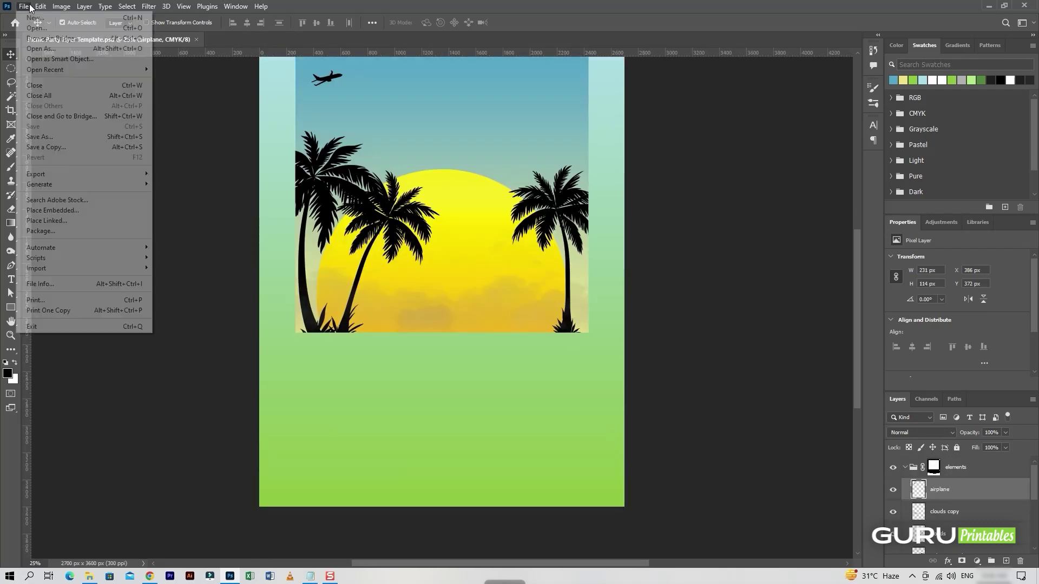
click(37, 28)
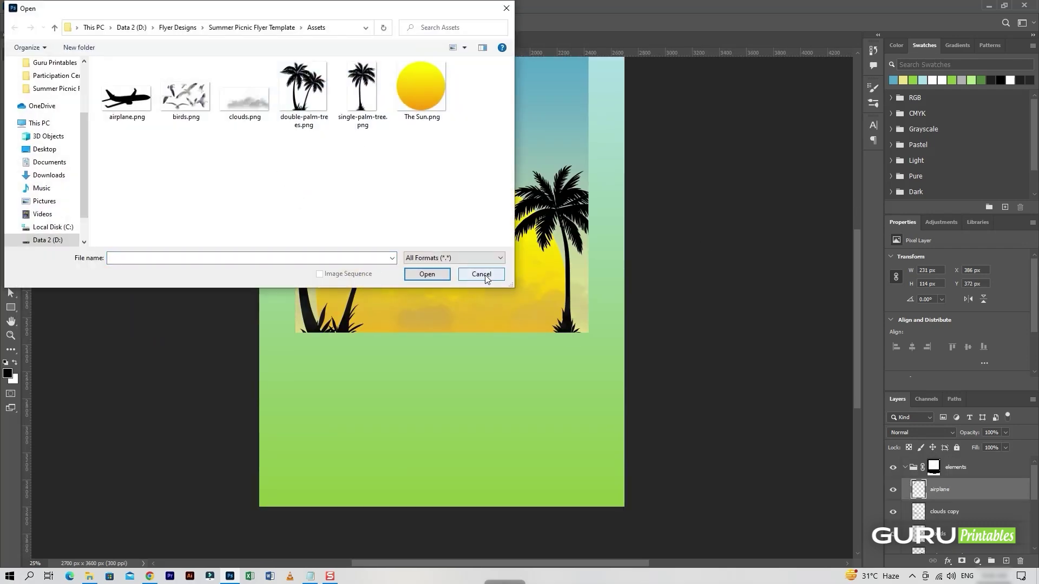
click(485, 275)
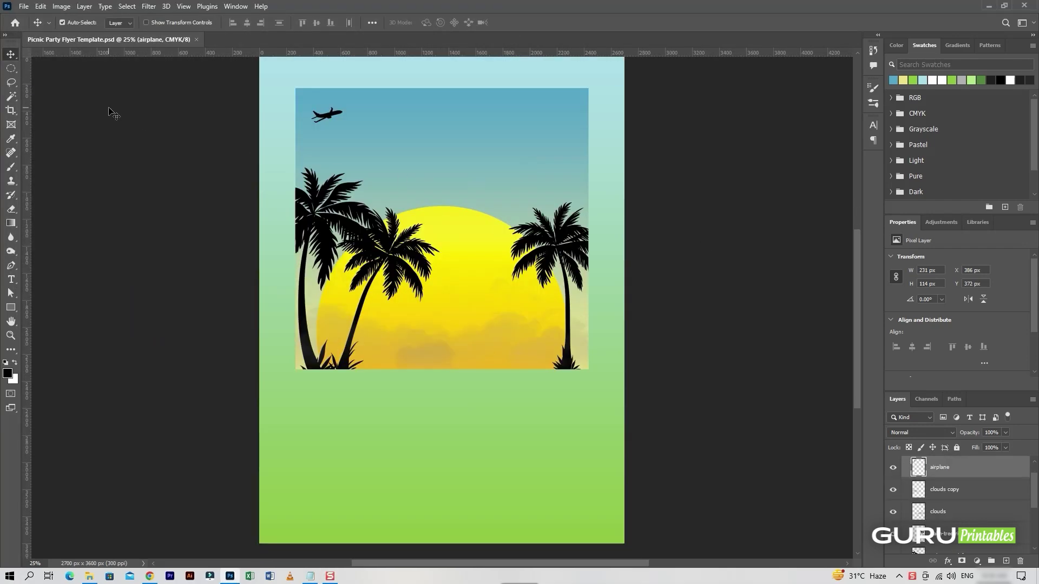
Deselect all layers, open touring-van.png and bring the orange van into the flyer at the panel's lower edge
click(108, 110)
scroll(361, 162, up, 1)
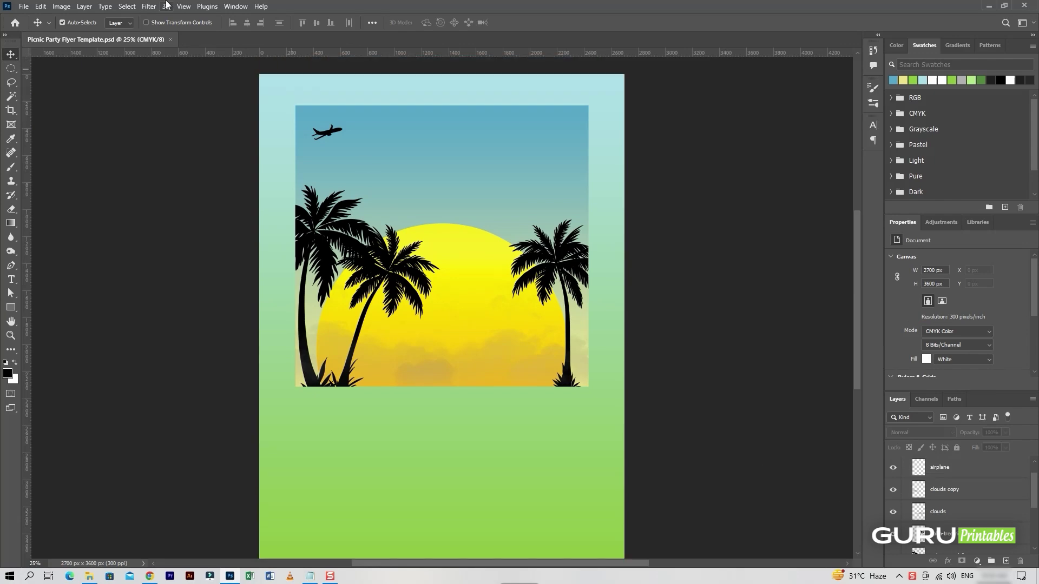
click(24, 6)
click(37, 27)
click(480, 91)
click(490, 272)
drag(643, 371, 443, 388)
Position the van at about X 804, Y 2024 px across the panel's lower edge and name its layer van
key(ctrl+t)
key(Up)
key(Up)
key(Up)
key(Up)
key(Up)
key(Up)
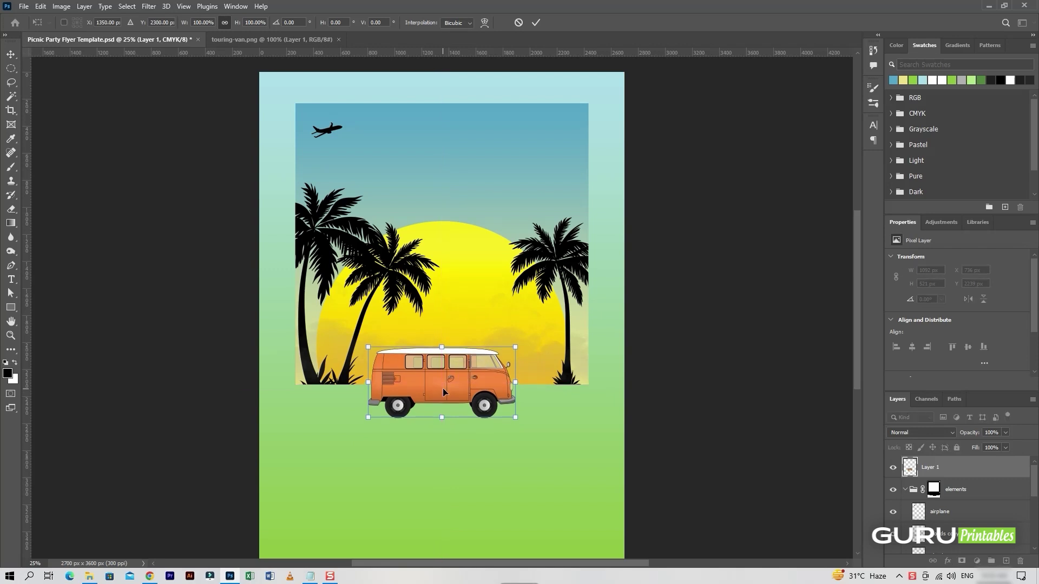
click(533, 23)
scroll(568, 382, down, 3)
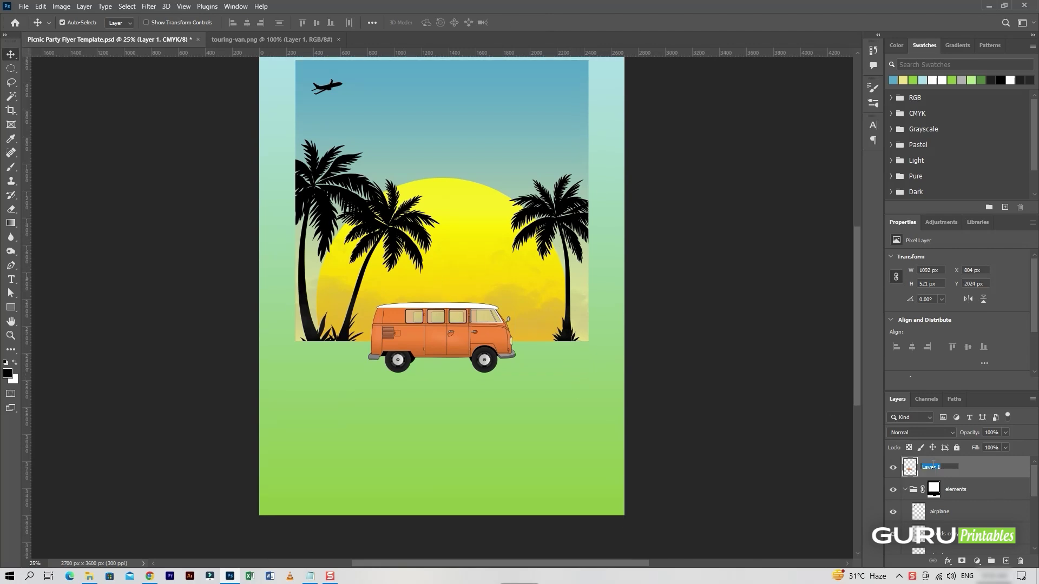
drag(984, 468, 957, 479)
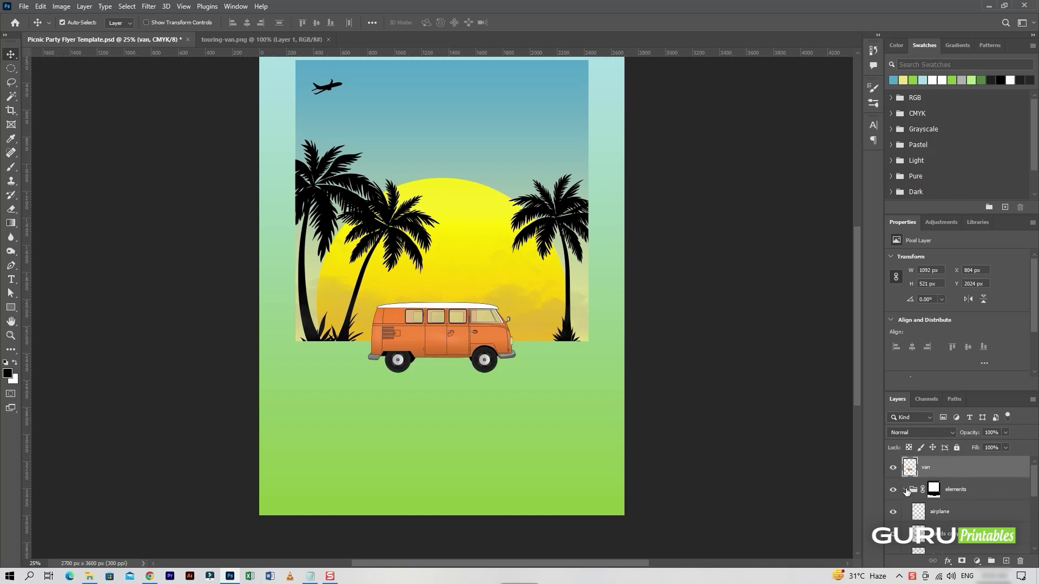
Collapse the elements group and create a new layer named van-shadow directly beneath the van layer
click(905, 490)
ctrl+click(1006, 563)
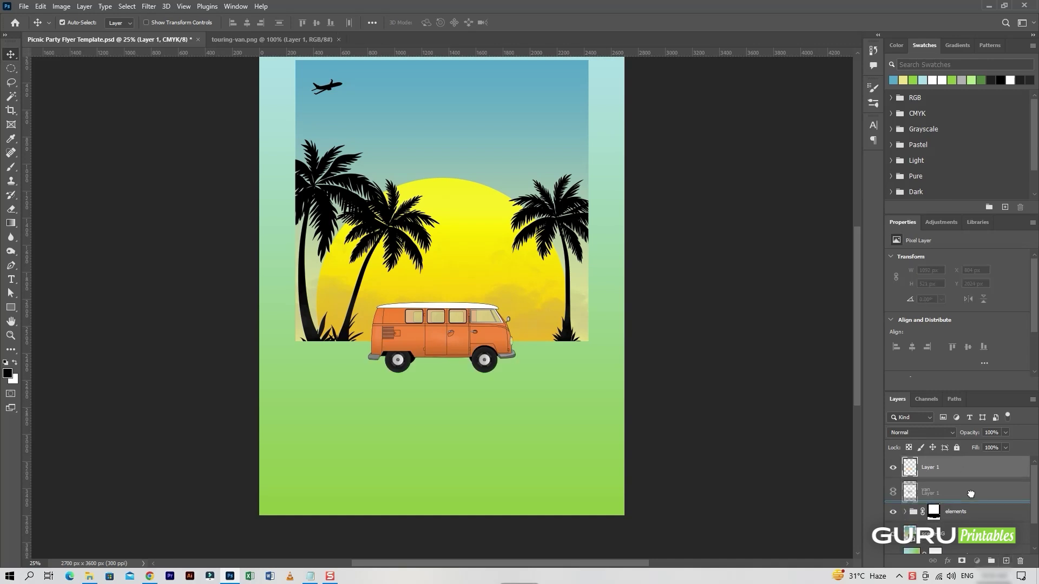
double_click(929, 489)
text(van-shadow)
key(Return)
Try a flat dark ellipse about 1046 × 56 px beneath the van's wheels as its shadow
key(ctrl+plus)
key(ctrl+plus)
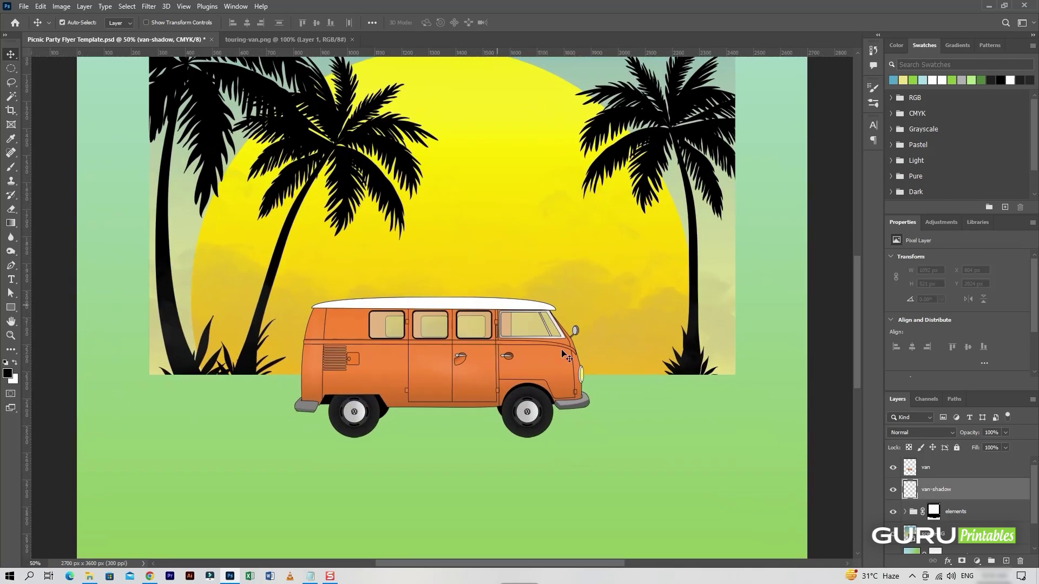
scroll(400, 222, down, 3)
click(11, 308)
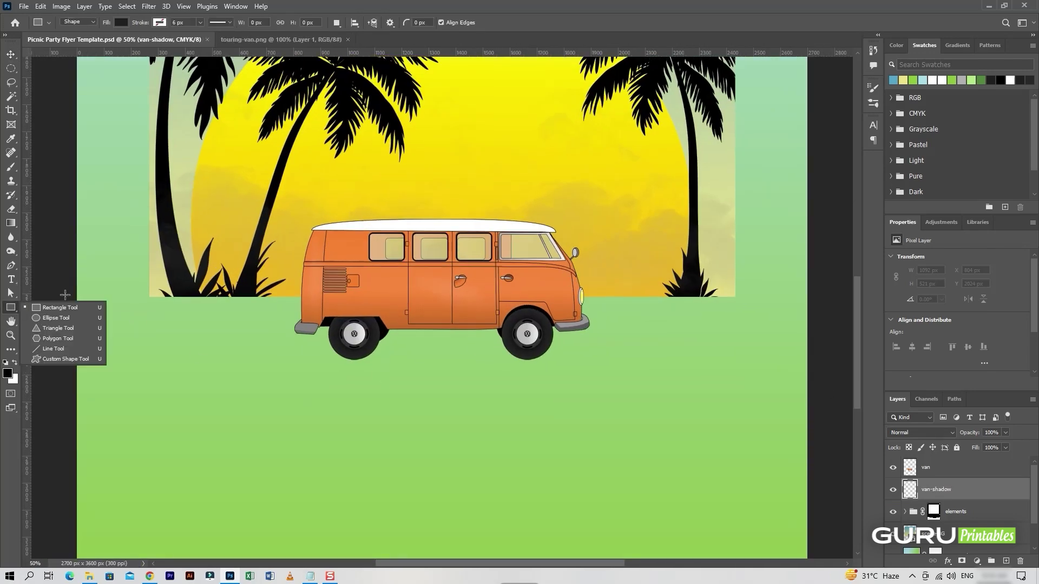
click(54, 318)
drag(296, 352, 581, 367)
key(v)
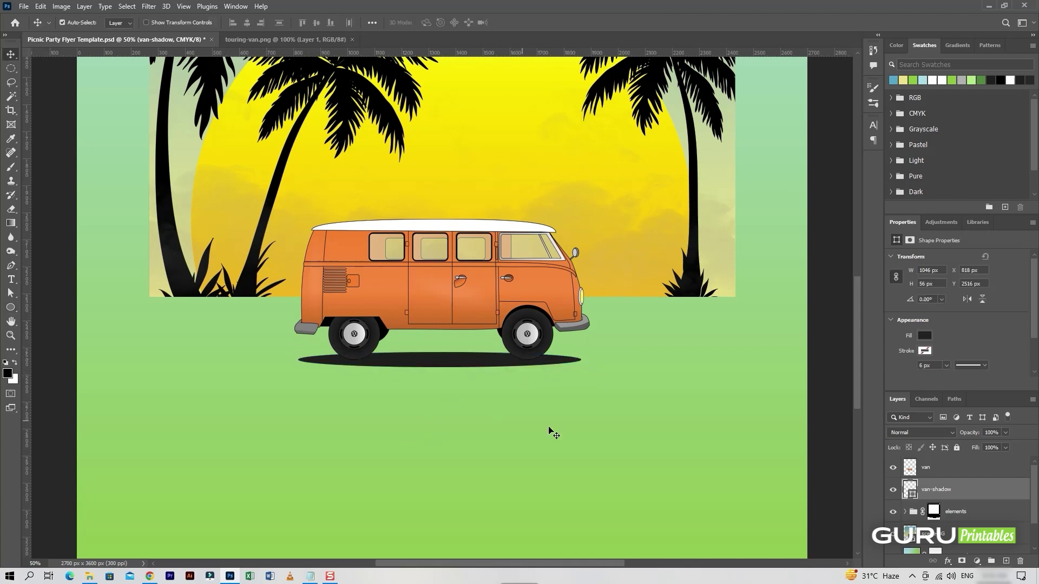
key(ctrl+z)
Draw a dark rounded rectangle about 1060 × 86 px beneath the van's wheels on the van-shadow layer
right_click(11, 307)
click(54, 307)
drag(301, 362, 486, 367)
key(v)
key(ctrl+t)
drag(586, 360, 588, 360)
click(535, 23)
Nudge the shadow bar to about X 808, Y 2498 px so that the van's wheels overlap it
key(Up)
key(Up)
key(Up)
key(Up)
key(Up)
key(Up)
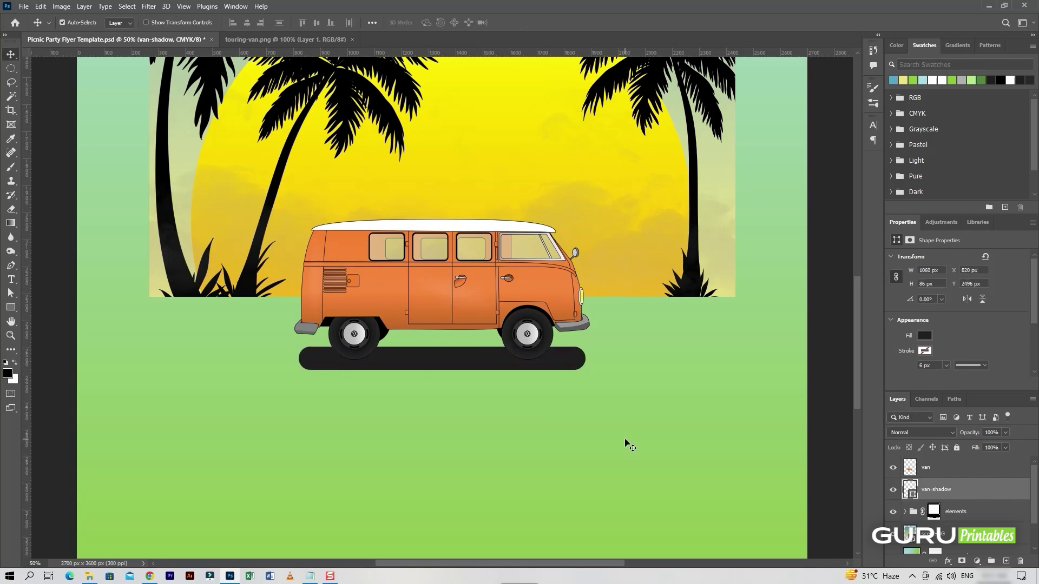
key(Down)
key(Down)
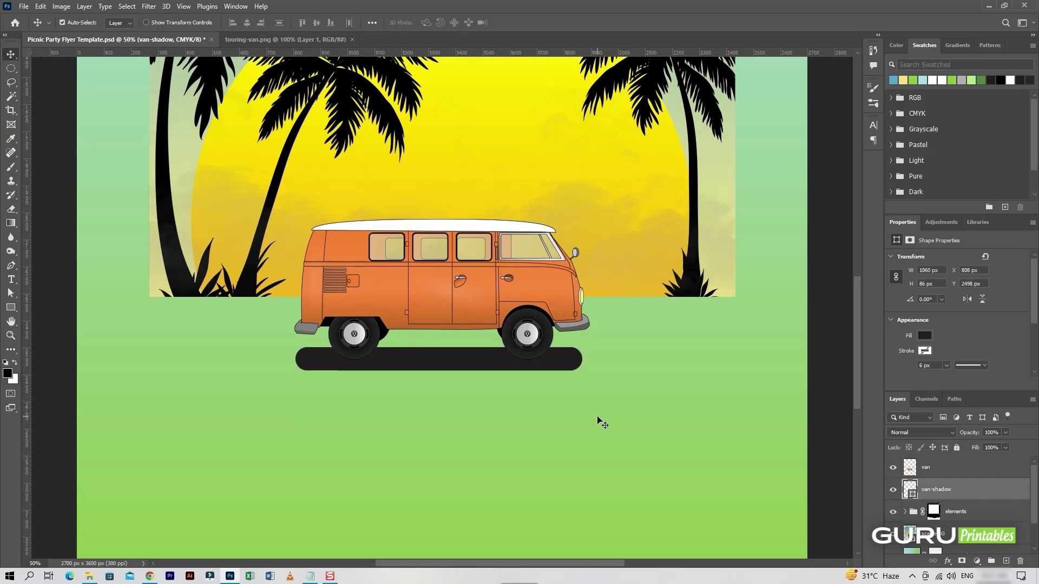
Group the van and van-shadow layers into a group named van, save the flyer and close touring-van.png
scroll(626, 444, down, 1)
shift+click(961, 469)
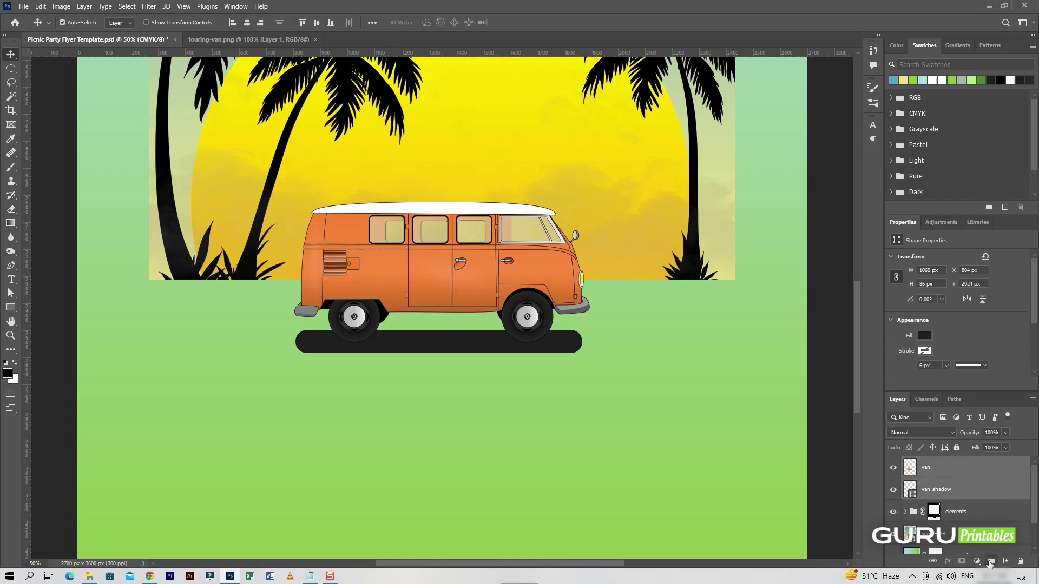
key(ctrl+g)
key(Return)
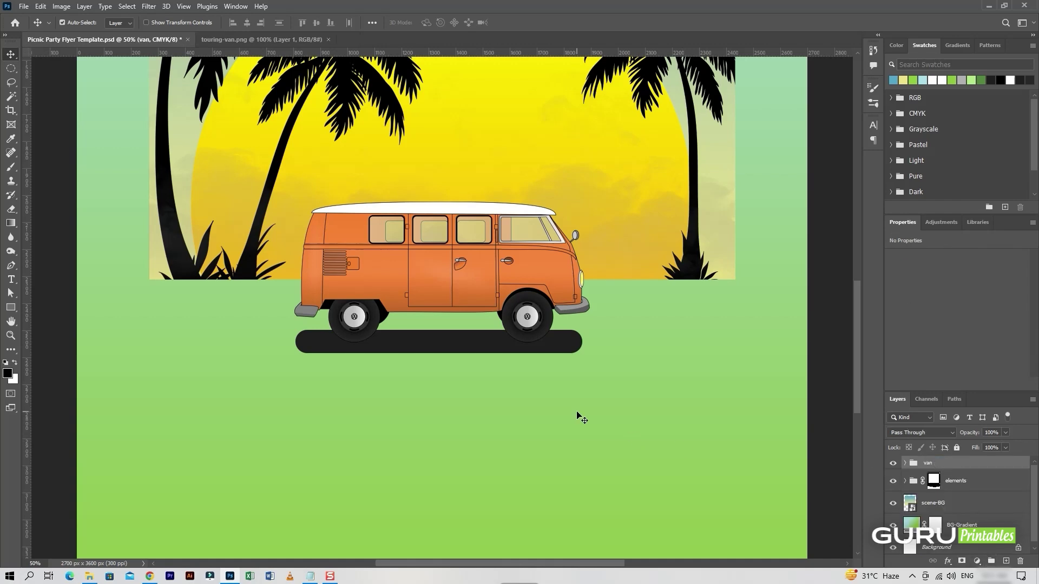
key(ctrl+minus)
scroll(570, 406, up, 3)
click(330, 39)
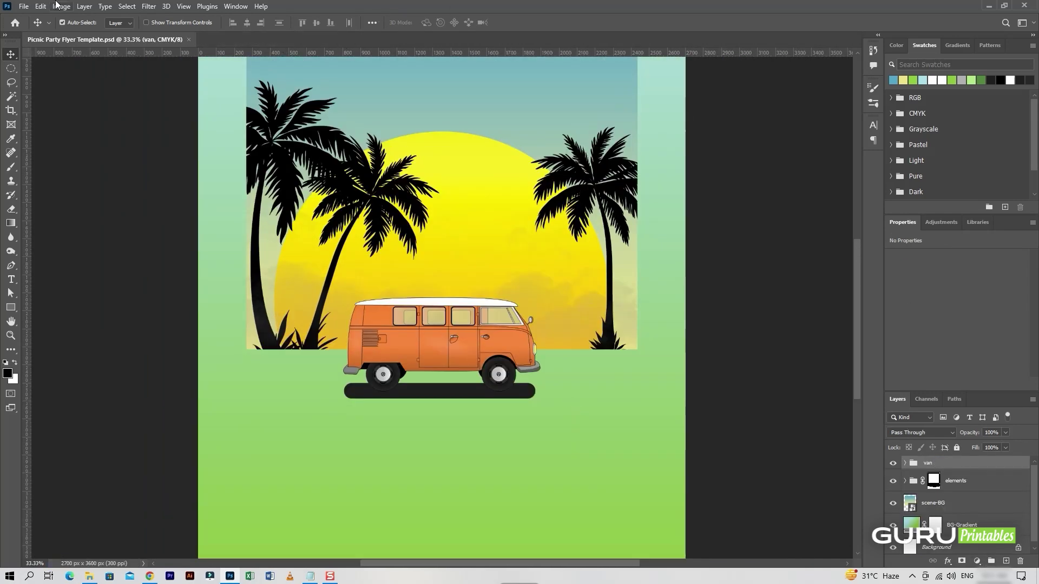
Open birds.png and activate the Lasso tool
click(24, 7)
click(35, 28)
double_click(184, 91)
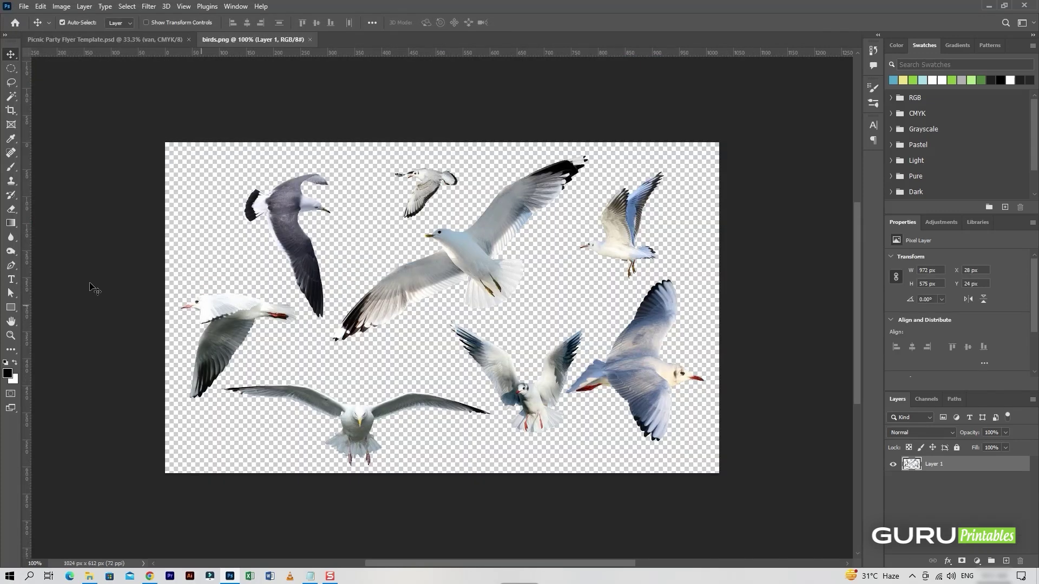
click(11, 82)
mouse_move(497, 415)
mouse_down()
mouse_move(412, 431)
mouse_move(368, 483)
mouse_up()
drag(206, 384, 206, 386)
click(147, 165)
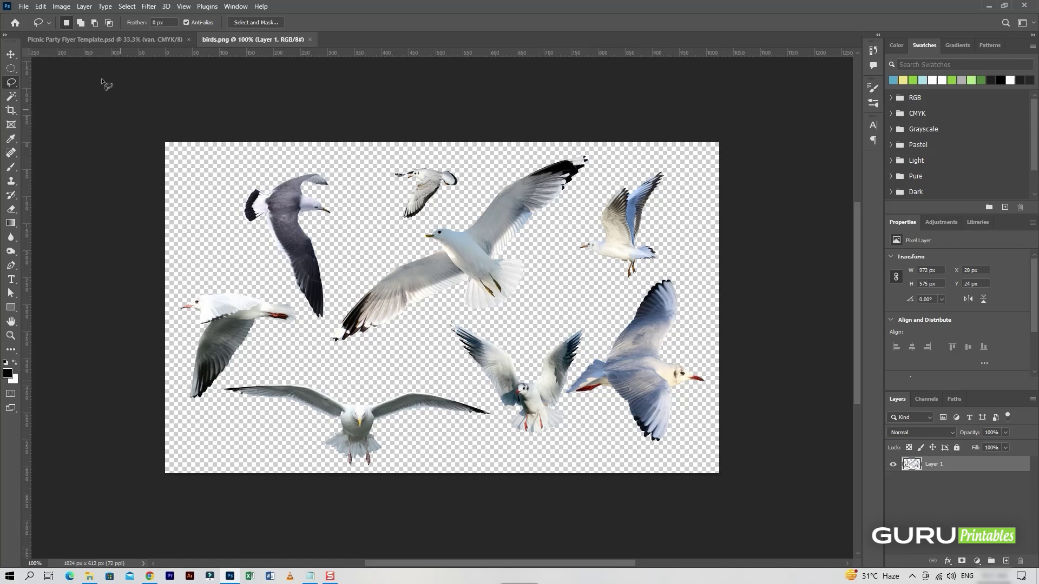
Lasso the front-facing gull with outstretched wings at the image's lower edge and cut it onto its own layer
mouse_move(491, 404)
mouse_down()
mouse_move(456, 444)
mouse_move(372, 483)
mouse_up()
mouse_move(249, 373)
mouse_down()
mouse_move(423, 382)
mouse_move(489, 402)
mouse_up()
right_click(432, 407)
click(460, 263)
key(v)
Cut the large central gull from Layer 1 onto its own layer and bring it into the flyer for transforming
click(952, 481)
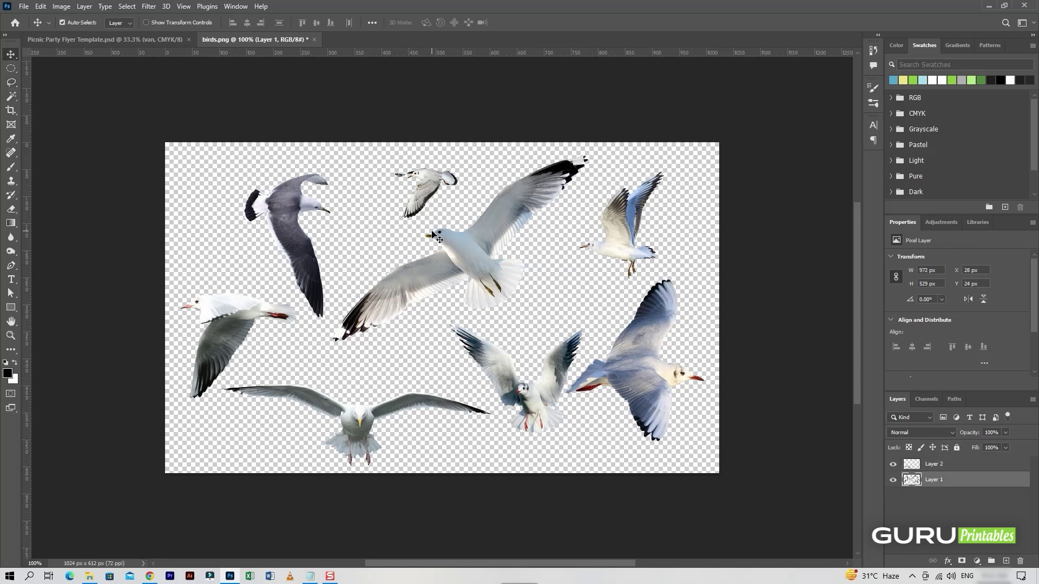
click(12, 84)
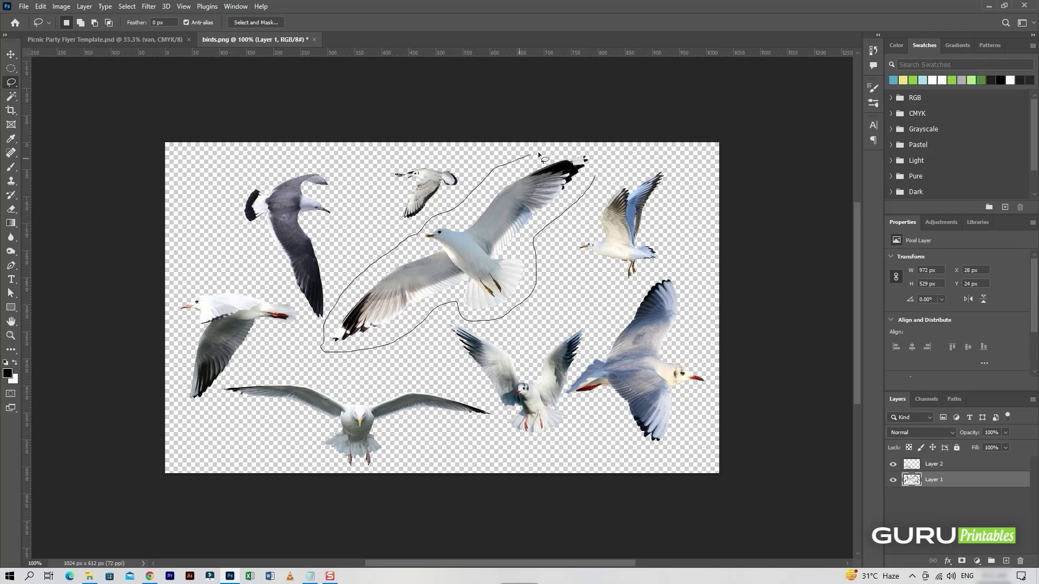
drag(597, 163, 597, 163)
right_click(464, 249)
click(497, 332)
key(v)
mouse_move(374, 201)
mouse_down()
mouse_move(146, 39)
mouse_move(476, 227)
mouse_up()
key(ctrl+t)
Try flipping the gull horizontally
right_click(489, 223)
click(521, 436)
right_click(489, 210)
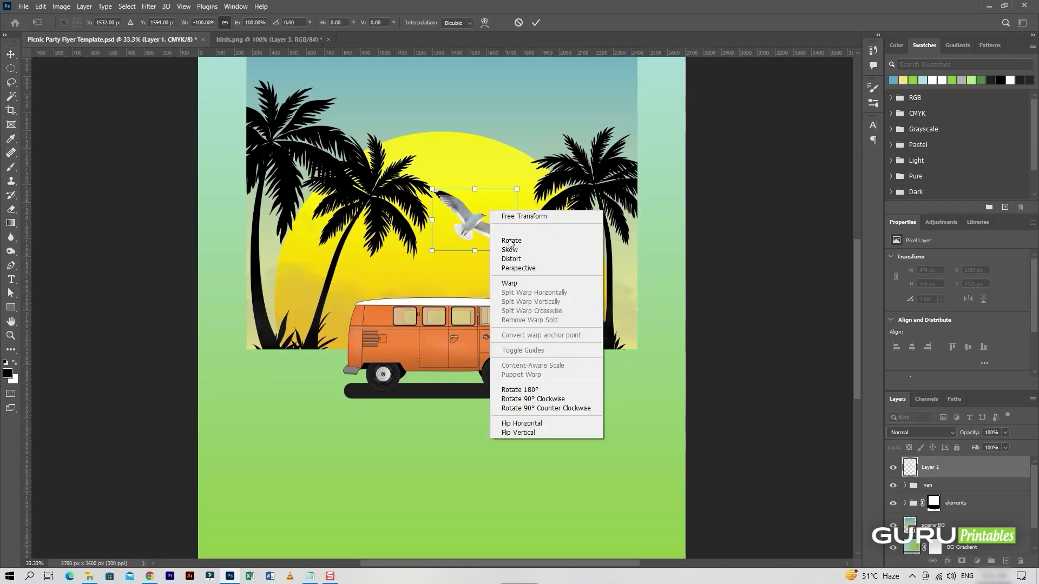
Scale the gull to about 261 × 191 px at the sun's upper right edge and name its layer bird-01
drag(480, 219, 497, 143)
drag(535, 112, 497, 149)
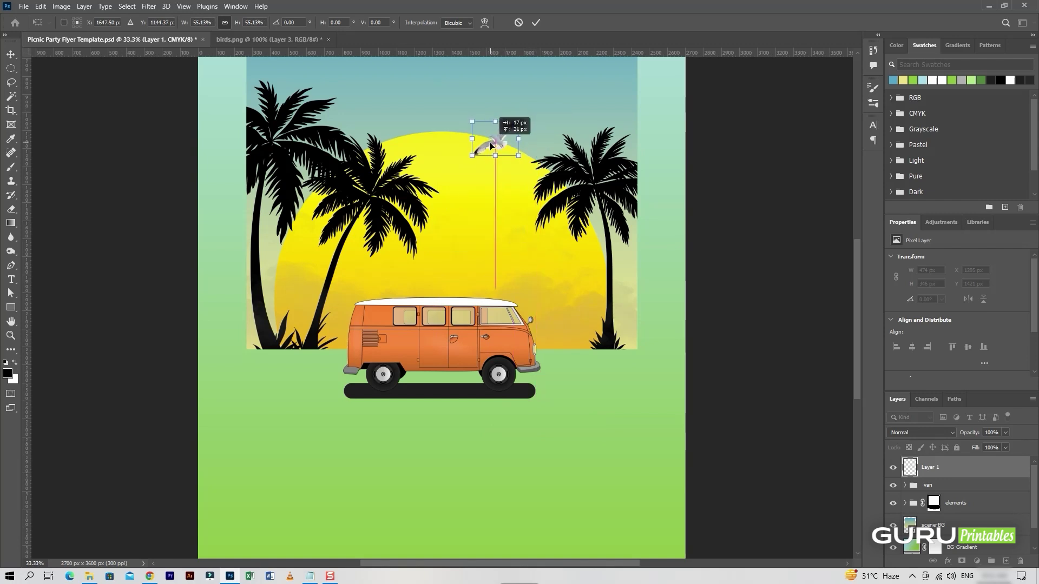
scroll(500, 192, up, 2)
key(Return)
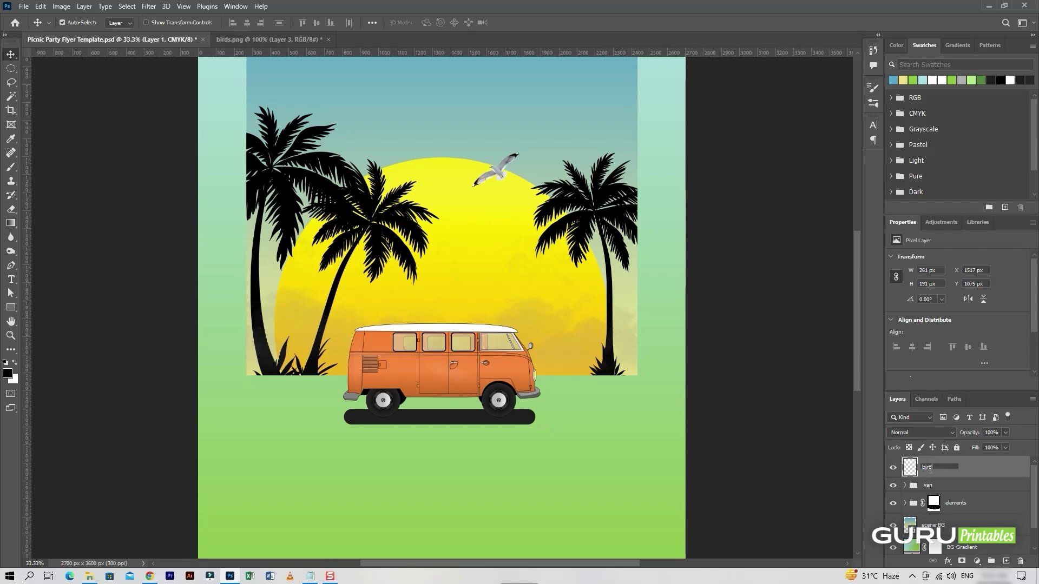
text(1)
key(Return)
Give bird-01 a black Color Overlay sampled from the palm tree and save the flyer
right_click(930, 467)
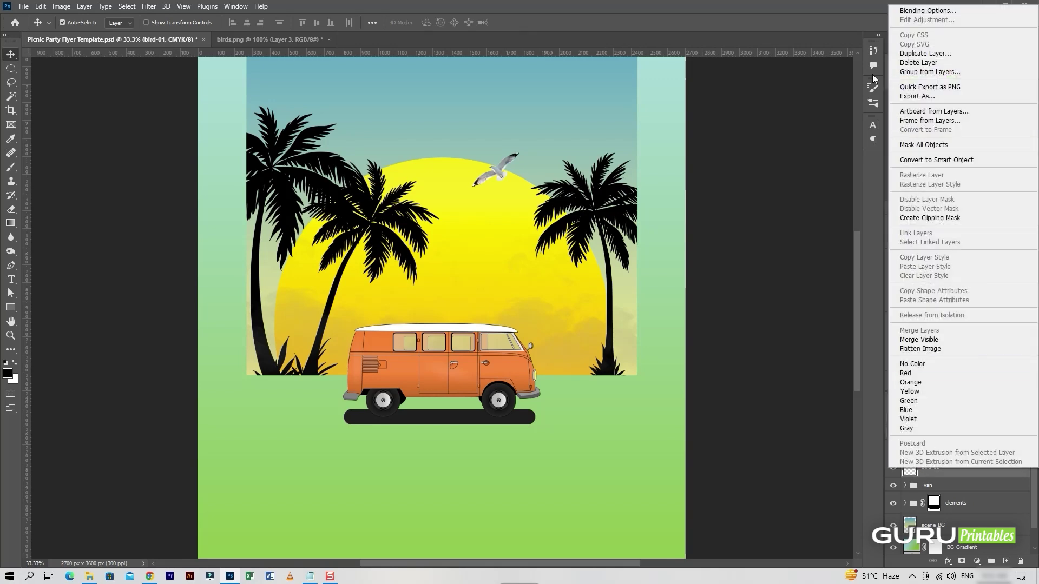
click(928, 11)
click(644, 248)
click(872, 142)
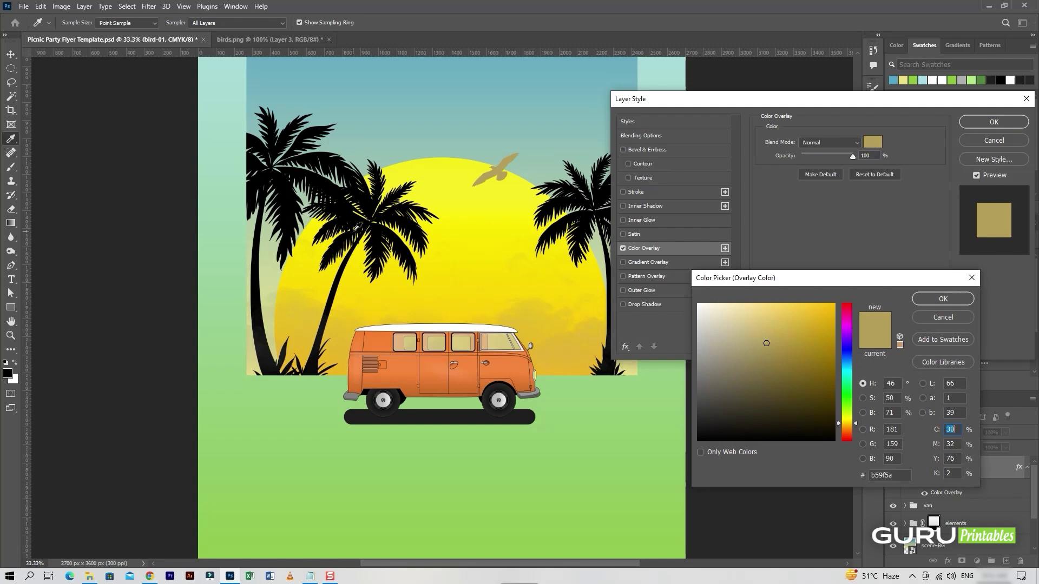
click(351, 234)
click(925, 295)
click(993, 122)
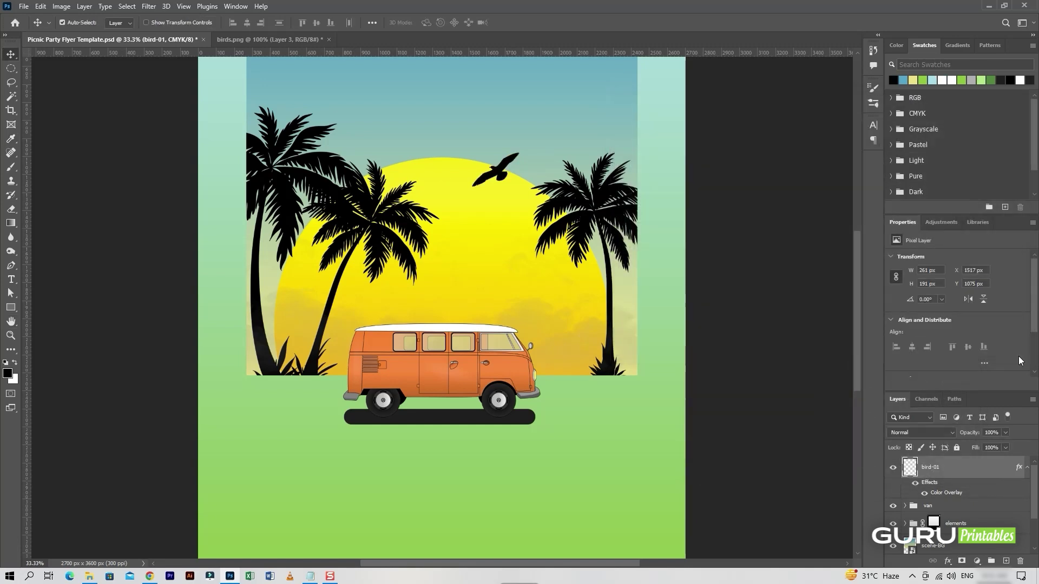
key(ctrl+s)
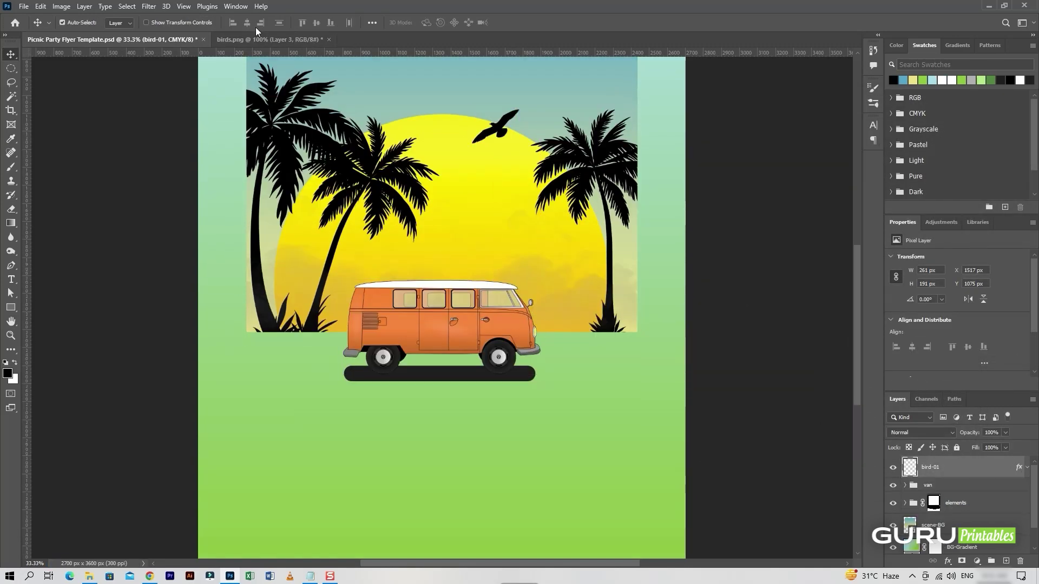
Bring the front-facing gull from birds.png into the flyer and scale it to about 360 × 110 px above the van
click(262, 38)
mouse_move(465, 260)
mouse_down()
mouse_move(41, 58)
mouse_move(479, 264)
mouse_up()
key(ctrl+t)
drag(450, 254, 456, 254)
key(Return)
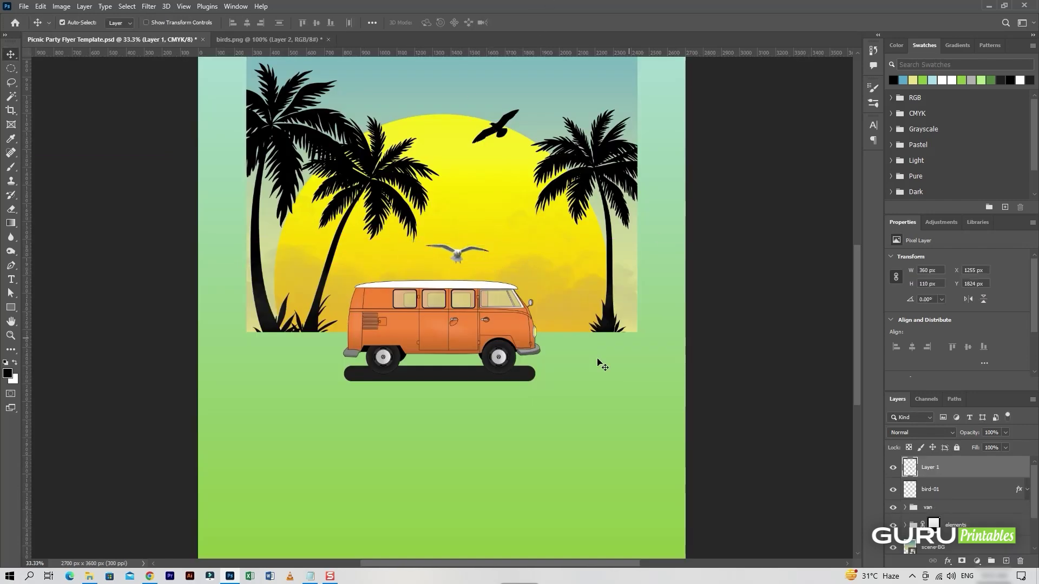
Rename the front-facing gull's layer bird-02
double_click(931, 467)
text(bird-0)
key(Return)
key(2)
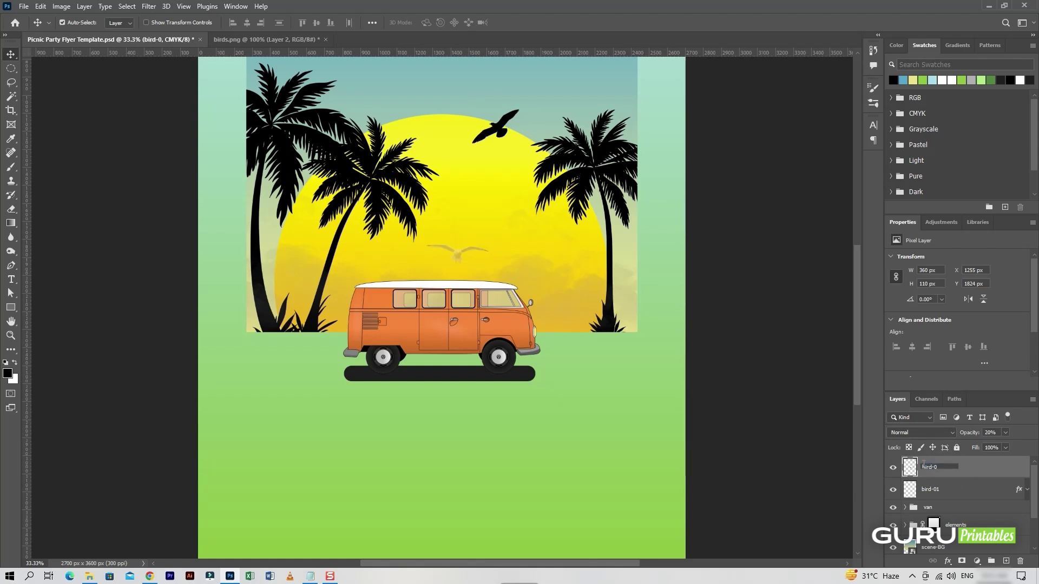
key(Return)
Copy bird-01's layer style onto bird-02 so the gull becomes a black silhouette, and save the flyer
click(494, 132)
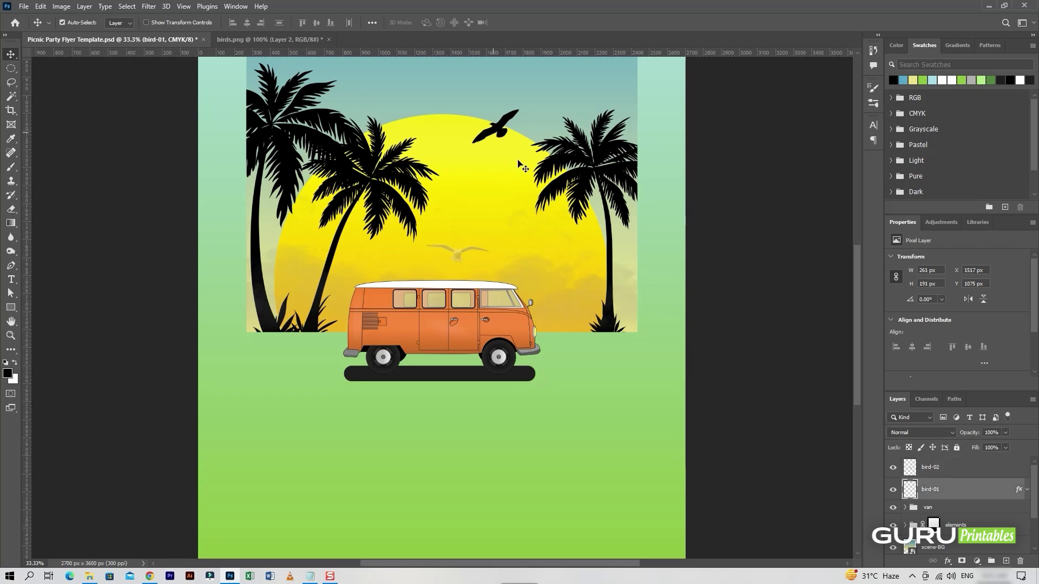
right_click(968, 494)
click(967, 469)
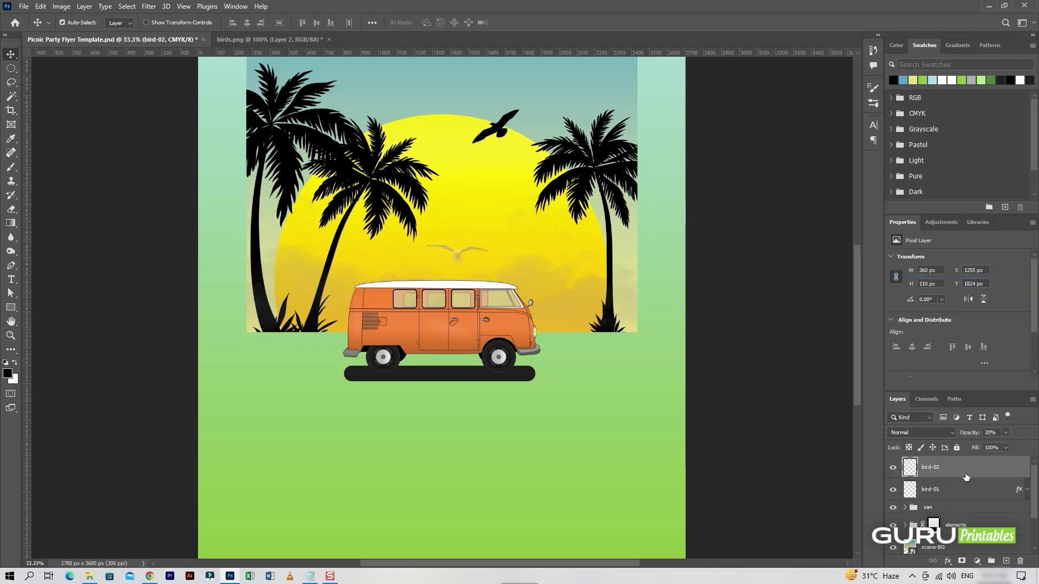
right_click(966, 469)
click(925, 267)
key(ctrl+s)
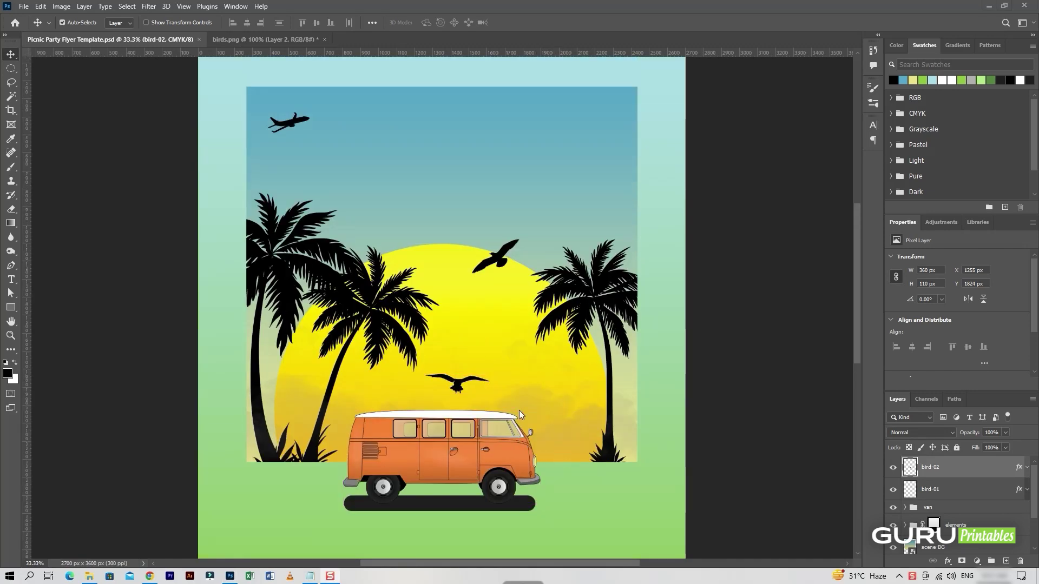
Add a new layer above bird-02 and choose Heebo Regular as the font for new text
click(1006, 561)
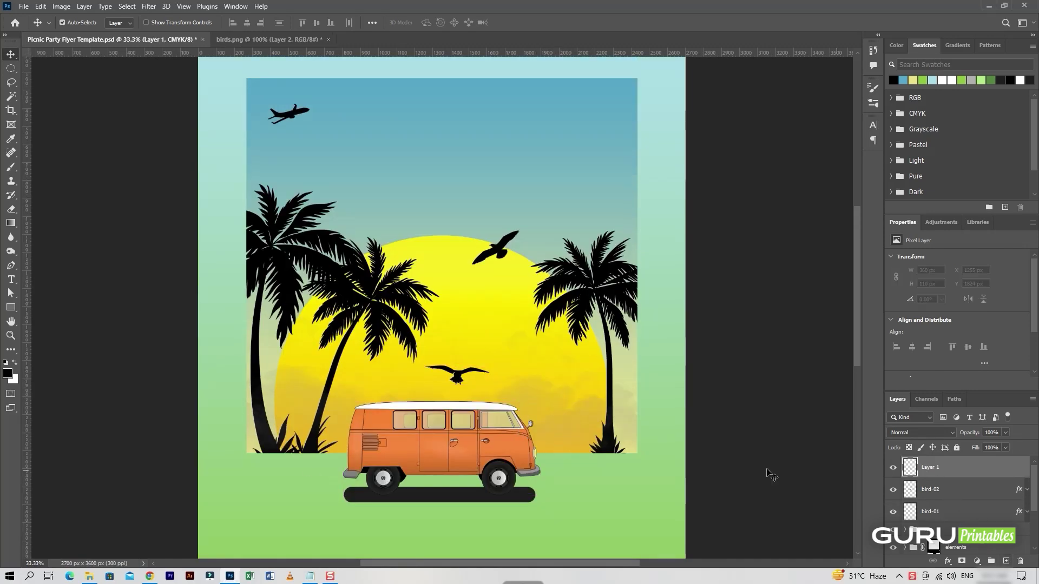
click(10, 279)
click(156, 23)
click(176, 65)
click(142, 23)
text(heeb)
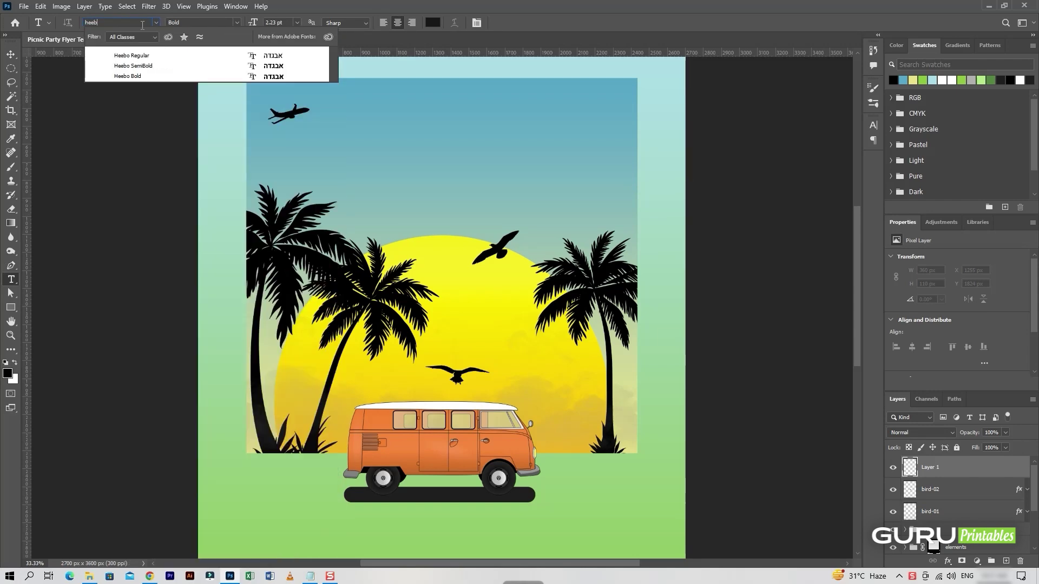
click(136, 56)
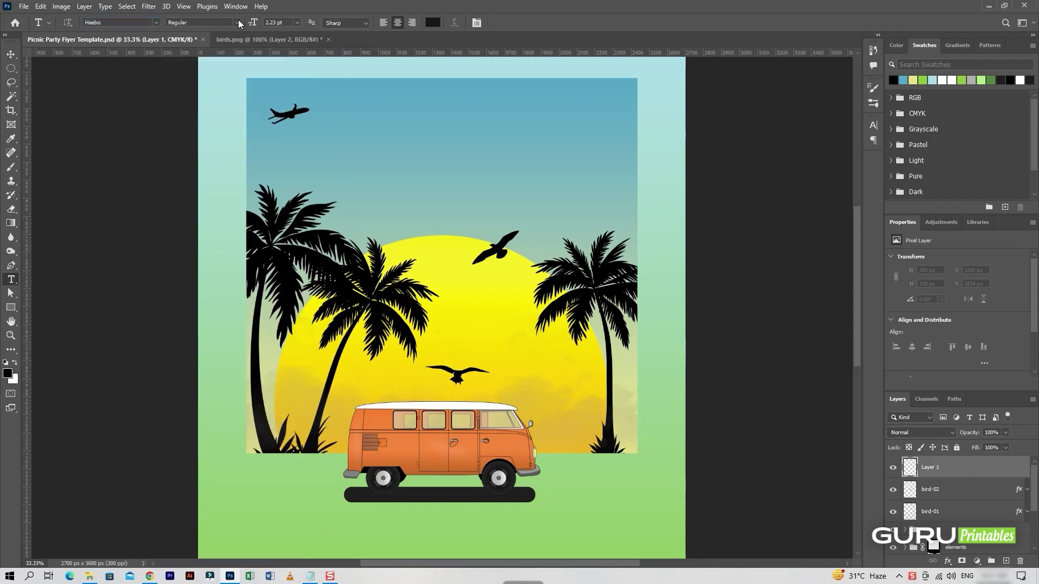
Place 23 pt text at the top of the scene, pasting WELCOME TO THE copied from Text.txt in Notepad
click(416, 126)
click(477, 22)
drag(752, 154, 764, 158)
click(310, 575)
drag(297, 69, 250, 69)
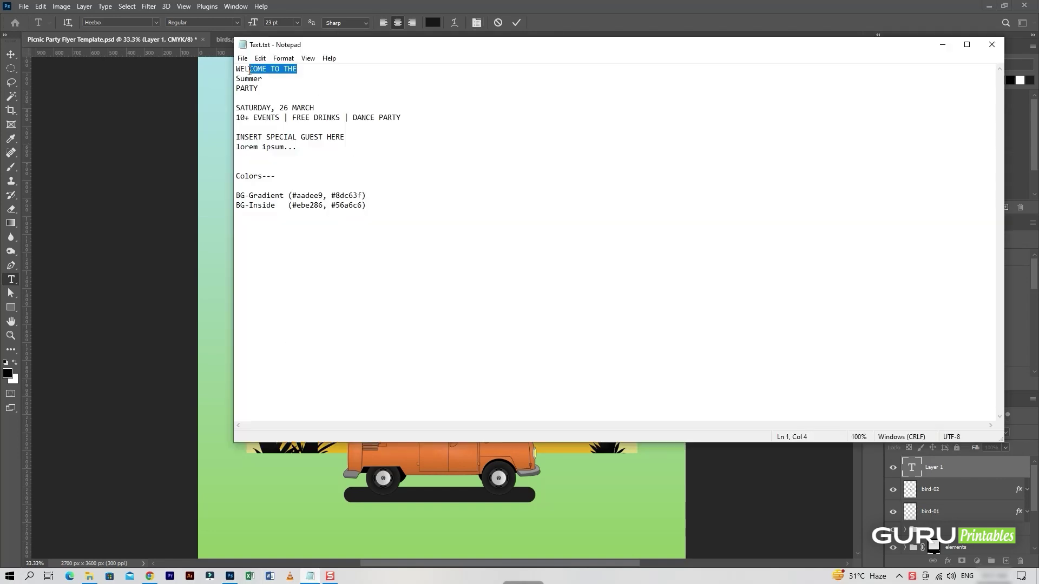
key(ctrl+c)
key(alt+Tab)
key(ctrl+v)
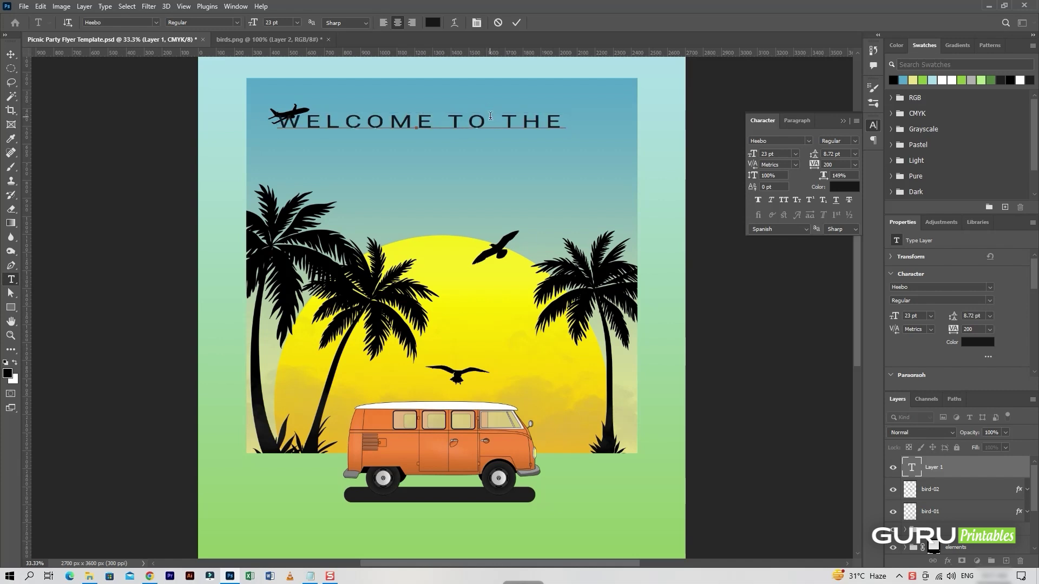
key(ctrl+a)
click(516, 22)
Move the WELCOME TO THE text clear of the airplane and set its font size to 11.5 pt
key(v)
drag(483, 129, 515, 127)
double_click(515, 128)
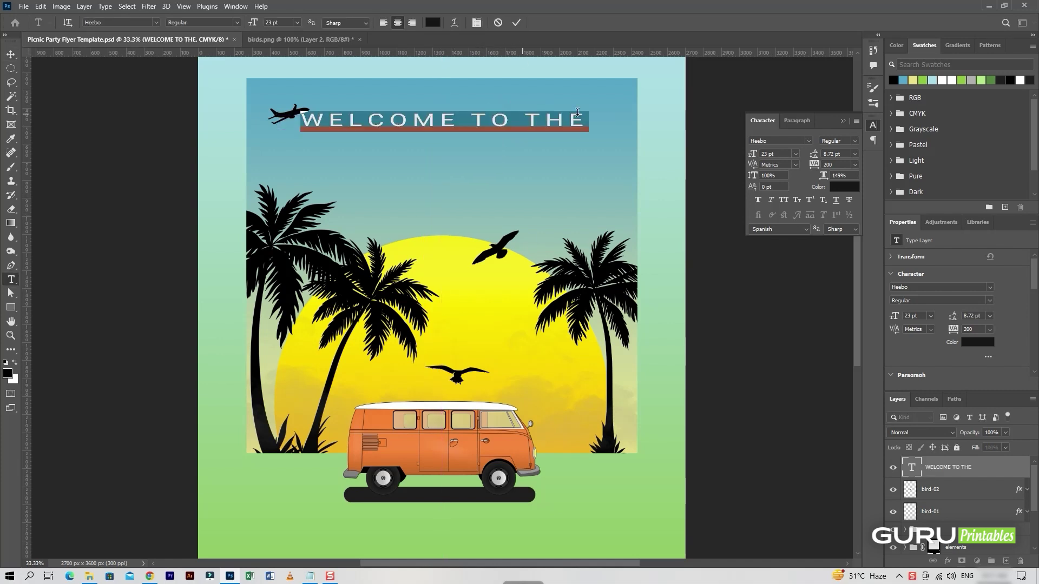
click(778, 154)
text(11.5)
key(Return)
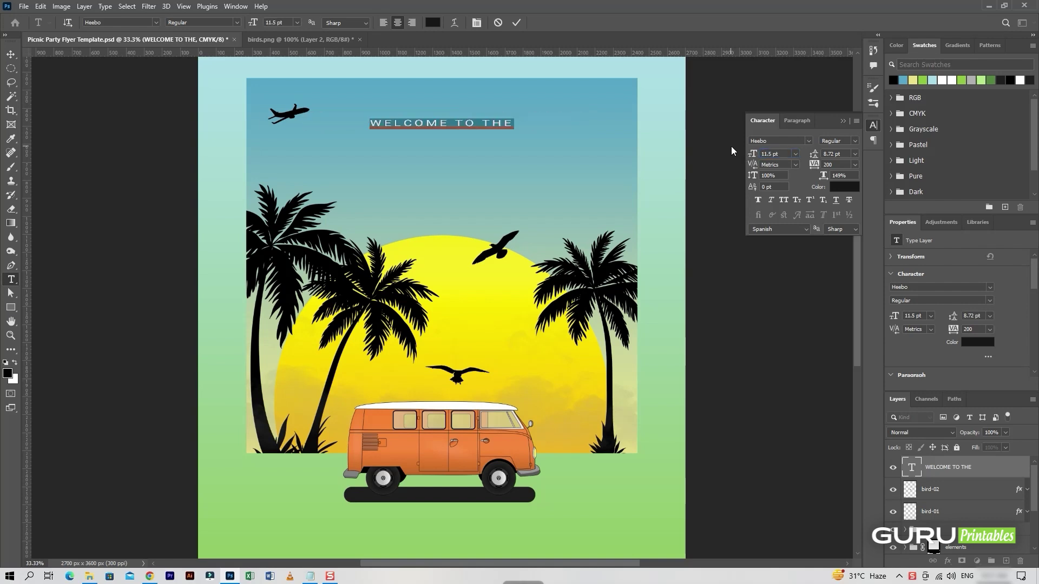
Set the WELCOME TO THE text's tracking to 660, raise it level with the airplane, and save the flyer
drag(815, 158, 827, 179)
click(517, 25)
key(v)
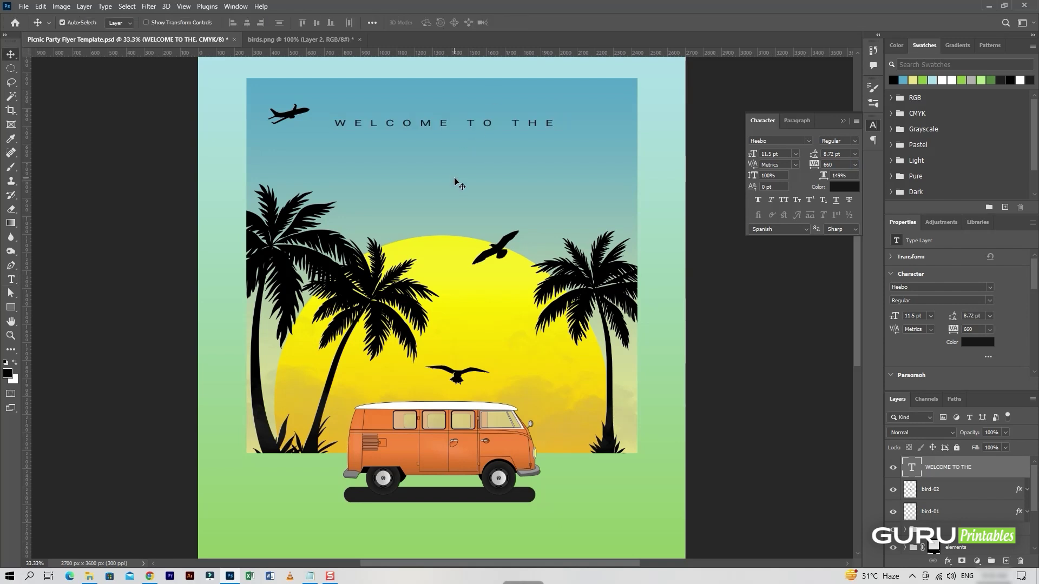
drag(518, 125, 518, 115)
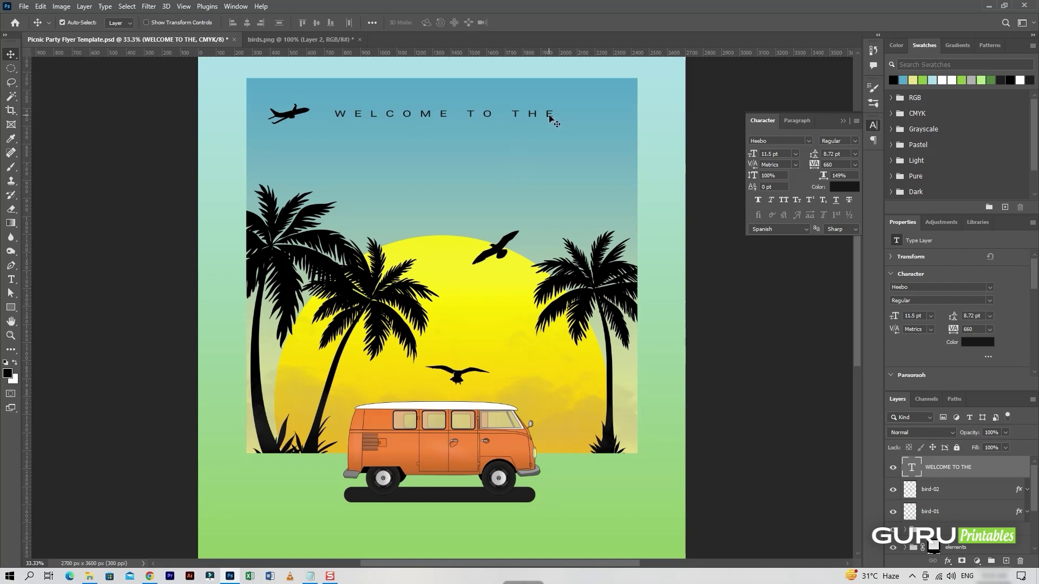
key(ctrl+s)
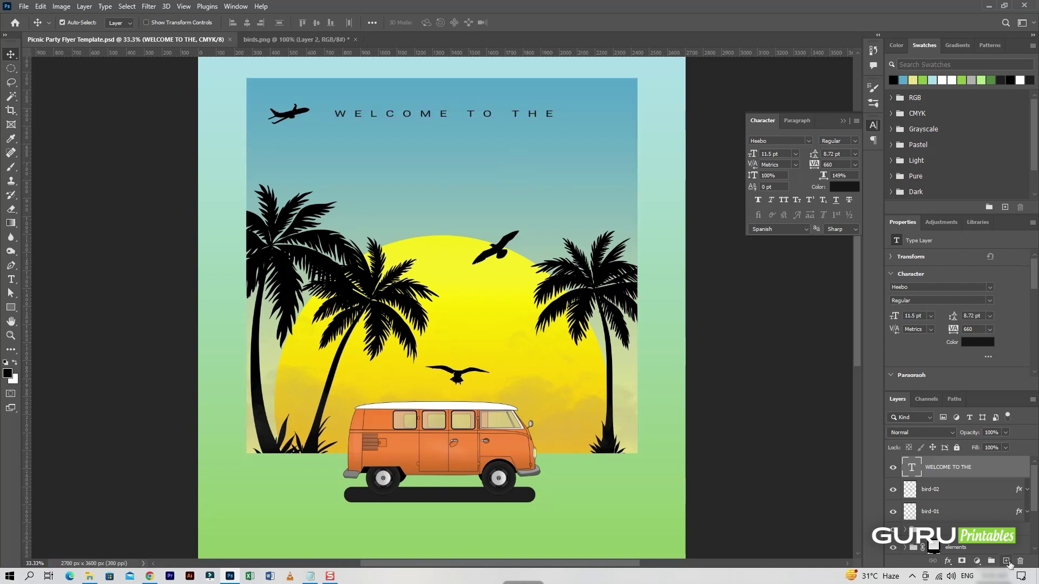
Add a new text layer reading PICNIC just below the WELCOME TO THE line
click(1006, 562)
click(12, 280)
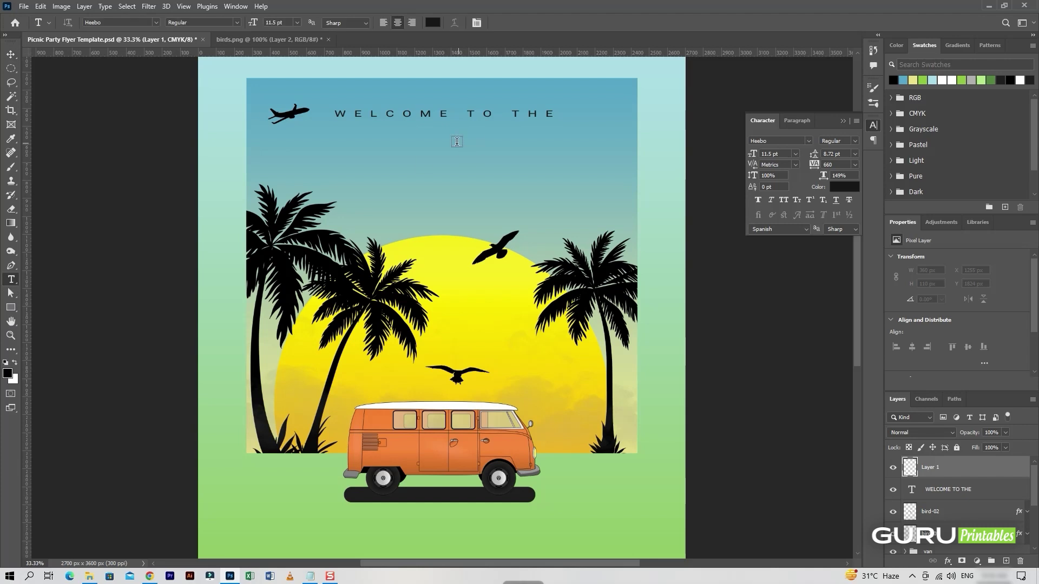
click(443, 141)
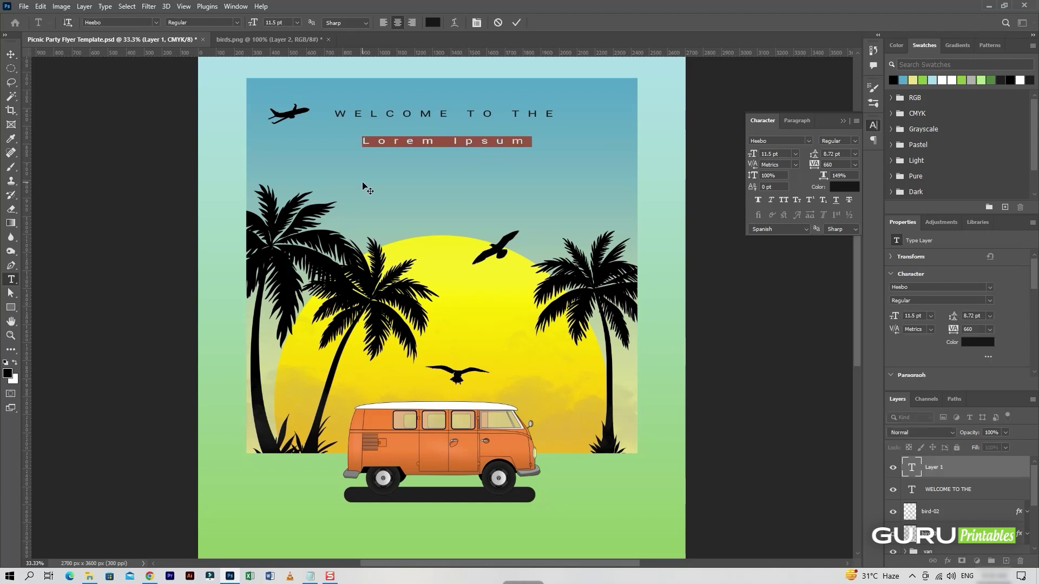
text(PICNIC)
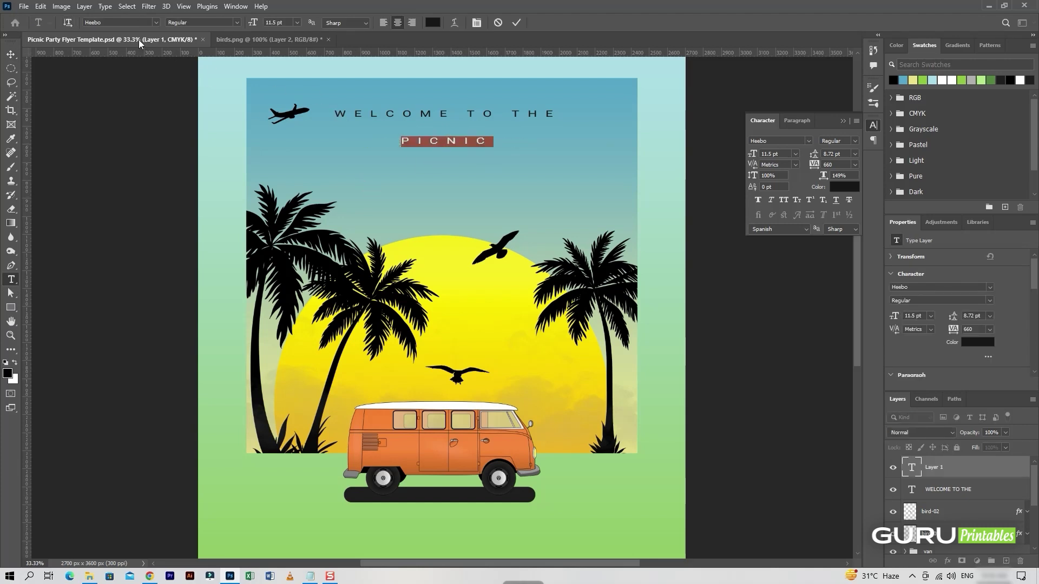
Change the PICNIC text to the PICNIC Regular font with tracking of 20
text(icn)
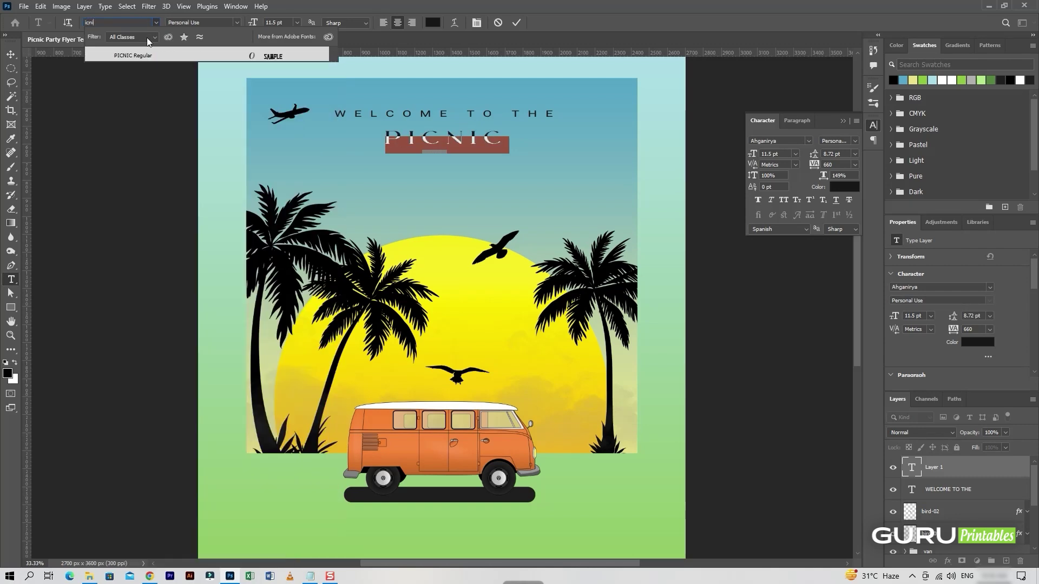
key(Return)
text(20)
key(Return)
Enlarge the PICNIC text to 95 pt and move it down so it sits beneath WELCOME TO THE
drag(752, 154, 799, 162)
key(Up)
key(Up)
key(Up)
key(Up)
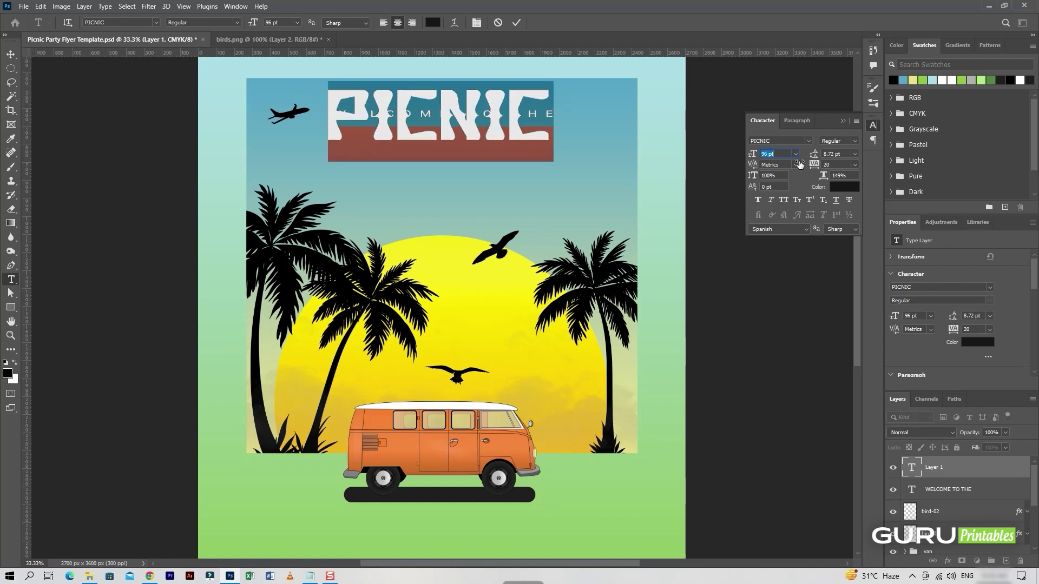
click(516, 22)
key(v)
drag(544, 147, 544, 180)
Change the PICNIC text's color to a soft yellow
double_click(517, 173)
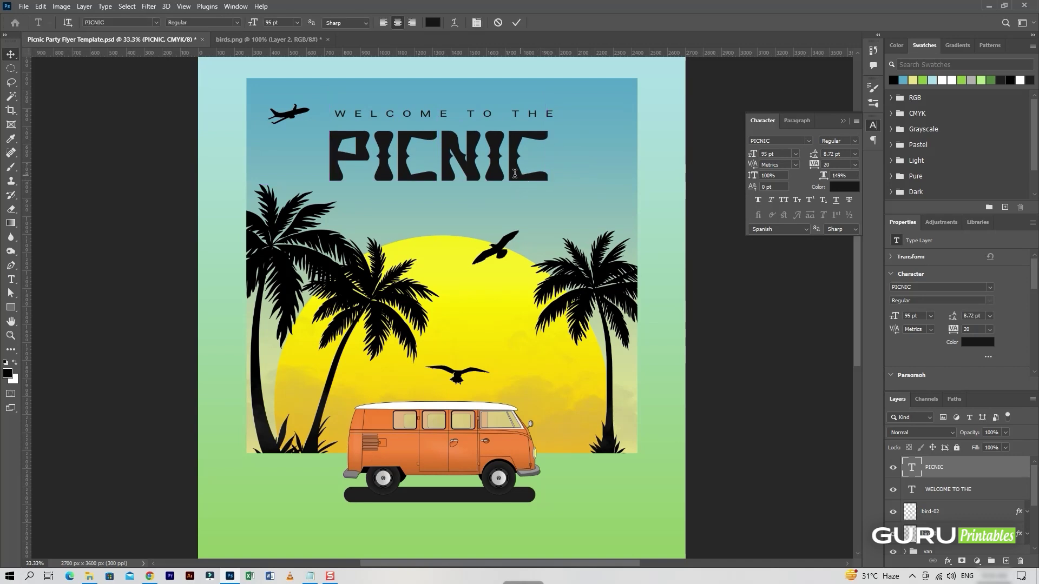
click(436, 24)
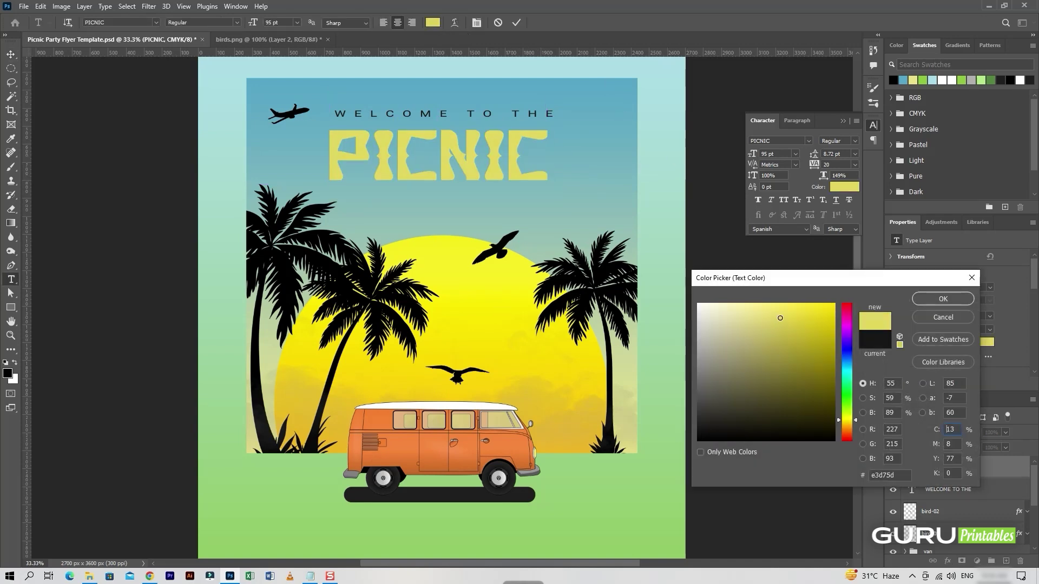
click(963, 304)
click(517, 24)
Add a black 4 px outside Stroke to the PICNIC text layer
right_click(1011, 467)
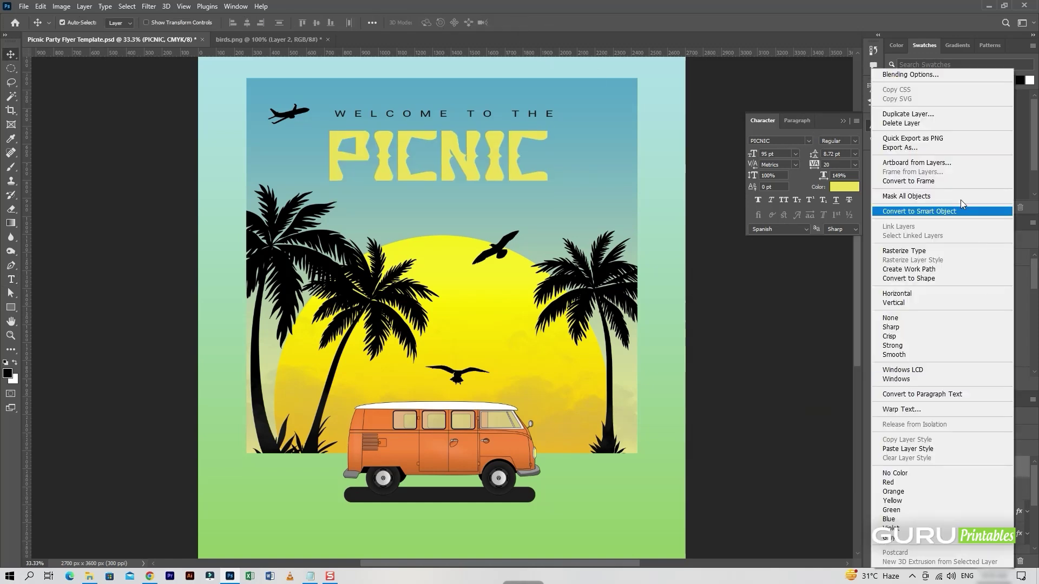
click(909, 74)
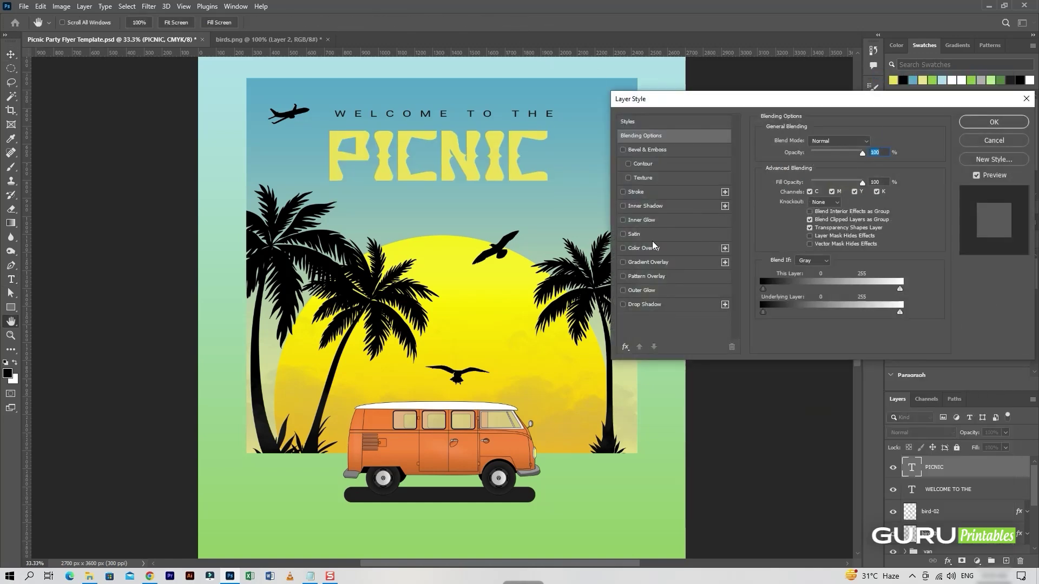
click(658, 190)
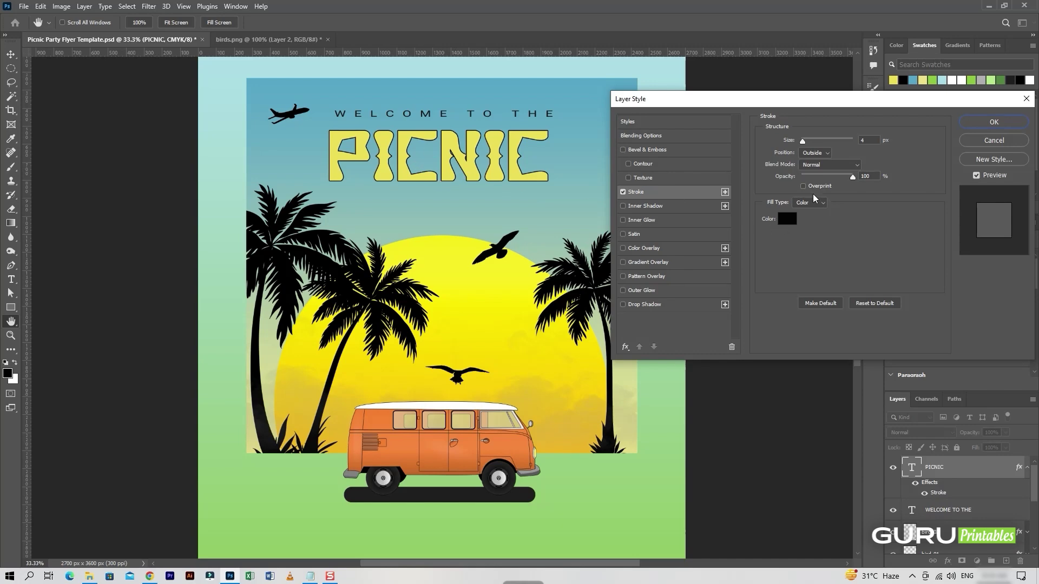
click(995, 126)
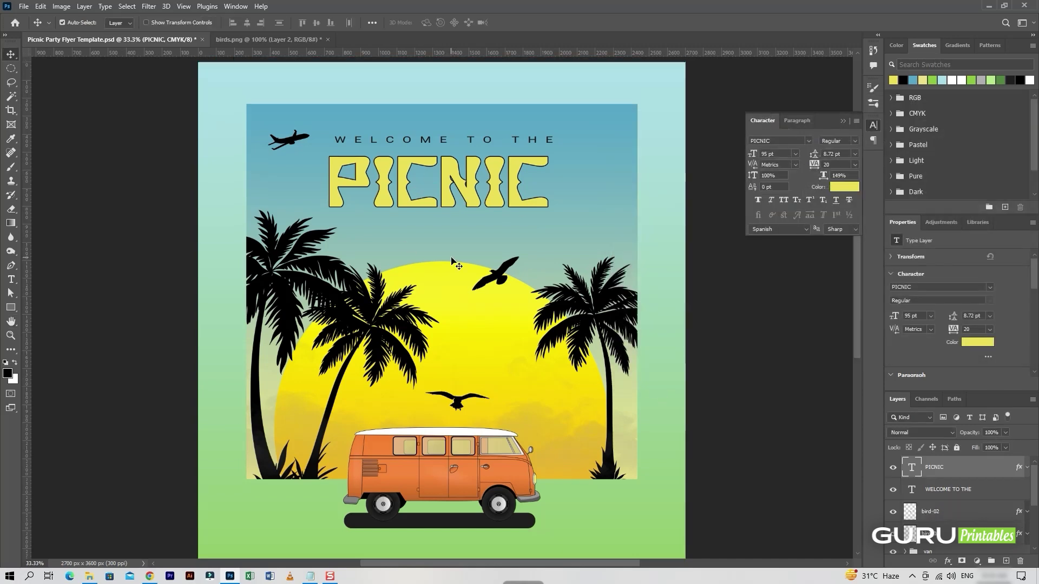
Duplicate the WELCOME TO THE text, place the copy below PICNIC, and replace its wording with PARTY
drag(948, 489, 1006, 559)
drag(550, 115, 539, 222)
click(539, 222)
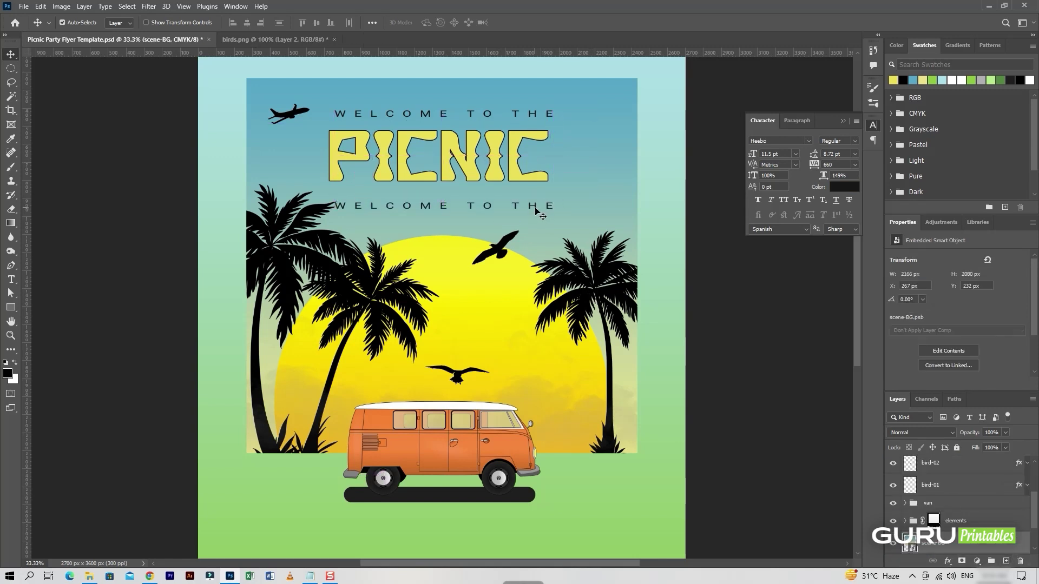
double_click(534, 206)
text(PARTY)
key(ctrl+a)
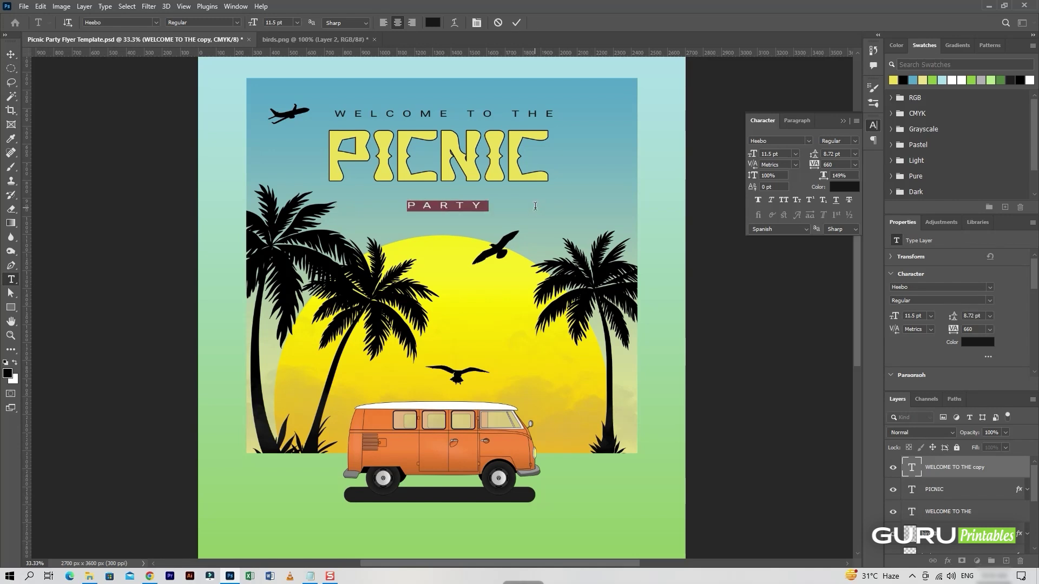
Set the PARTY text's font size to 27.3 pt and its tracking to 200
mouse_move(752, 151)
mouse_down()
mouse_move(768, 155)
mouse_move(765, 164)
mouse_up()
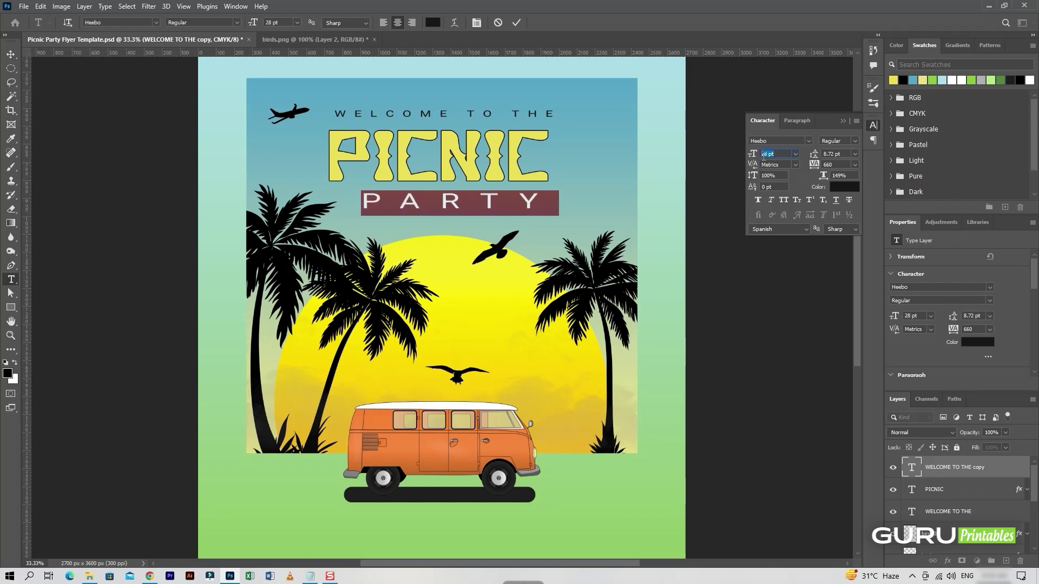
text(27.3)
key(Return)
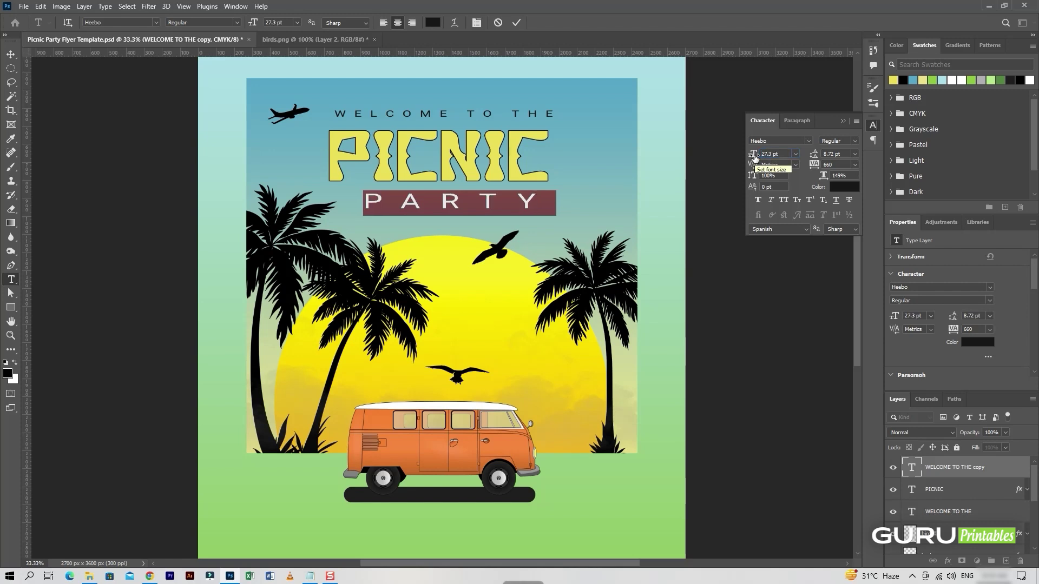
click(821, 165)
text(200)
key(Return)
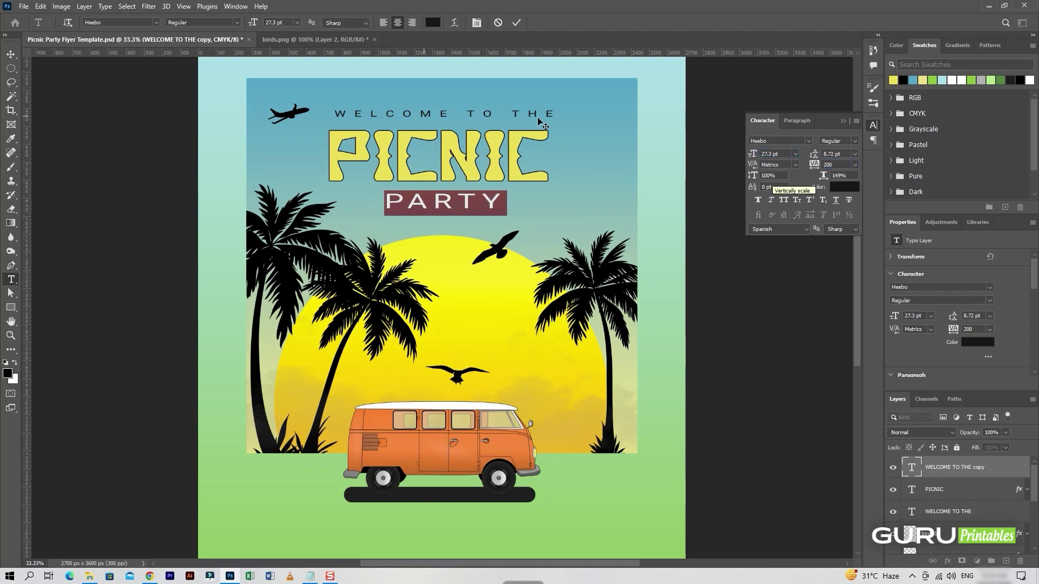
Change the PARTY text's font style to Heebo Bold
click(216, 22)
click(209, 46)
click(516, 23)
key(v)
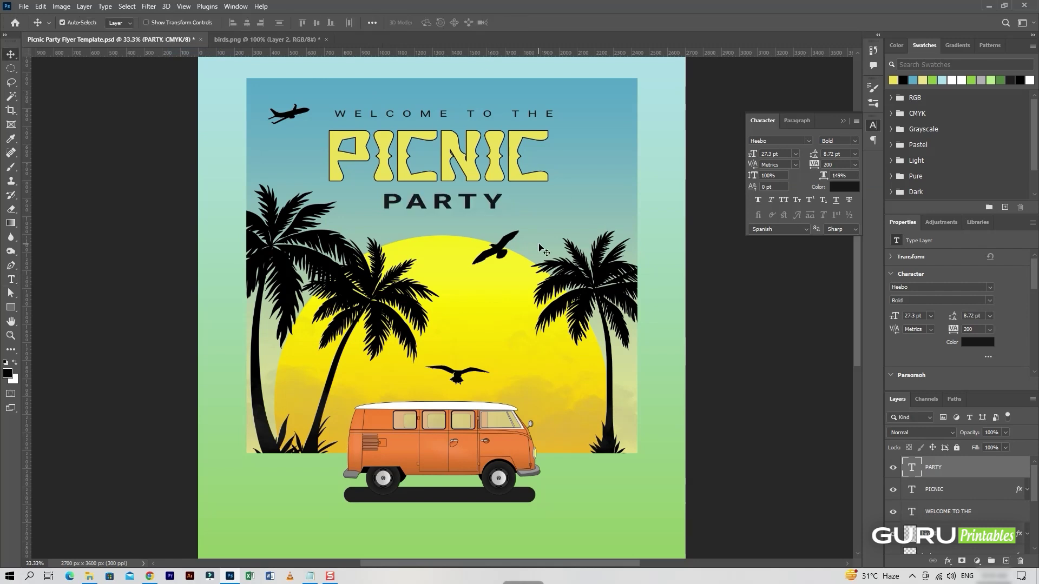
Nudge the PARTY text down about 50 px to open a gap below PICNIC, and save the flyer
key(shift+Down)
key(shift+Down)
key(ctrl+s)
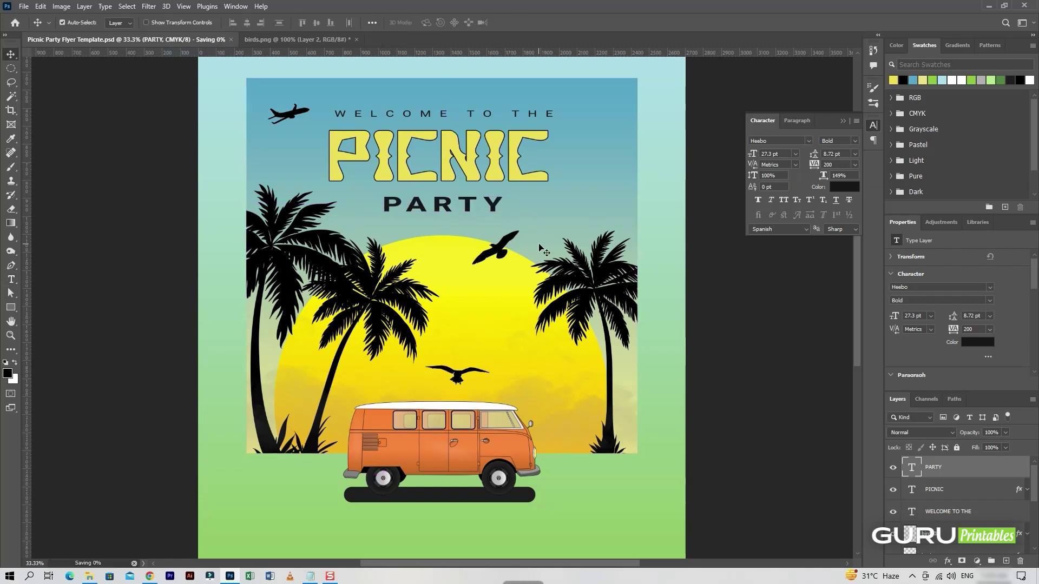
key(shift+Down)
key(shift+Down)
key(shift+Down)
key(ctrl+s)
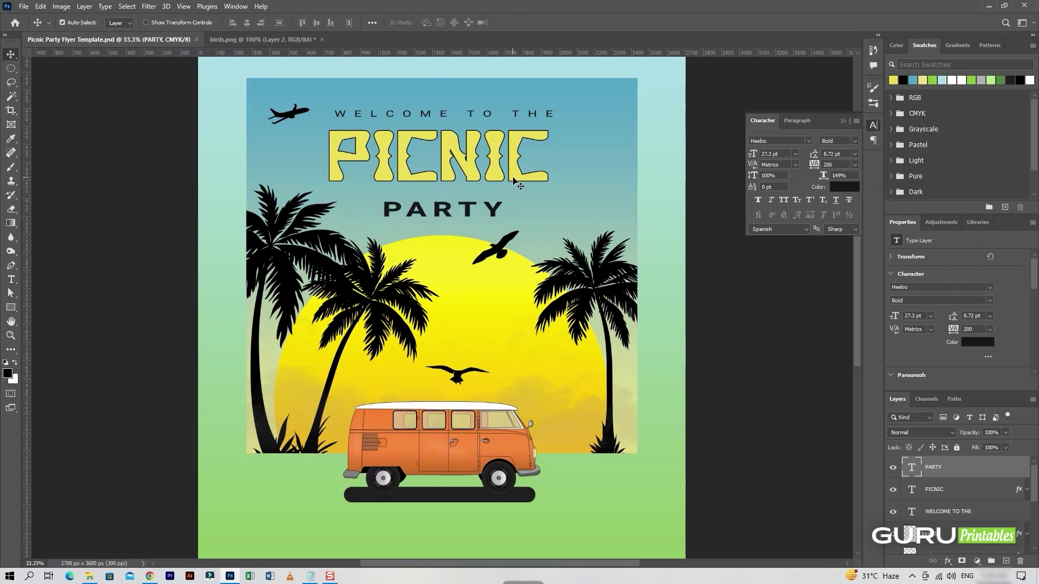
Nudge the PICNIC text down about 20 px between the other two title lines and save the flyer
click(518, 177)
key(shift+Down)
key(shift+Down)
key(ctrl+s)
scroll(513, 223, down, 2)
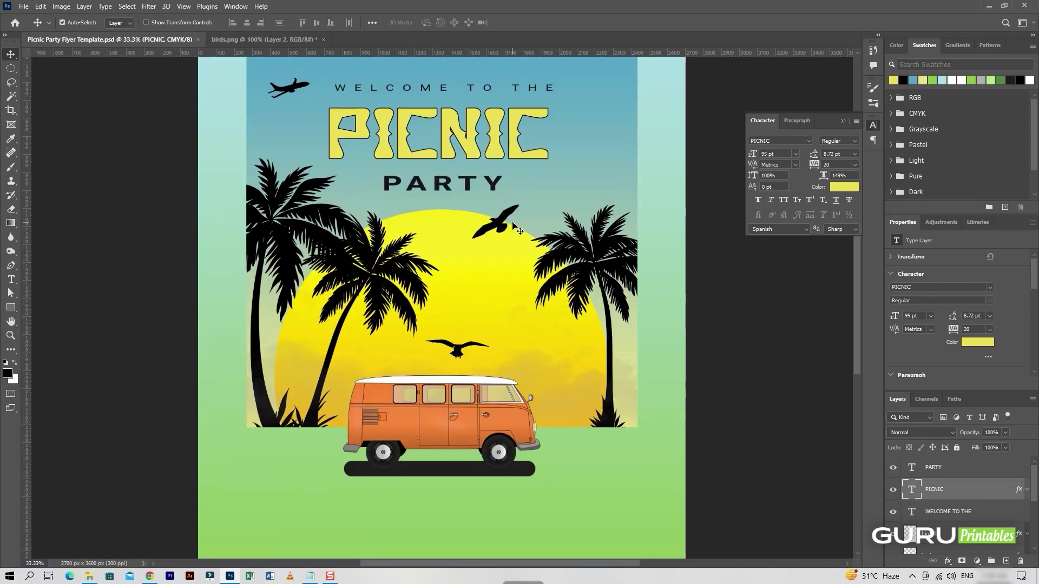
key(ctrl+minus)
scroll(512, 223, down, 2)
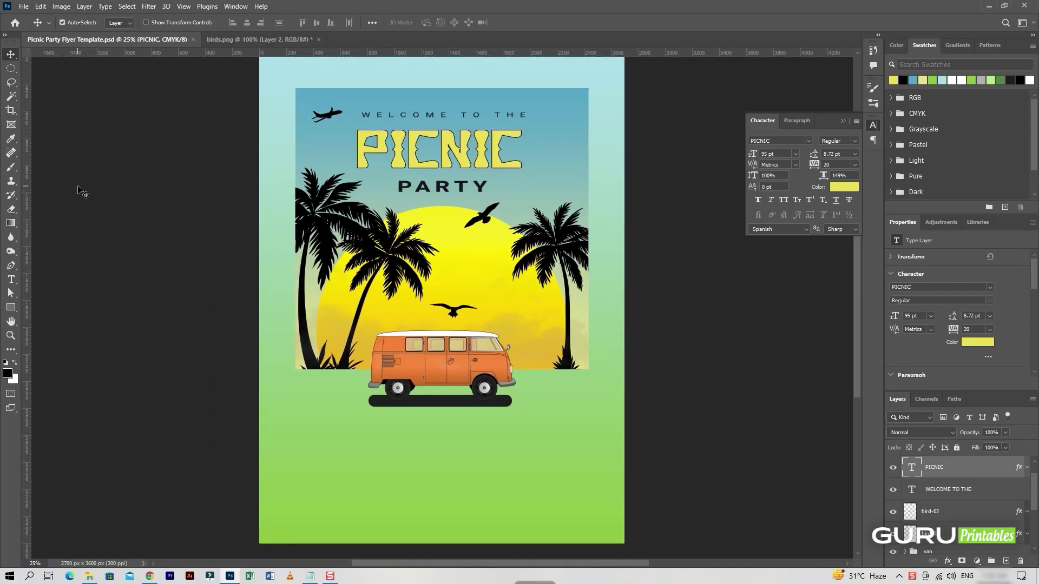
Replace the title word PICNIC with SUMMER
double_click(477, 148)
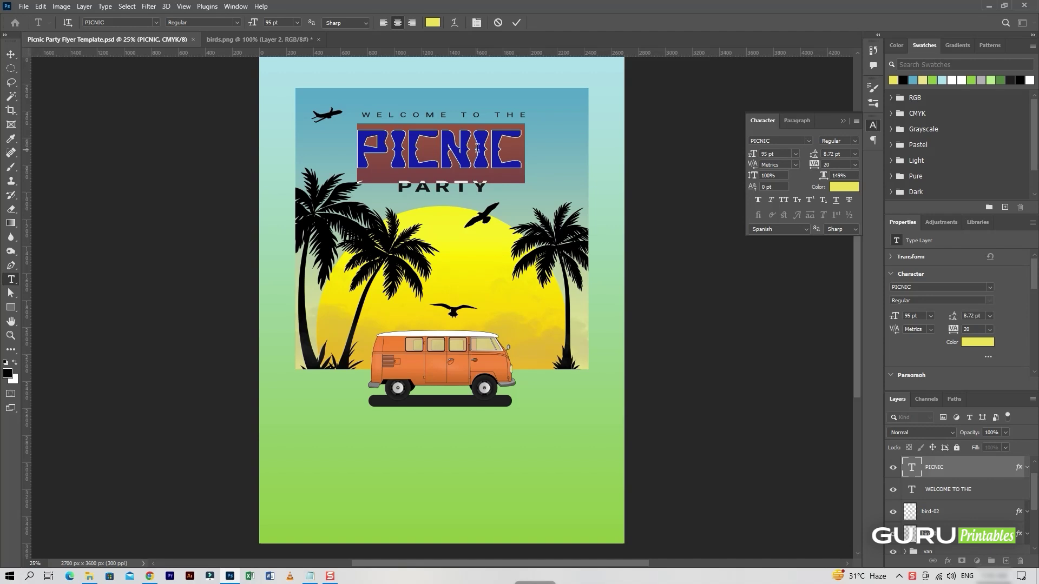
text(SUMMER)
click(516, 22)
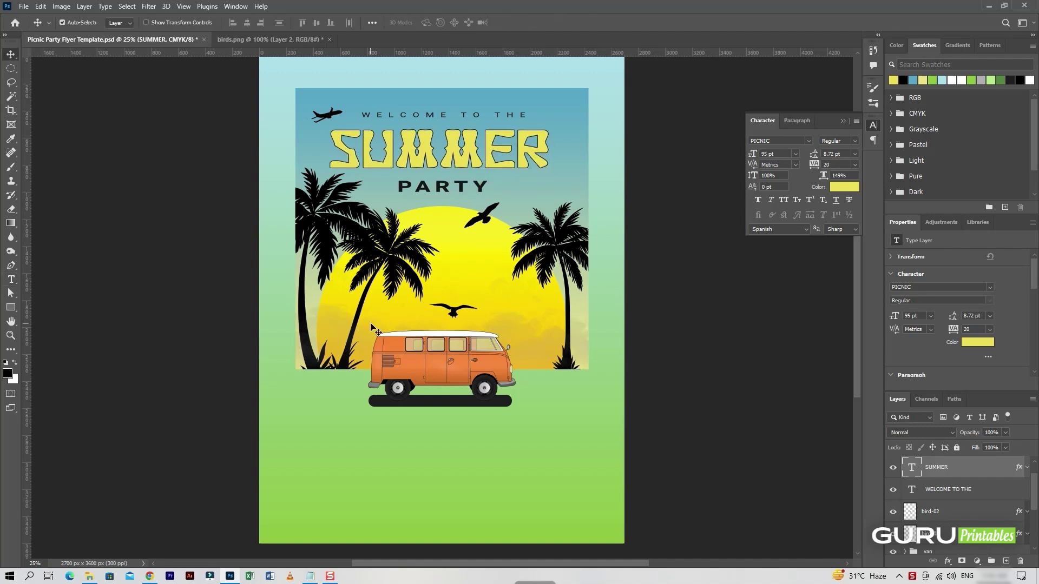
Slightly reduce the height of the dark shadow bar under the van from its lower edge and save the flyer
scroll(512, 296, down, 2)
click(471, 357)
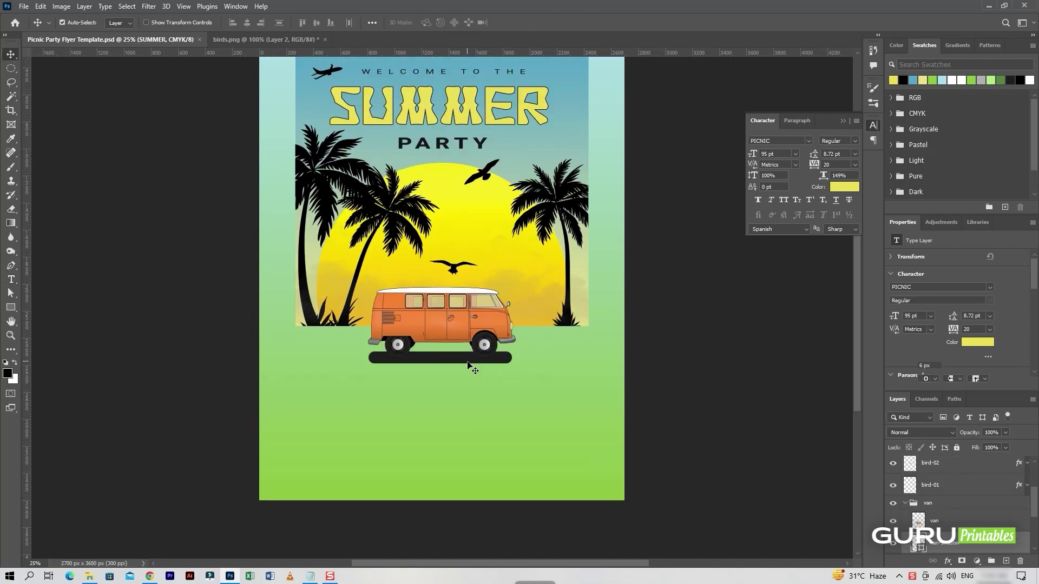
key(ctrl+t)
key(ctrl+plus)
key(ctrl+plus)
drag(439, 419, 438, 415)
key(Return)
click(582, 456)
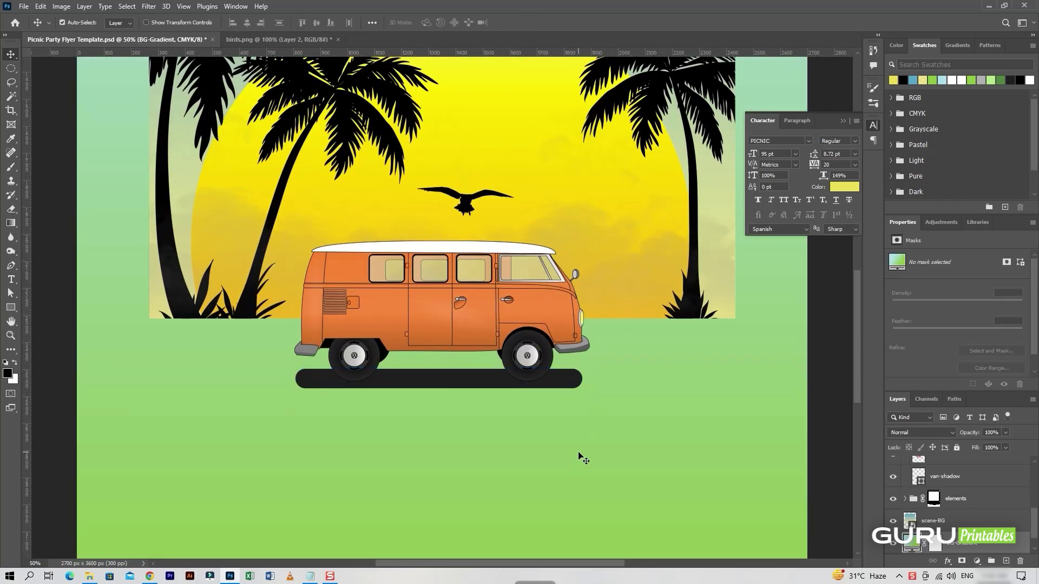
key(ctrl+minus)
key(ctrl+minus)
scroll(519, 367, down, 7)
key(ctrl+s)
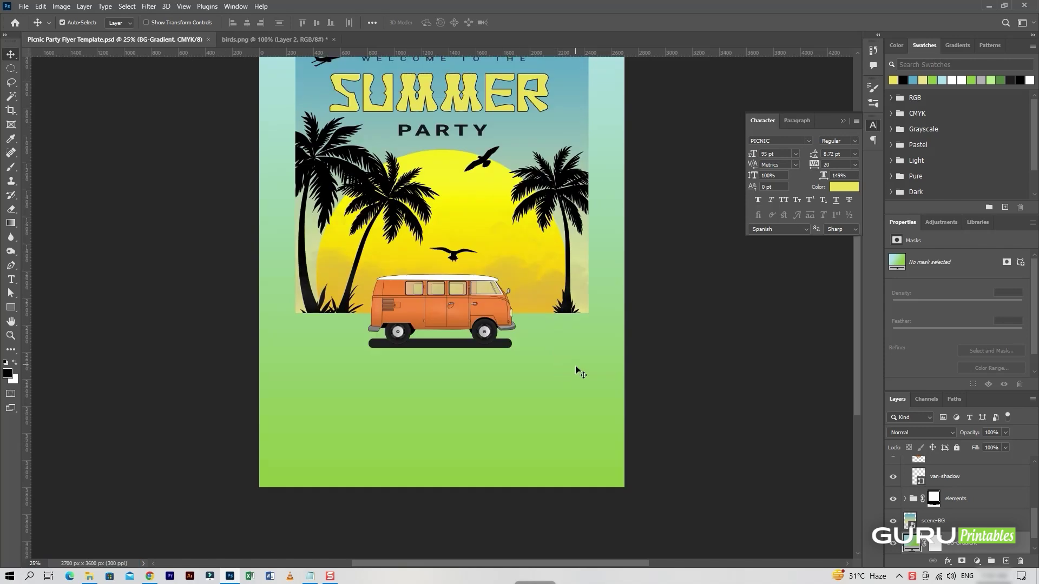
Place a copy of the PARTY text below the van and replace its wording with SATURDAY, 26 MARCH from Text.txt
scroll(944, 509, up, 5)
click(942, 468)
scroll(483, 147, up, 1)
alt+drag(479, 142, 480, 374)
double_click(480, 373)
click(310, 576)
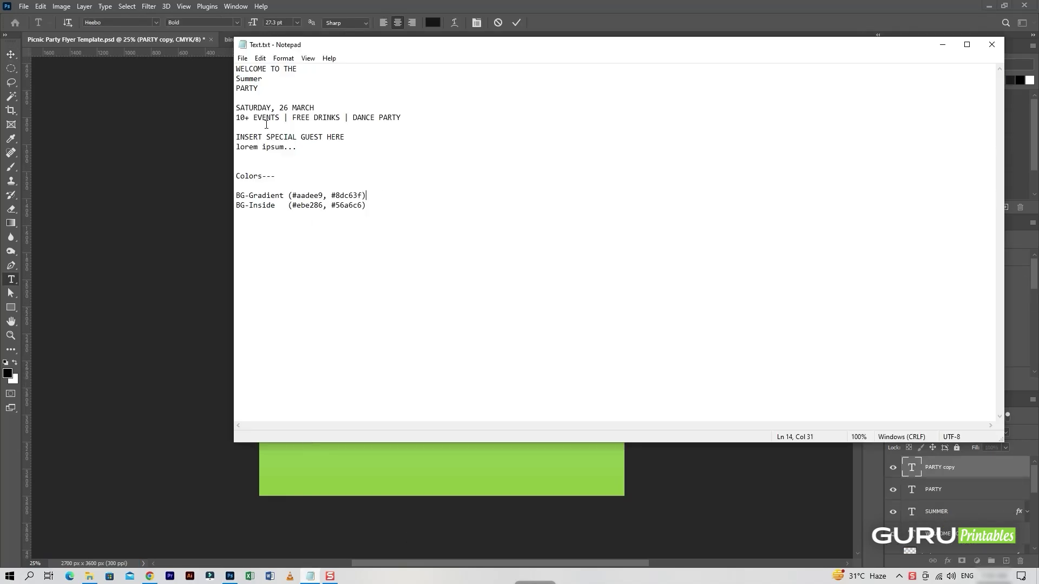
drag(316, 103, 241, 111)
click(496, 457)
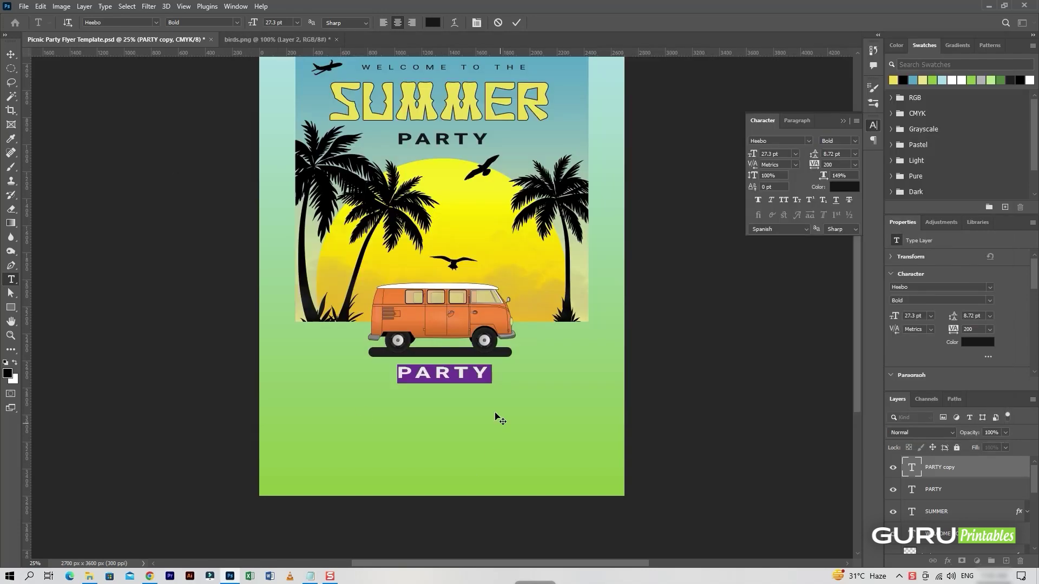
key(ctrl+v)
Set the date line's font size to 19.35 pt and its tracking to 140
drag(754, 157, 762, 150)
text(19.35)
key(Tab)
text(14)
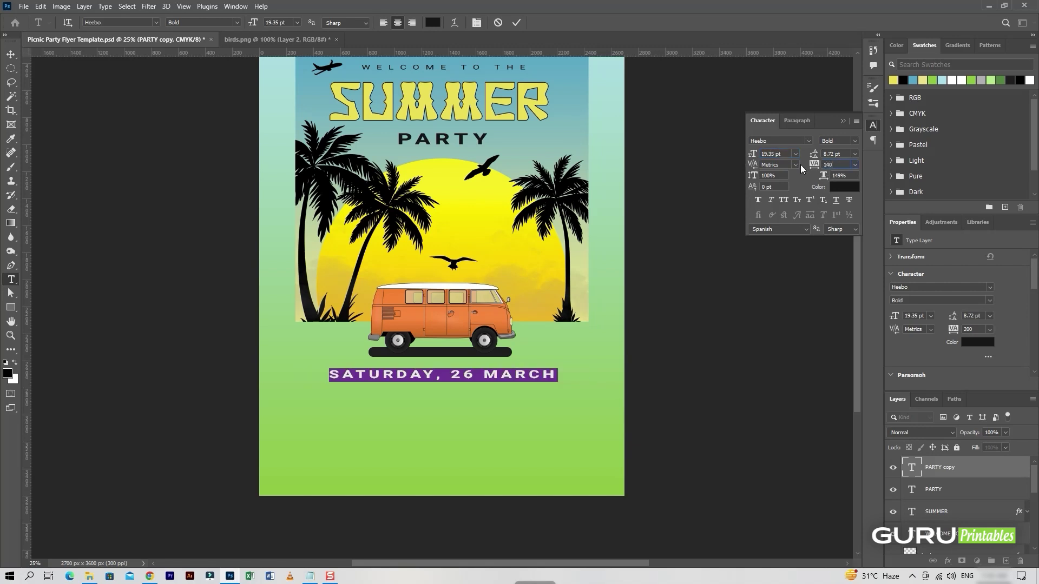
text(0)
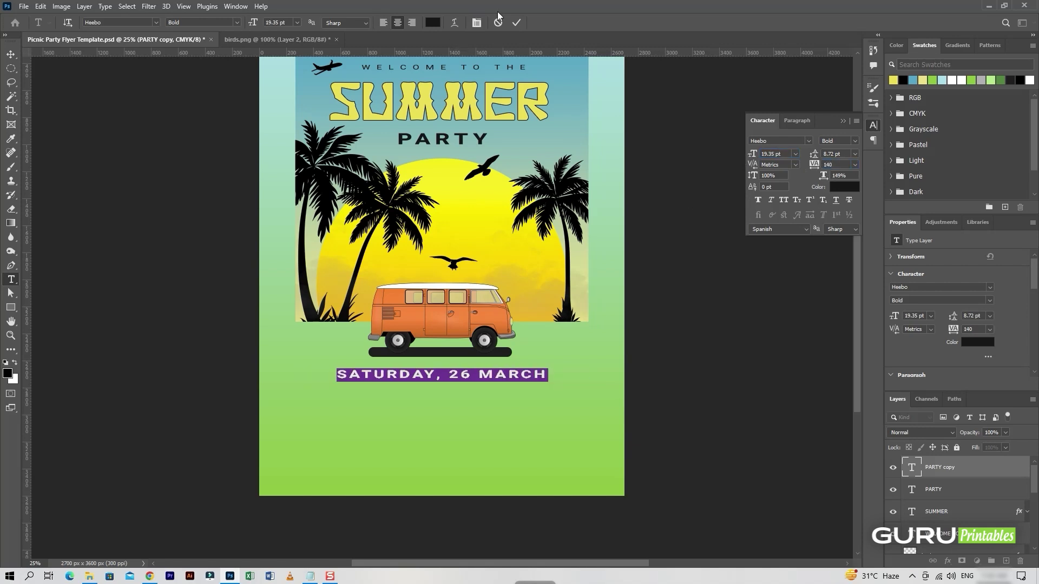
click(516, 22)
Nudge the date line down about 20 px and save the flyer
key(v)
key(shift+Down)
key(shift+Down)
key(ctrl+s)
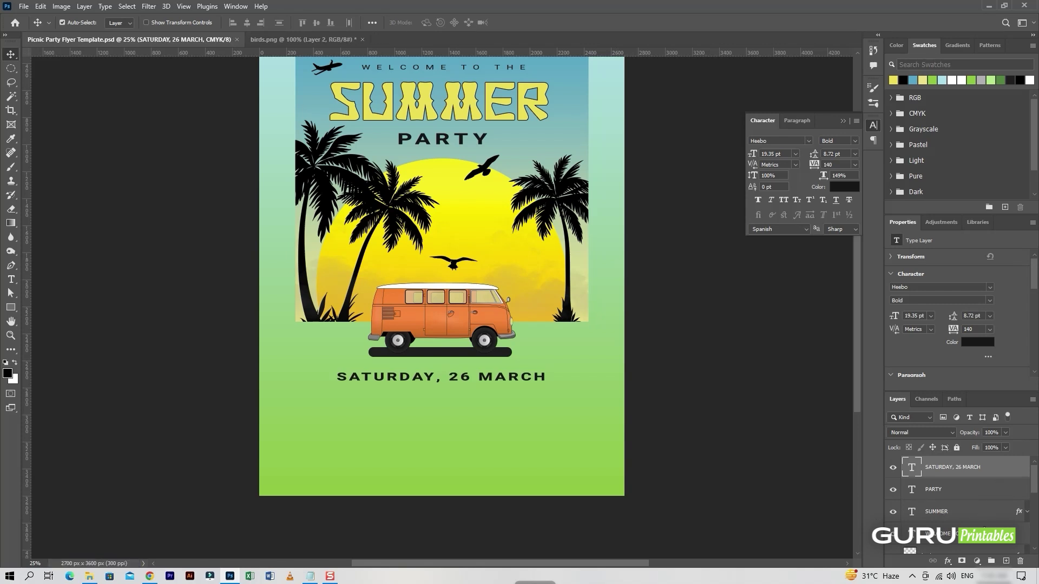
Add a new layer above the date text and name it Guests-BG
click(1005, 561)
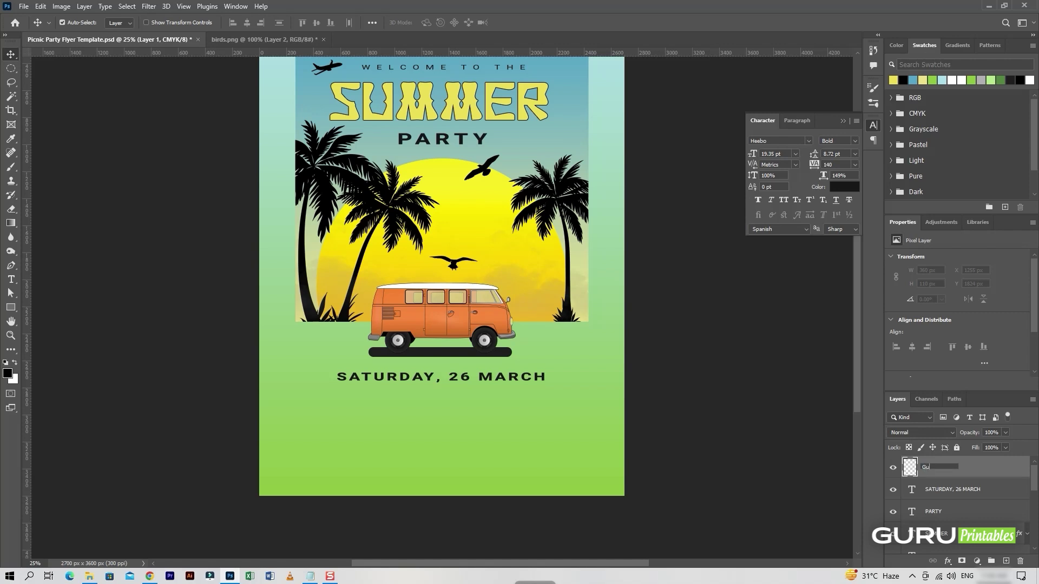
key(Return)
scroll(357, 383, down, 1)
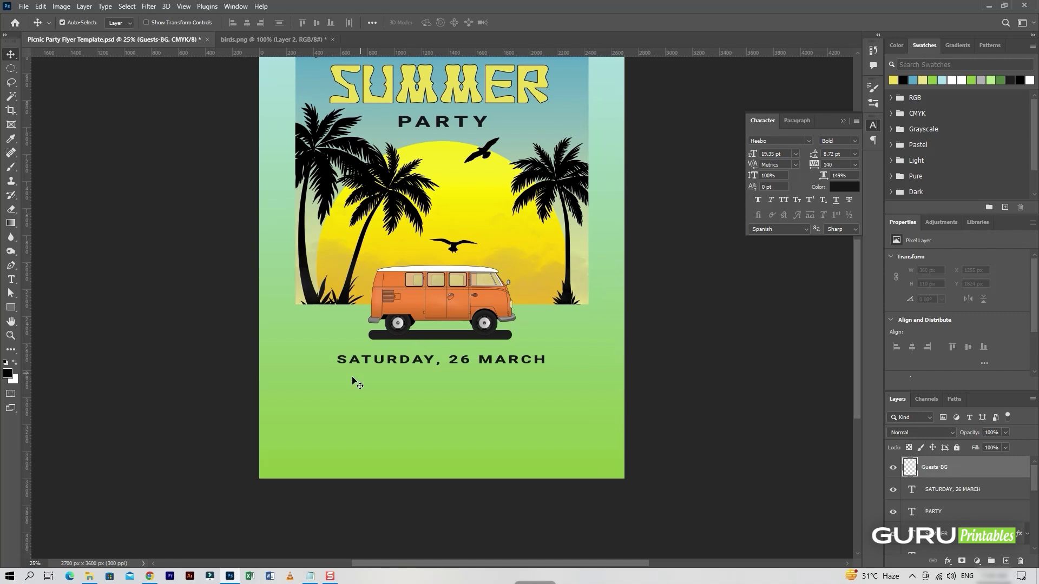
Draw a rectangle about 1618 × 153 px below the date line, filled with the yellow sampled from the SUMMER title
click(11, 307)
click(120, 22)
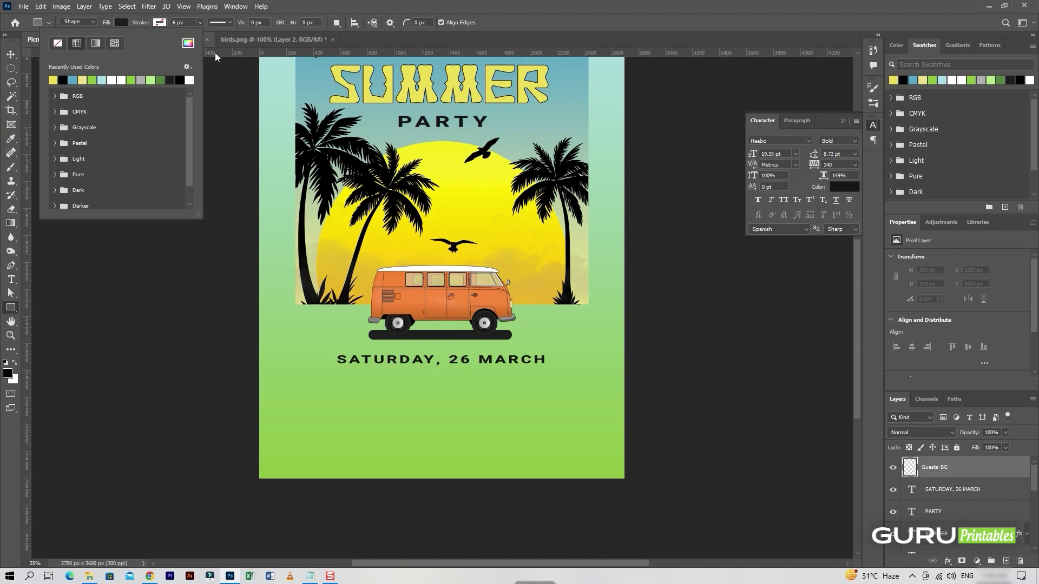
click(188, 43)
click(360, 84)
click(939, 297)
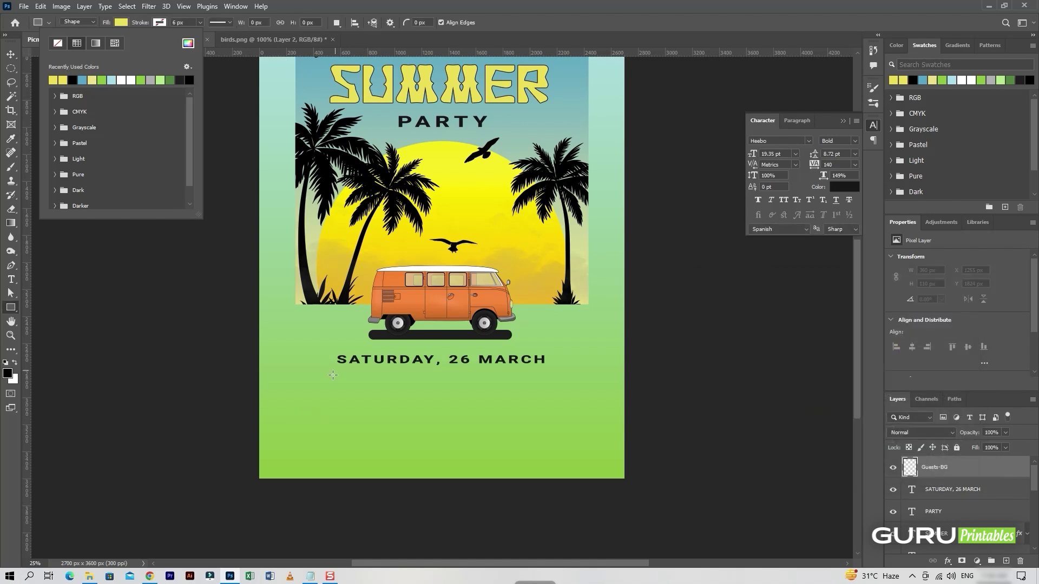
drag(332, 381, 551, 401)
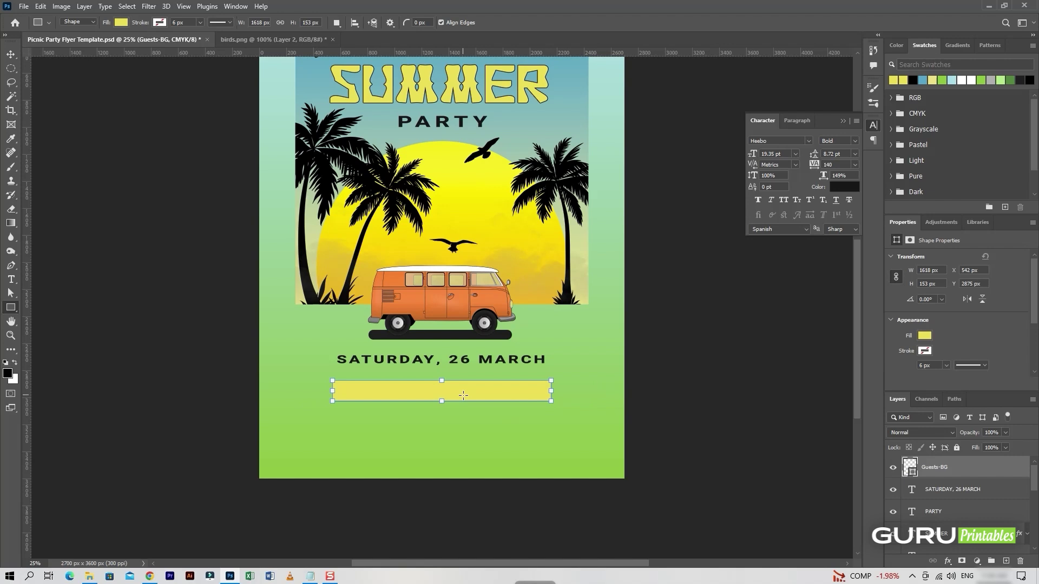
key(v)
drag(471, 398, 473, 397)
Move the yellow bar down and add a copy of the date line above it reading 10+ EVENTS | FREE DRINKS | DANCE PARTY from Text.txt
click(310, 576)
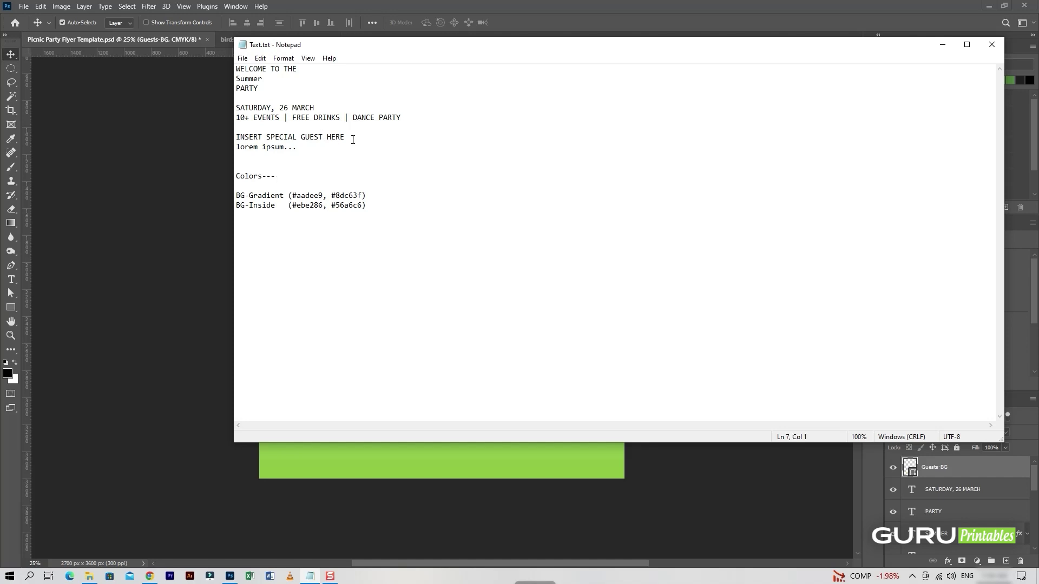
drag(273, 127, 233, 118)
click(110, 259)
drag(448, 395, 450, 425)
click(519, 361)
drag(982, 490, 1005, 561)
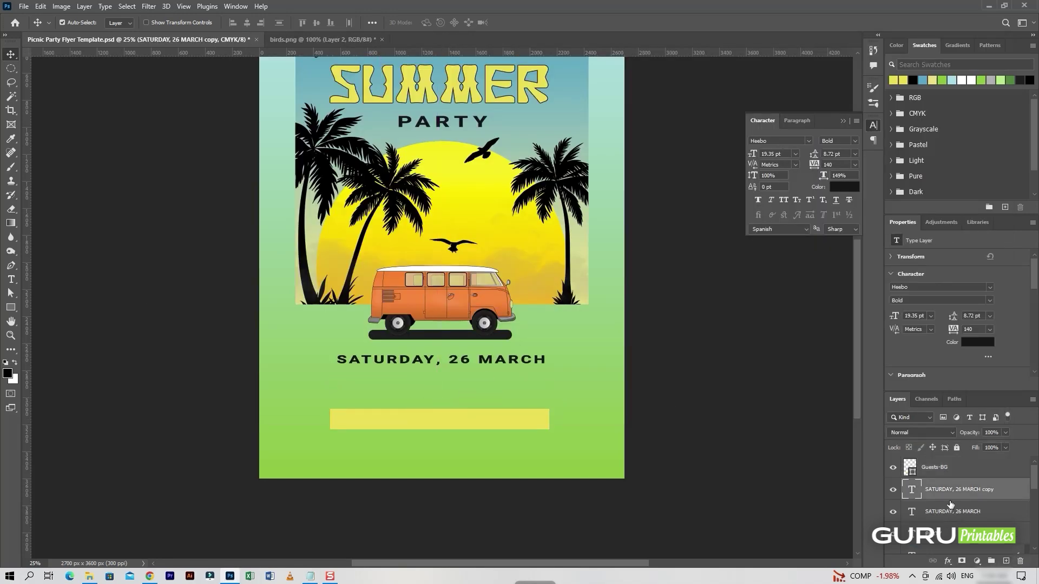
drag(506, 365, 505, 387)
double_click(505, 385)
key(ctrl+v)
Set the events line's font size to 9.35 pt and its font style to SemiBold
key(ctrl+a)
key(Left)
key(Delete)
key(Delete)
text(9)
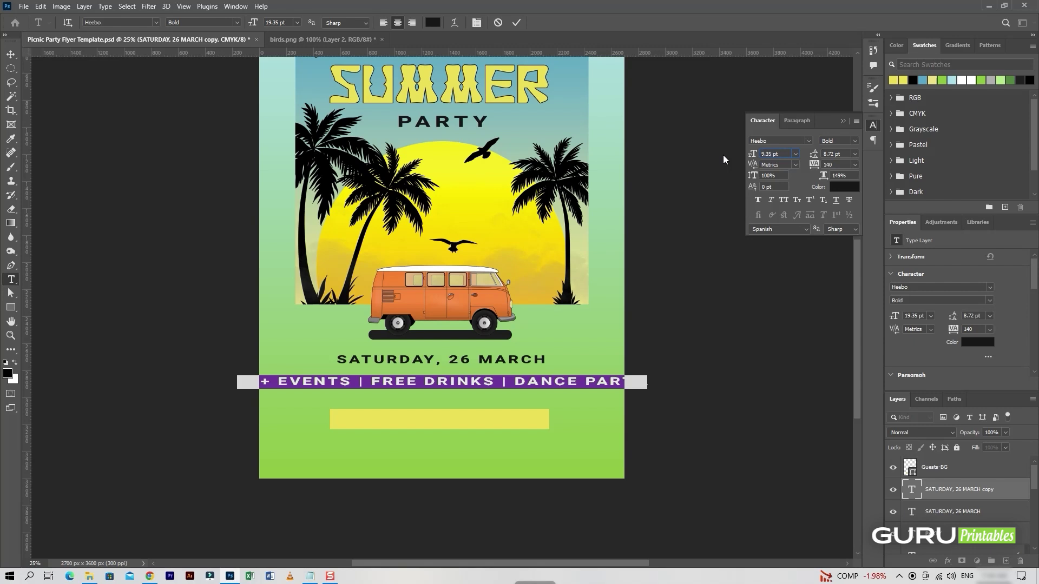
key(Return)
click(235, 23)
click(188, 42)
click(515, 23)
Nudge the events line up about 50 px, closer to the date line
key(v)
key(shift+Up)
key(shift+Up)
key(shift+Up)
key(shift+Up)
key(shift+Up)
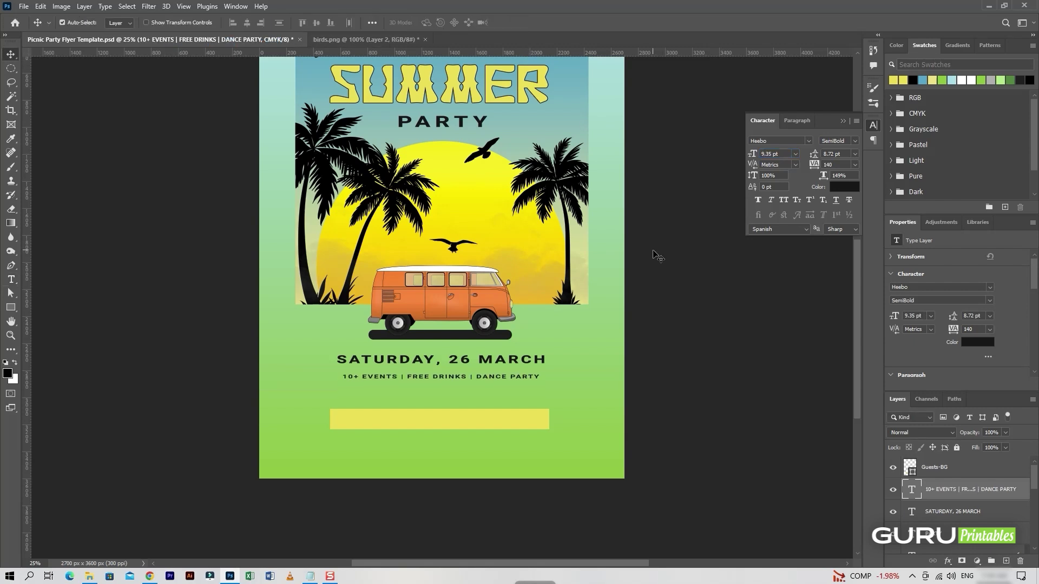
Move the yellow bar up closer to the events line and increase its height to about 197 px
drag(536, 414, 531, 401)
key(shift+Down)
key(shift+Down)
key(shift+Down)
key(ctrl+t)
drag(439, 414, 439, 418)
click(535, 22)
Add a black 9 px outside Stroke layer style to the Guests-BG bar
right_click(988, 464)
click(898, 114)
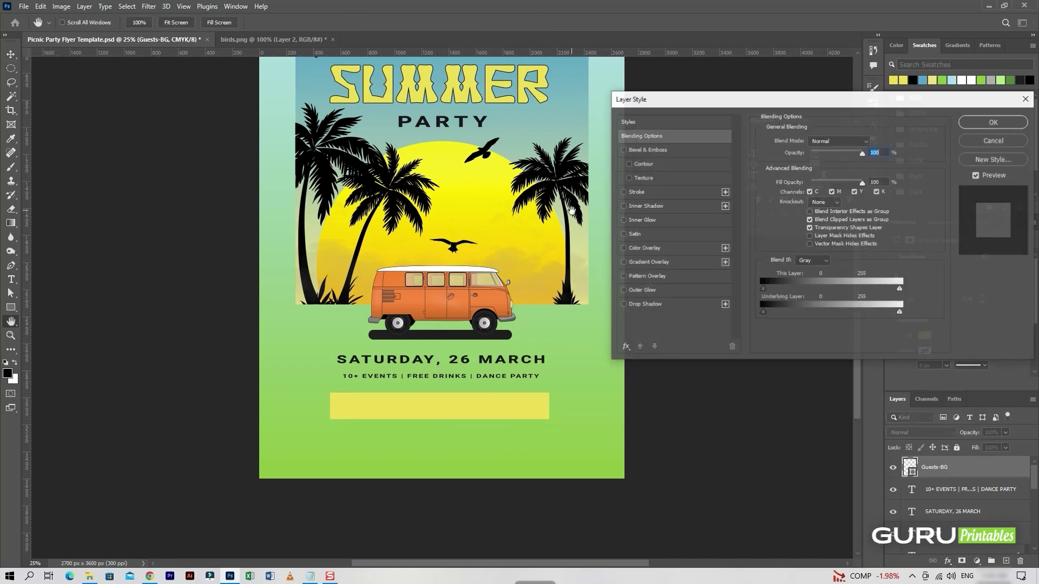
click(665, 192)
drag(803, 143, 806, 144)
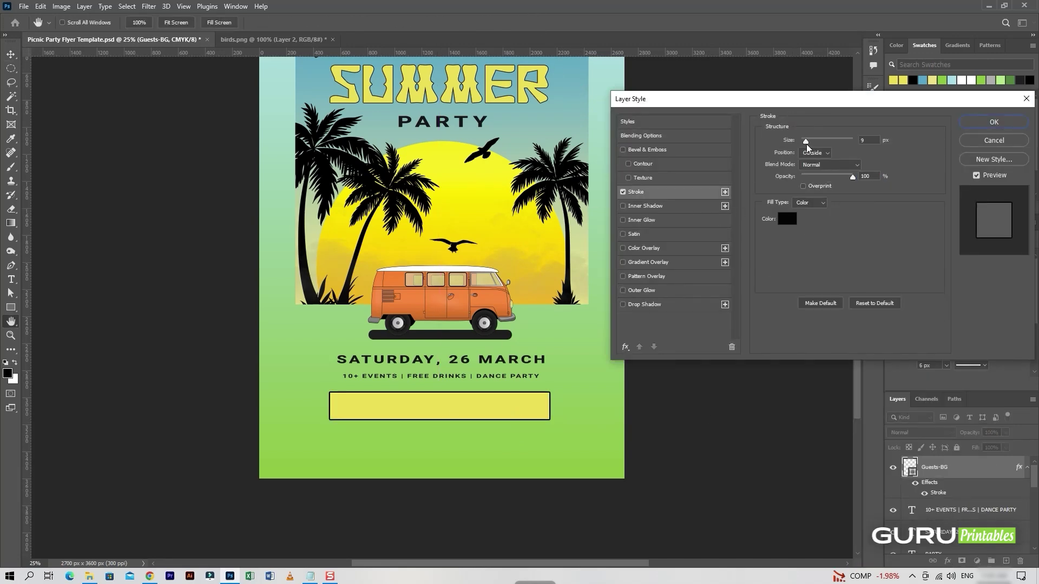
key(Return)
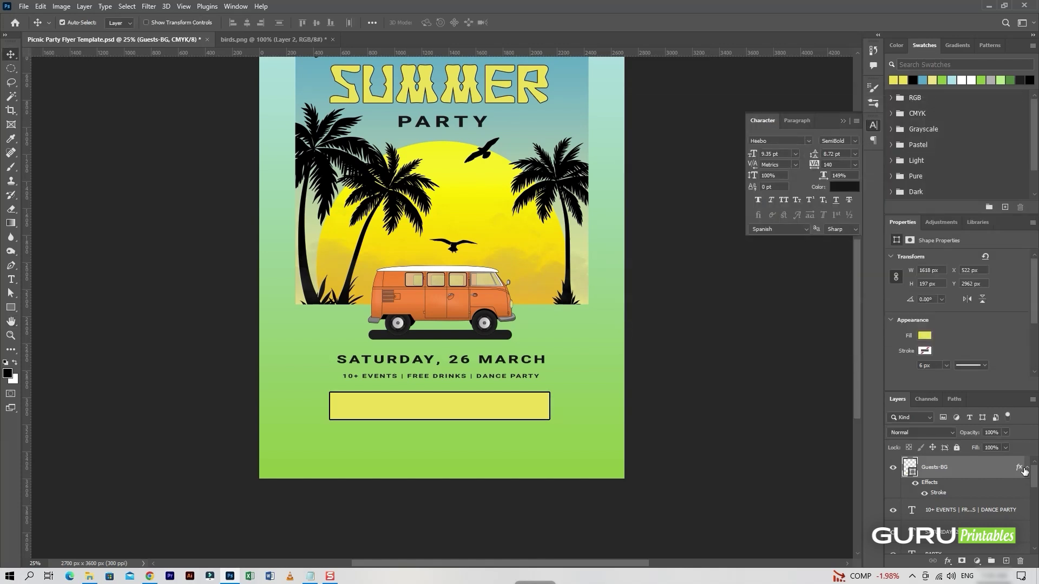
Duplicate the events line above the Guests-BG layer and move the copy down about 225 px onto the yellow bar
click(538, 377)
drag(1010, 497, 1006, 561)
drag(921, 490, 924, 455)
drag(501, 381, 502, 412)
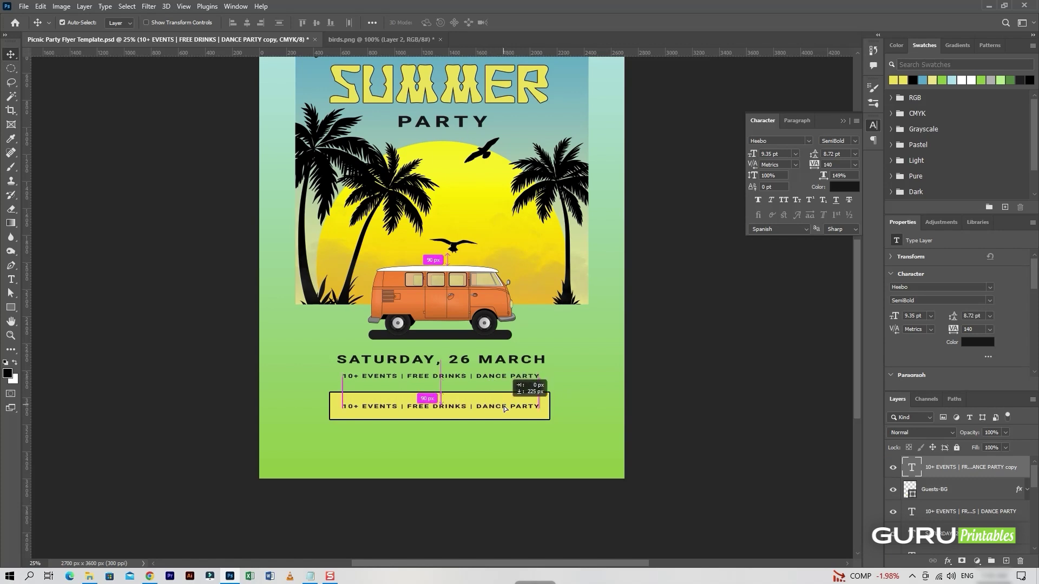
Replace the text on the yellow bar with INSERT SPECIAL GUEST HERE, copied from Text.txt
double_click(386, 414)
click(310, 576)
drag(345, 137, 236, 137)
click(942, 45)
click(444, 406)
key(ctrl+a)
key(ctrl+v)
Set the INSERT SPECIAL GUEST HERE text's font size to 15.35 pt
key(ctrl+a)
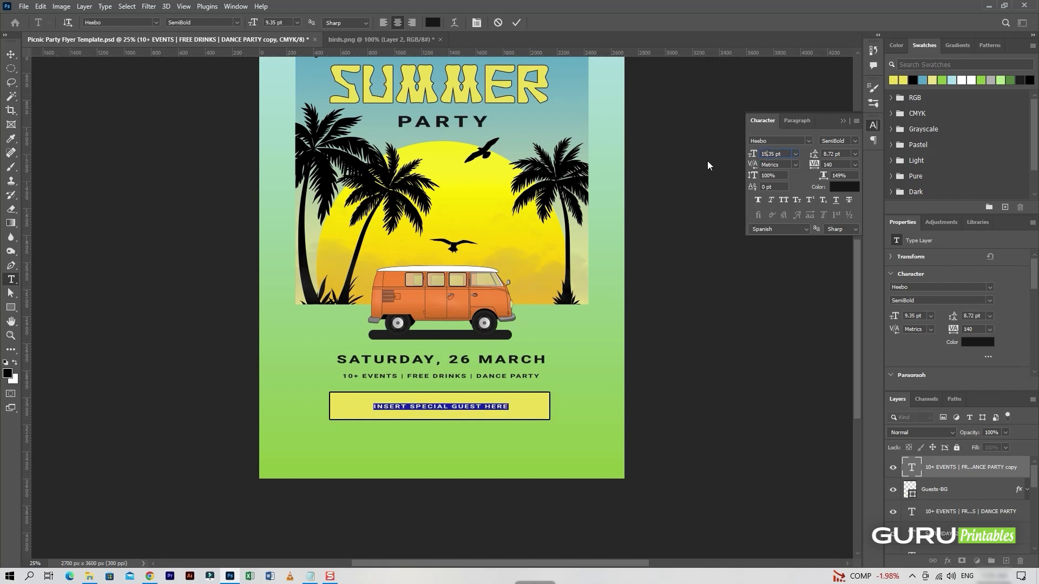
key(Return)
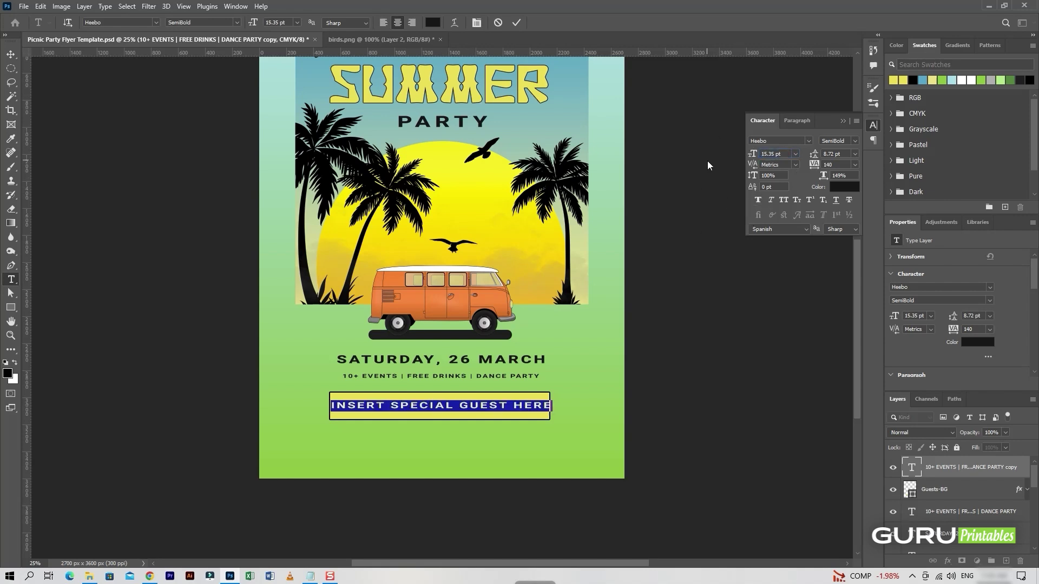
click(516, 23)
key(v)
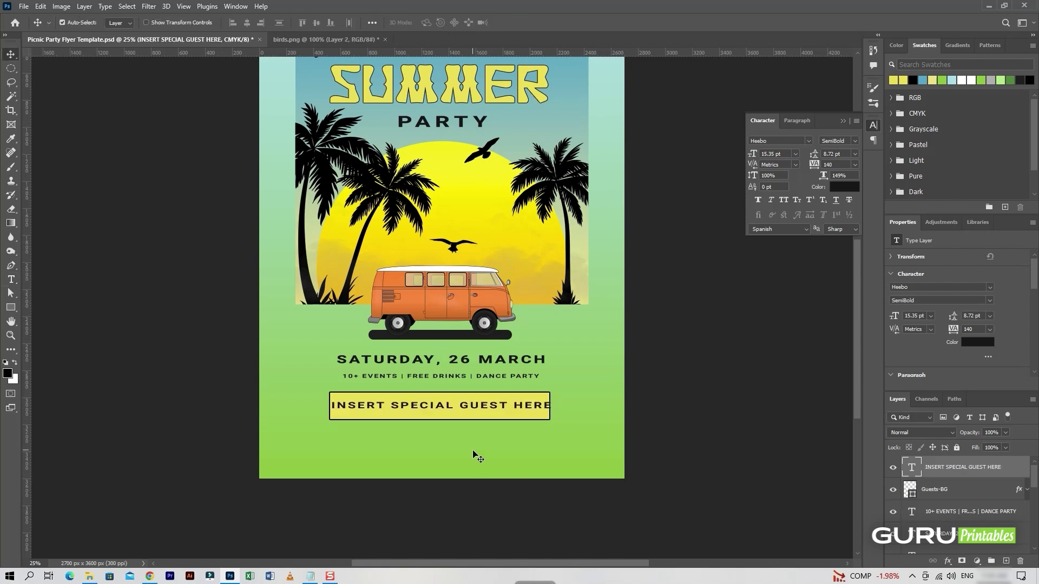
Widen the yellow Guests-BG bar to about 1800 px so it extends past the guest text on both sides
click(540, 431)
key(ctrl+t)
drag(550, 405, 561, 407)
click(535, 23)
drag(500, 419, 562, 406)
key(ctrl+t)
click(536, 22)
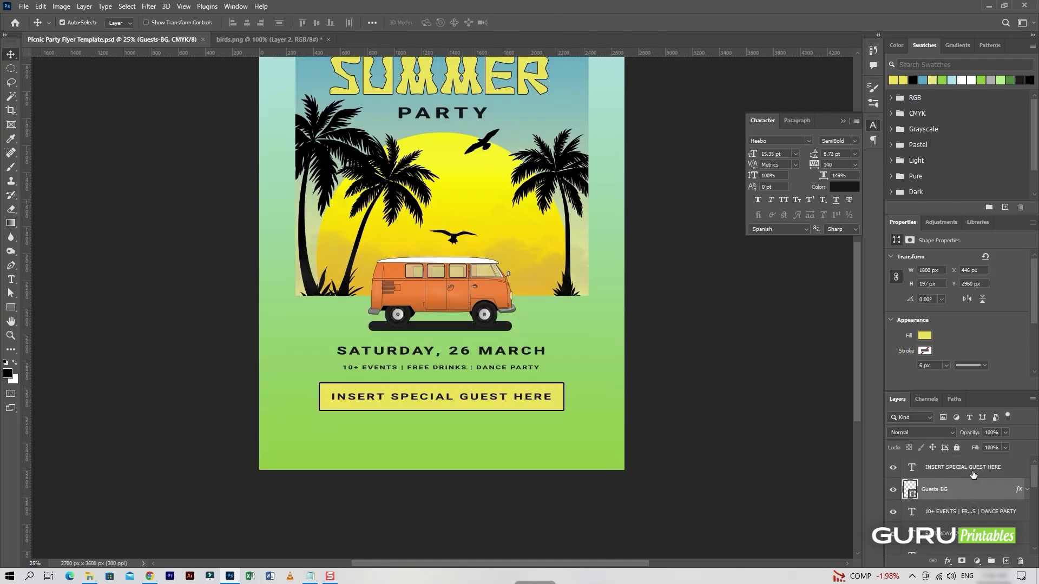
Add a new layer above the guest text and create a Lorem ipsum paragraph text box below the yellow bar
click(973, 475)
click(1007, 561)
click(11, 279)
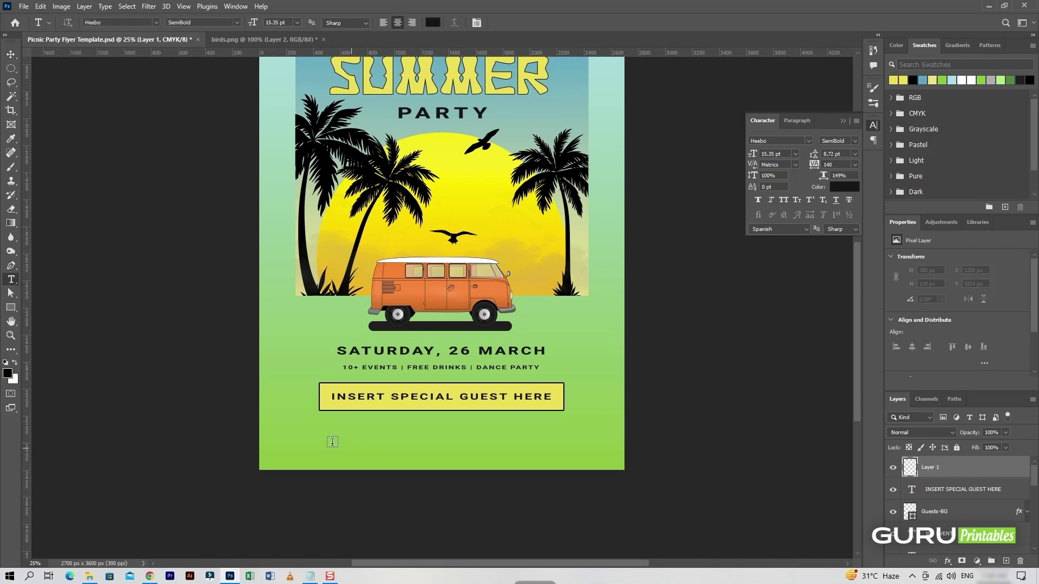
drag(327, 428, 562, 457)
Set the paragraph's font style to Regular, its font size to 9.05 pt and its leading to 11.7 pt
click(209, 25)
click(206, 31)
click(786, 155)
text(9.05)
key(Return)
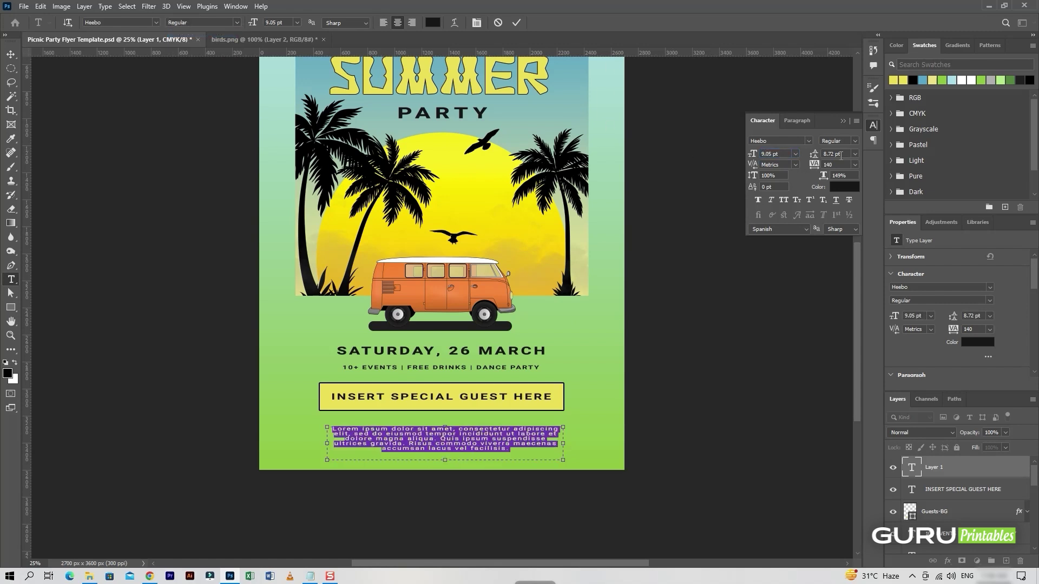
text(11.7)
key(Return)
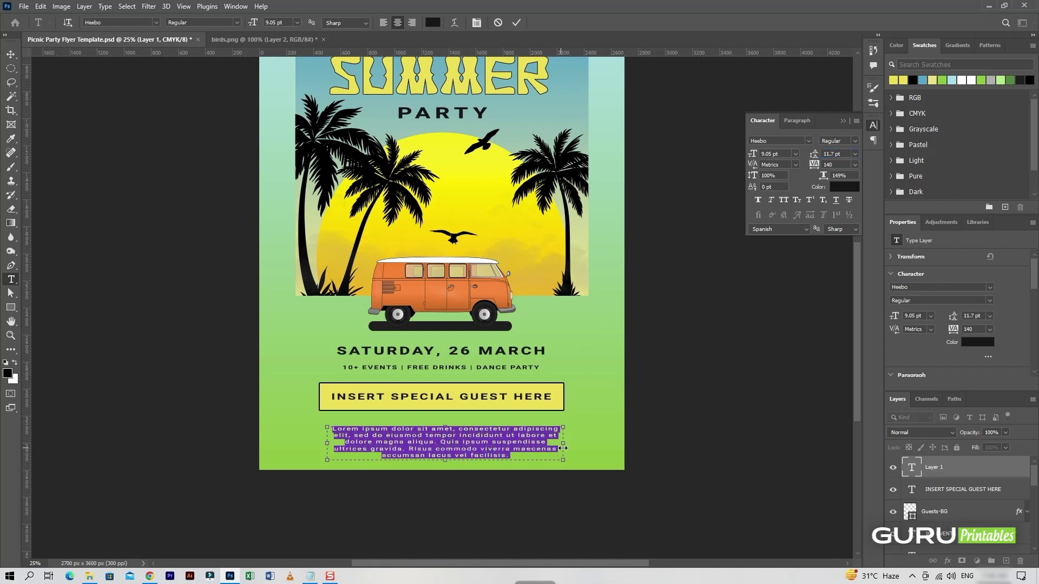
Make the paragraph's text box slightly shorter and narrower, and nudge the paragraph up about 30 px
drag(437, 460, 437, 454)
mouse_move(563, 443)
mouse_down()
mouse_move(535, 440)
mouse_move(547, 440)
mouse_up()
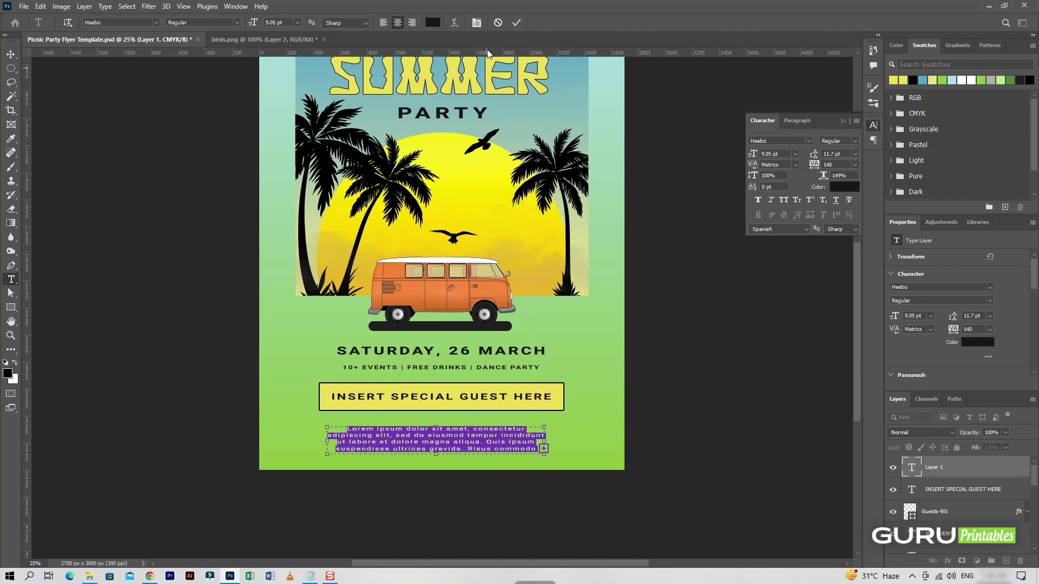
click(517, 22)
key(v)
key(shift+Up)
key(shift+Up)
key(shift+Up)
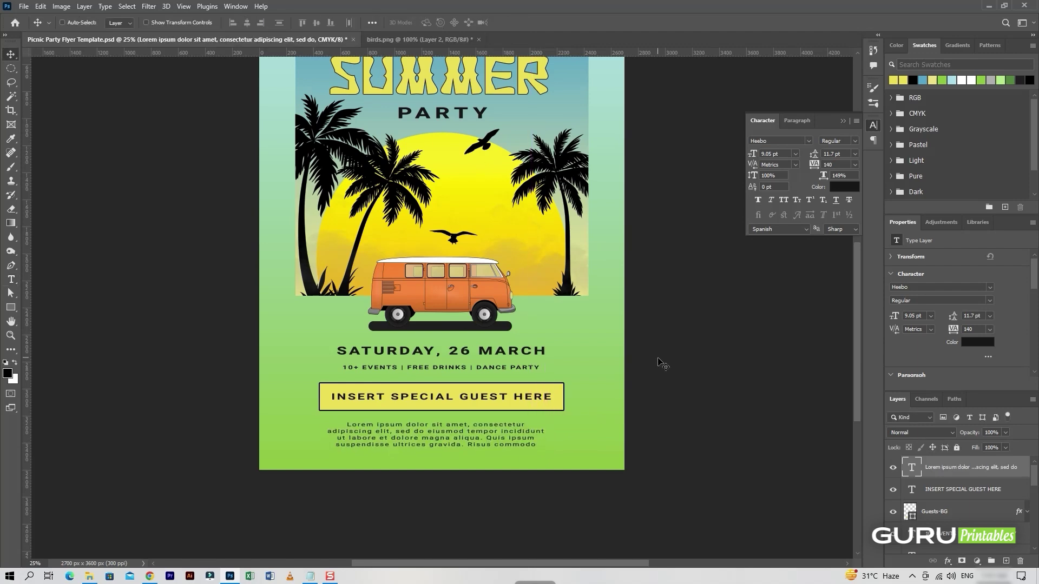
Shift the paragraph right to centre it horizontally at X 1350 px under the yellow bar, and save the flyer
scroll(661, 364, up, 2)
key(ctrl+t)
drag(493, 476, 499, 476)
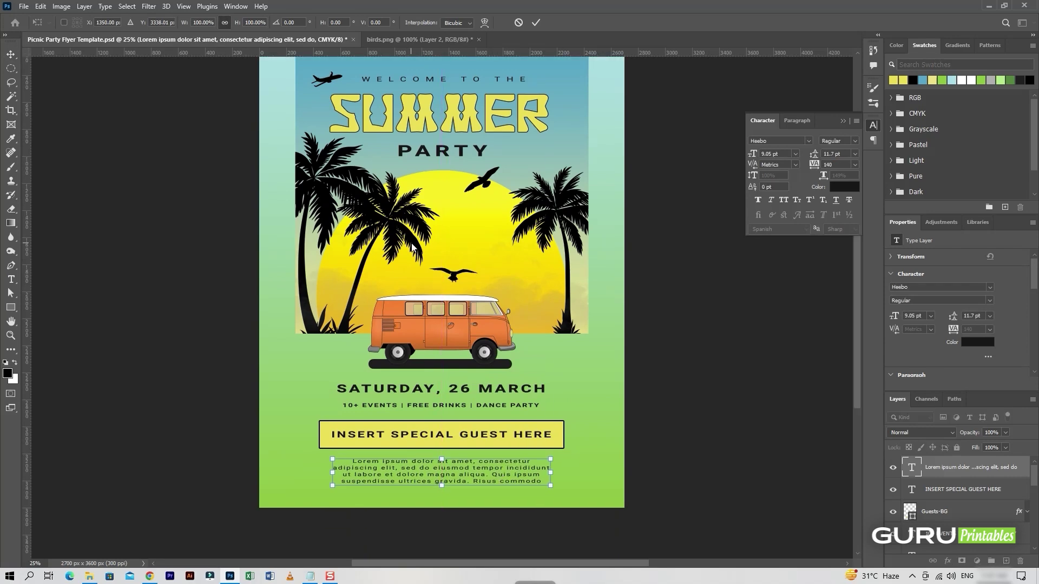
click(536, 22)
scroll(591, 364, down, 1)
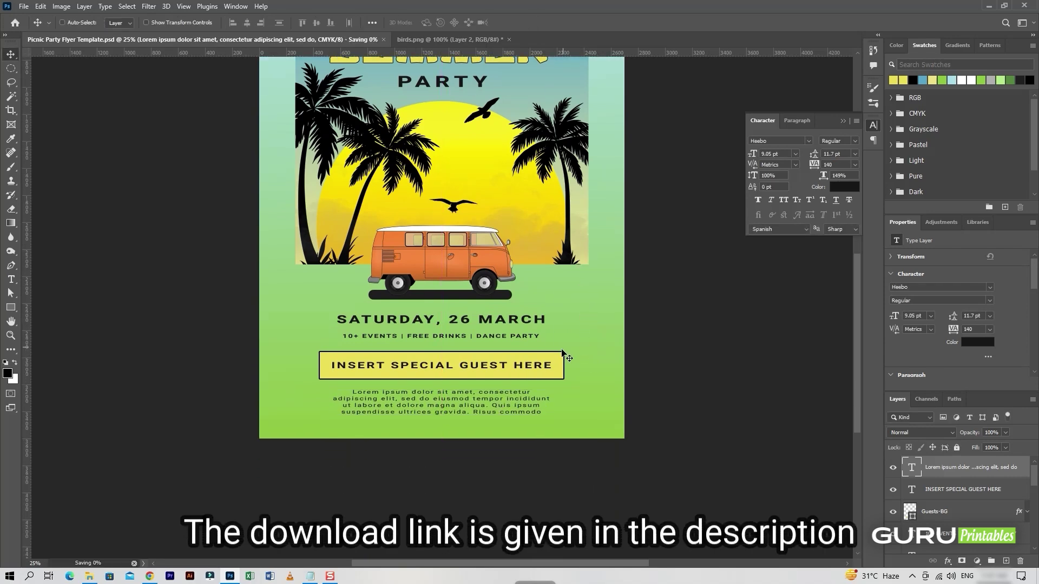
scroll(576, 324, up, 2)
scroll(631, 377, down, 2)
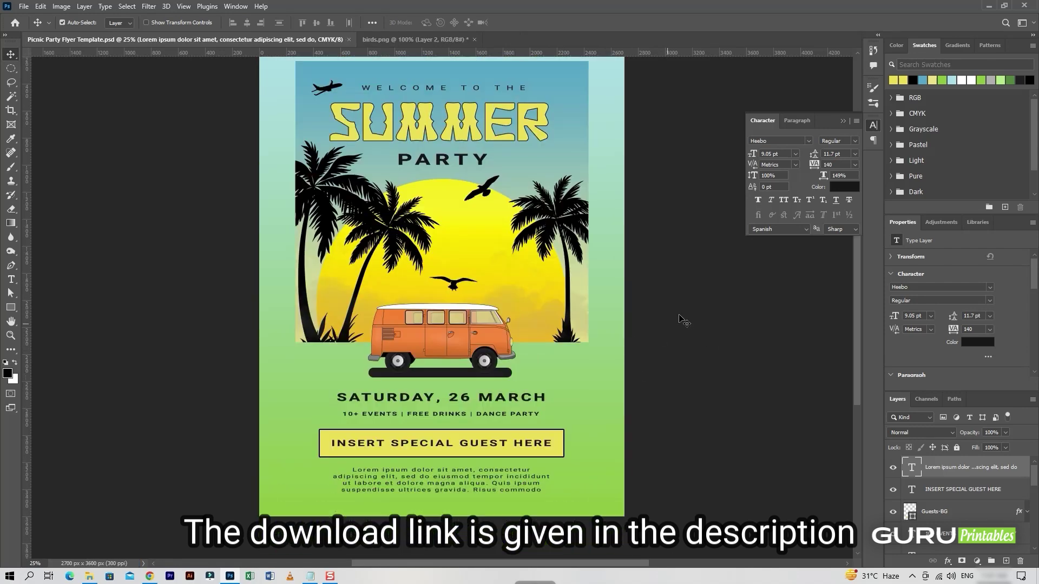
Shift the date, events line, guest bar with its text and the paragraph up slightly together, and save the flyer
scroll(682, 346, down, 2)
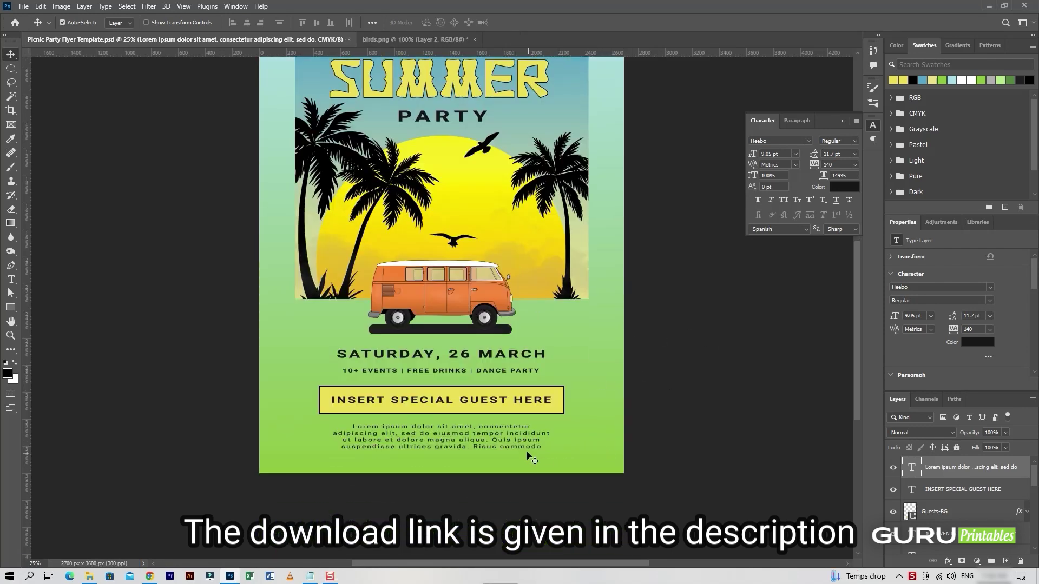
click(953, 487)
shift+click(952, 512)
scroll(952, 511, down, 1)
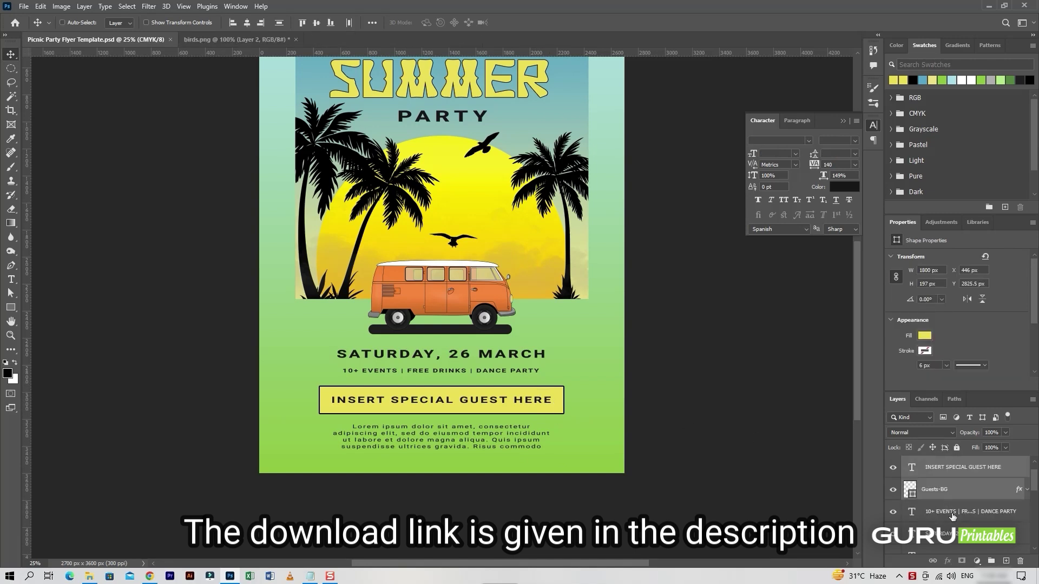
ctrl+click(952, 513)
ctrl+click(951, 534)
key(ctrl+t)
drag(512, 386, 512, 383)
key(Down)
key(Down)
click(536, 22)
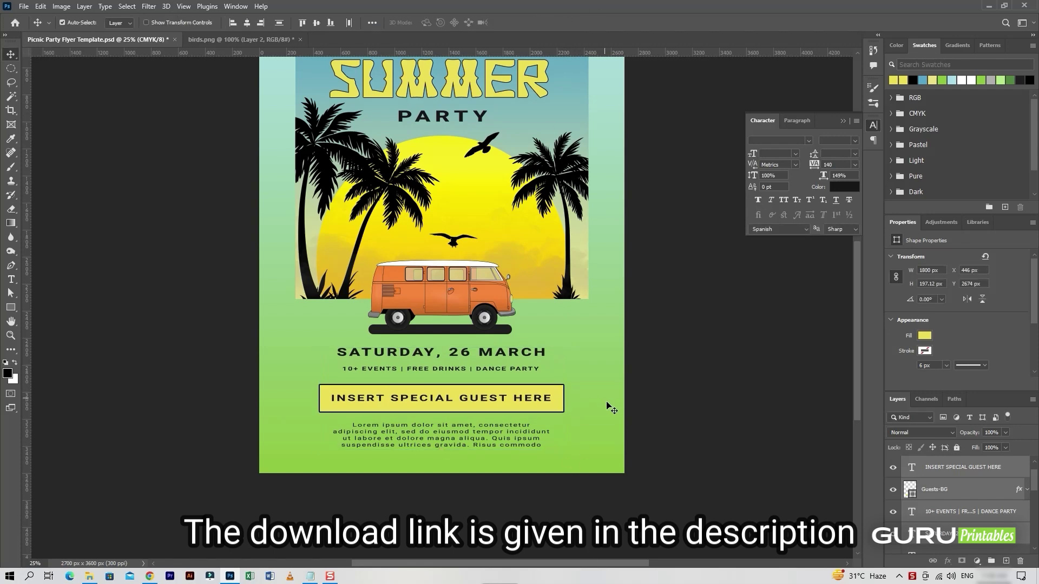
scroll(627, 403, up, 2)
key(ctrl+s)
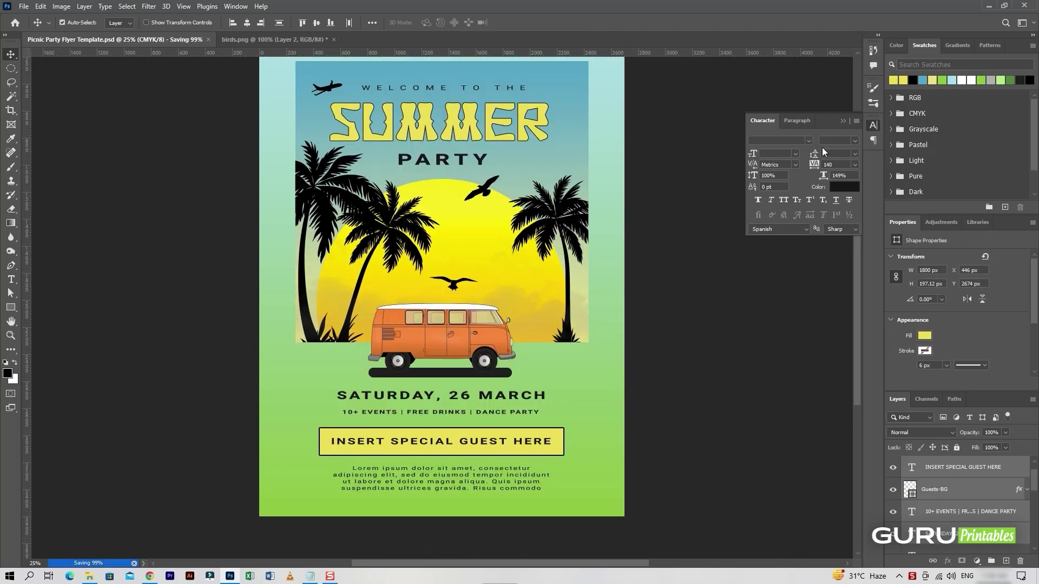
Group all text layers, from the paragraph down to WELCOME TO THE and including the guest bar shape, into a group named text
click(781, 438)
click(986, 468)
scroll(984, 487, down, 5)
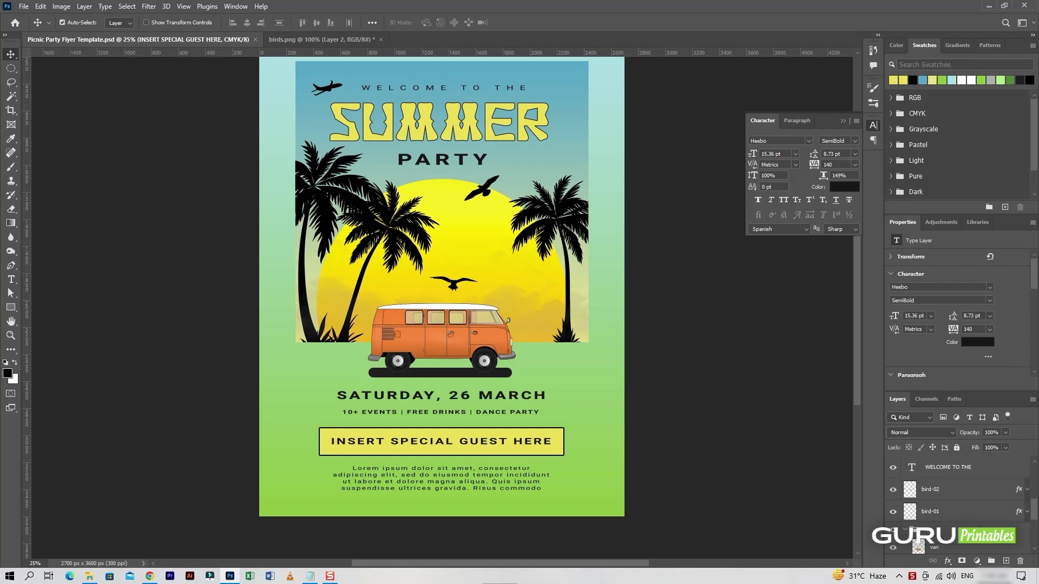
scroll(914, 532, up, 2)
shift+click(955, 518)
scroll(957, 518, up, 5)
click(958, 472)
scroll(945, 520, down, 6)
shift+click(952, 496)
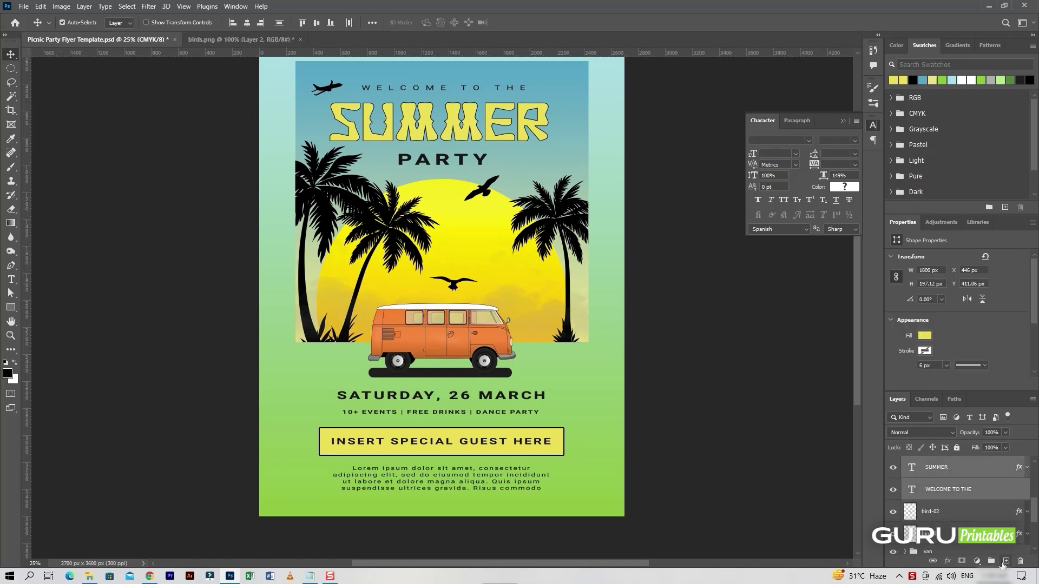
click(997, 562)
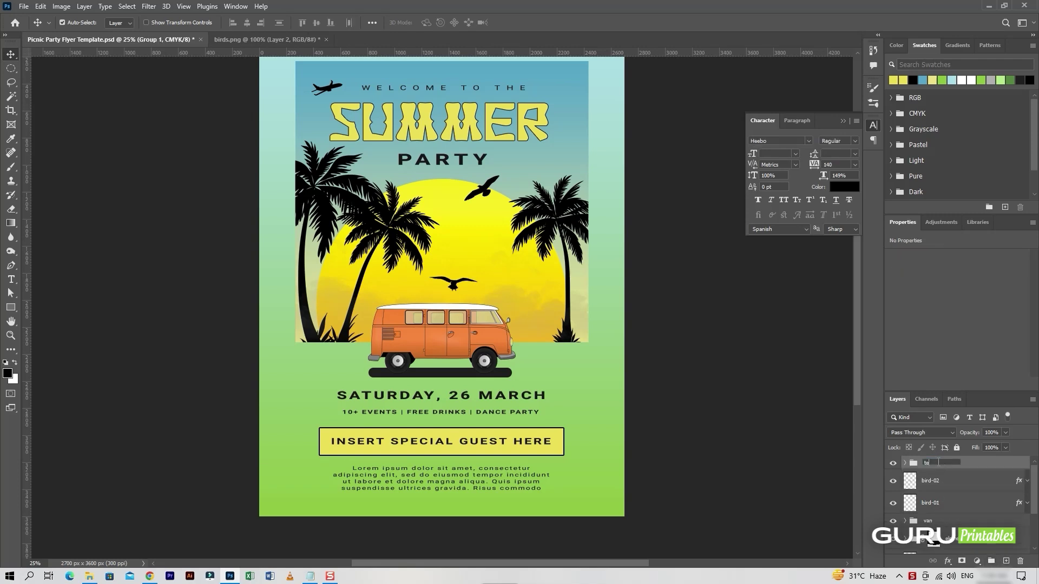
Rename the masked elements group to scene-elements, and group it with both bird layers and the van group as elements
click(955, 544)
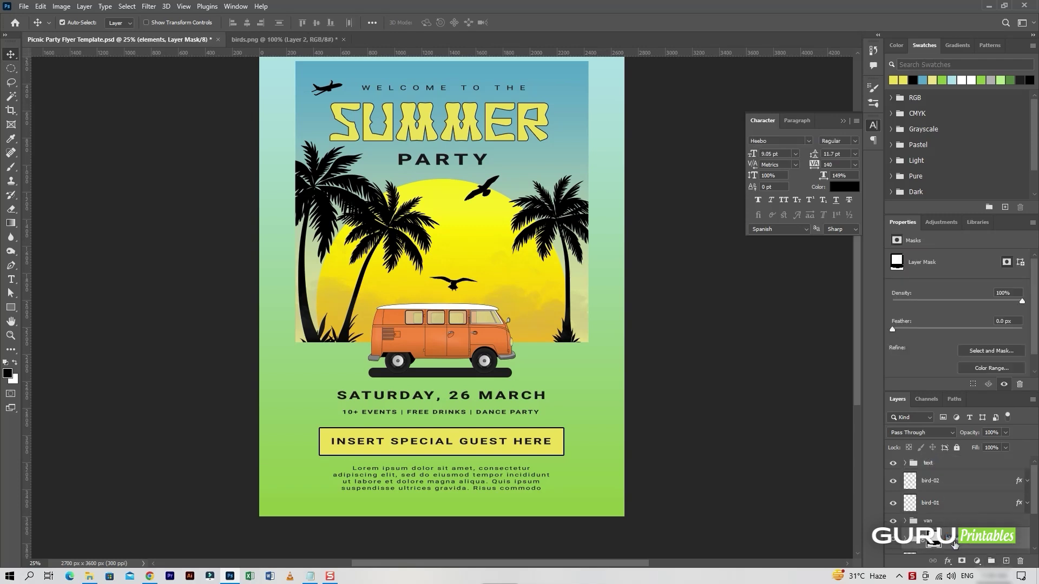
key(Return)
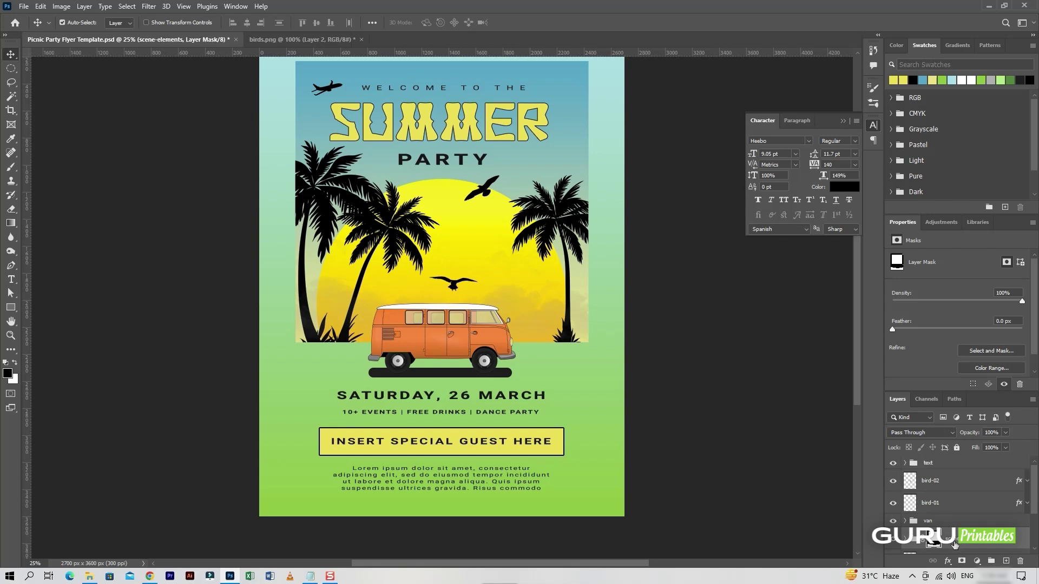
click(935, 487)
shift+click(999, 520)
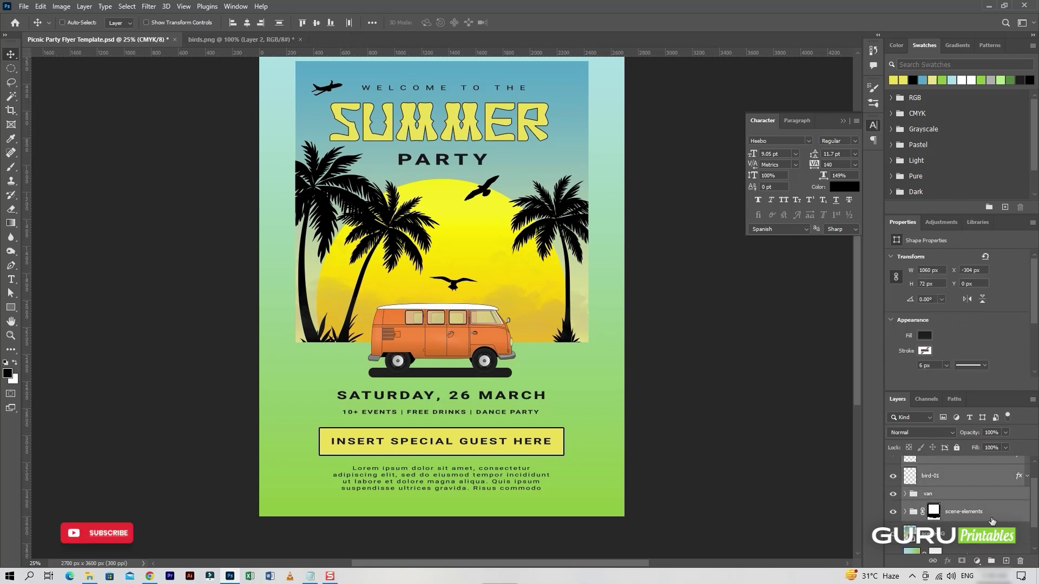
key(ctrl+g)
double_click(937, 481)
text(elements)
key(Return)
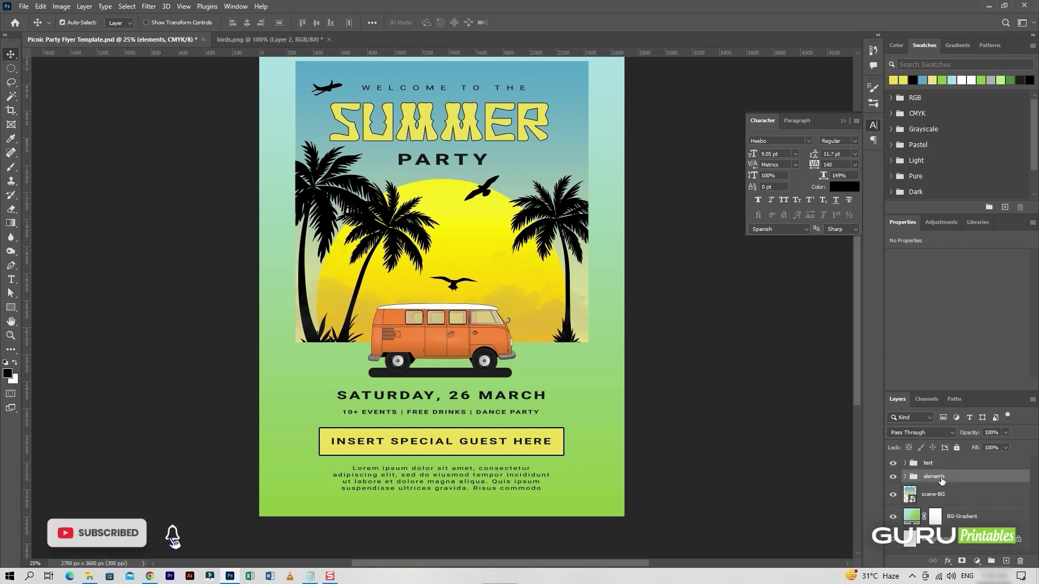
Collapse the open character settings, show the whole flyer, and save it with the text group selected
key(alt+bracketright)
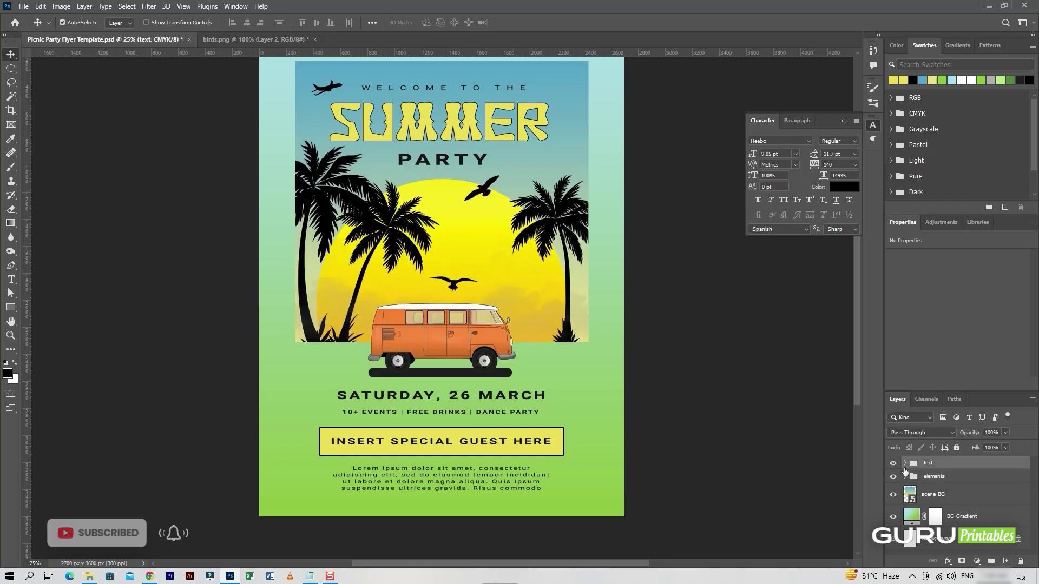
click(841, 122)
key(ctrl+minus)
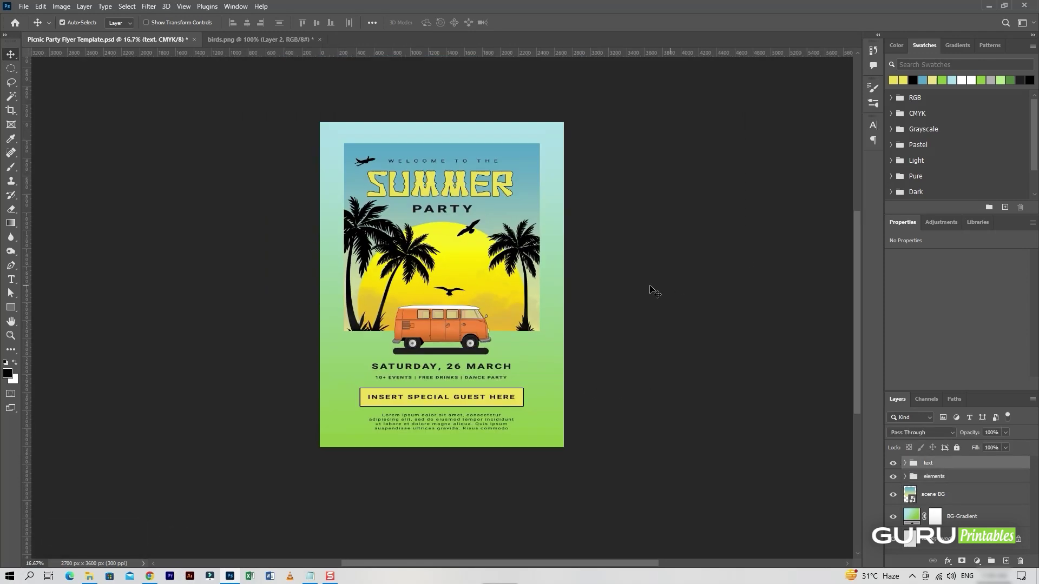
key(ctrl+0)
key(ctrl+minus)
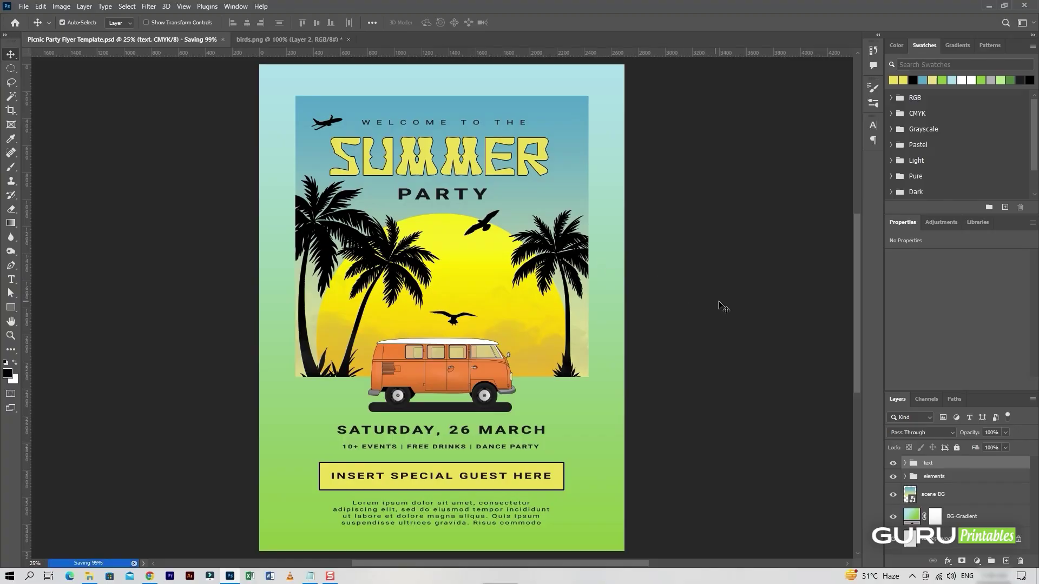